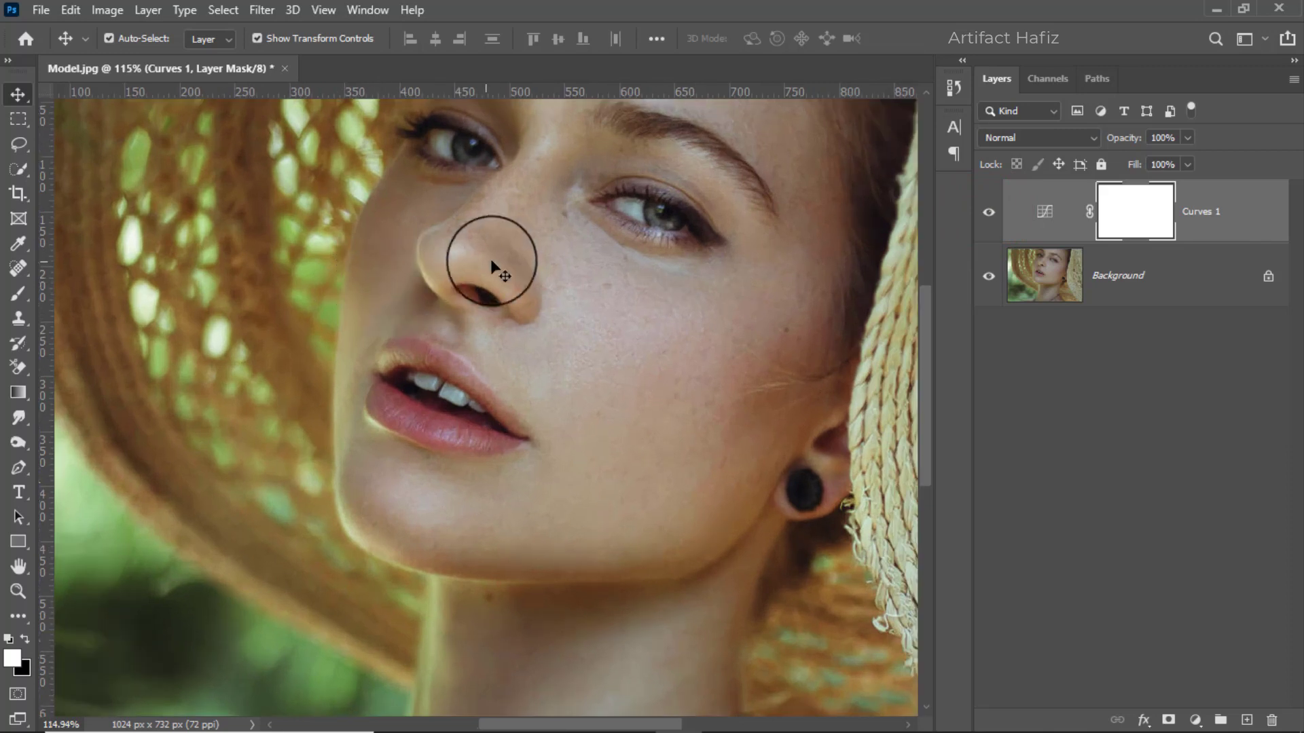
Invert the mask of the Curves 1 adjustment layer to black.
scroll(536, 261, "down", 1)
left_click_drag(565, 251, 526, 334)
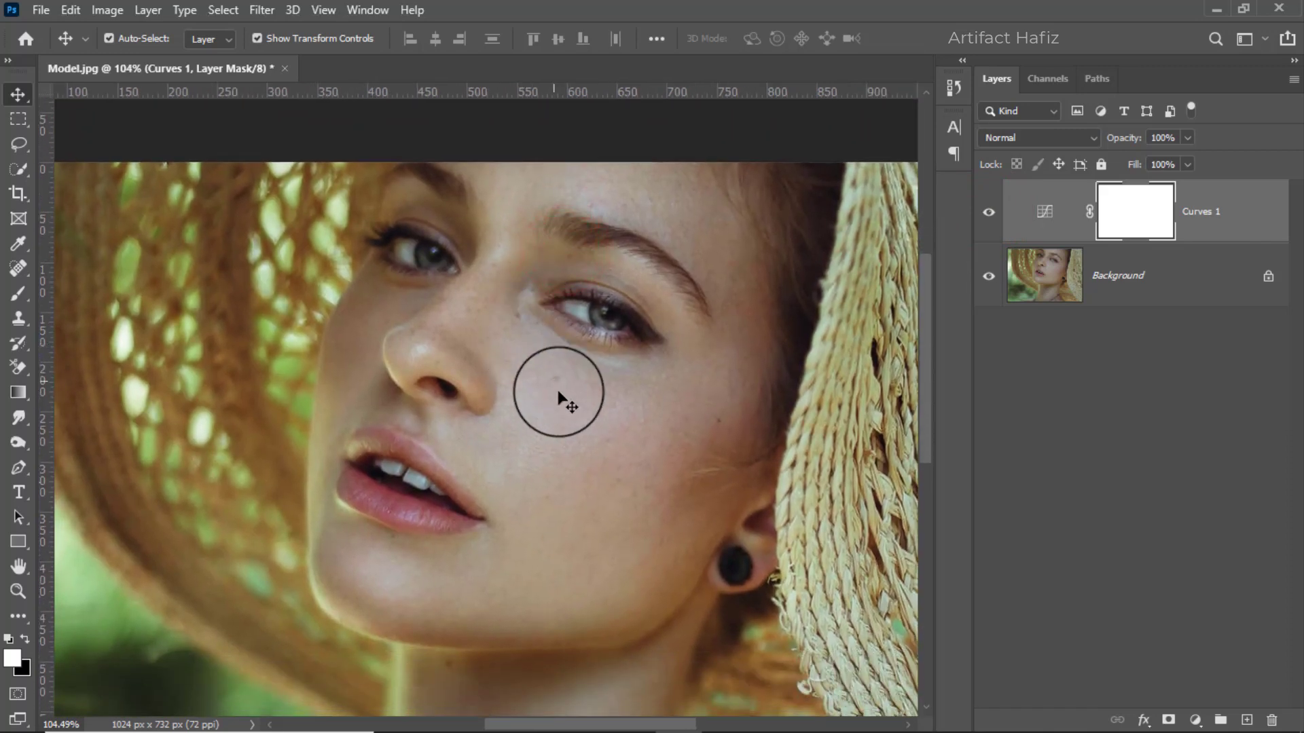
left_click(1129, 211)
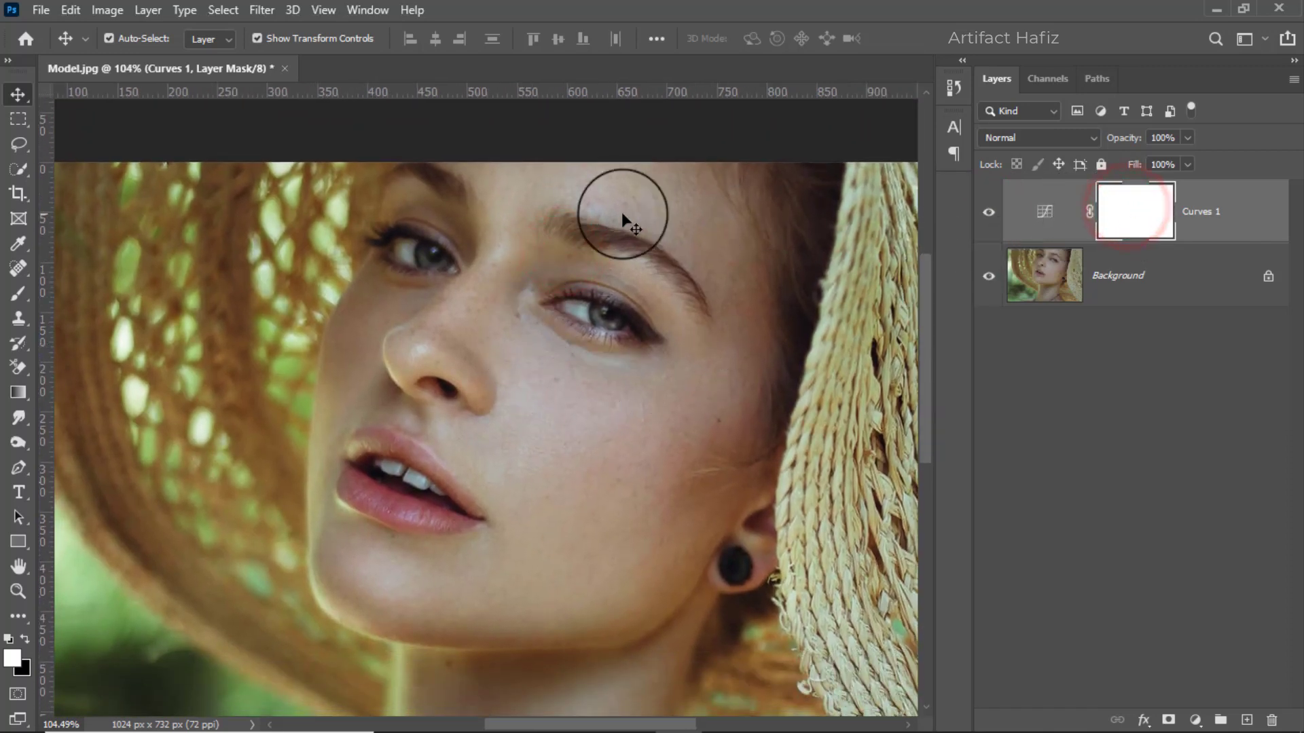
left_click(95, 10)
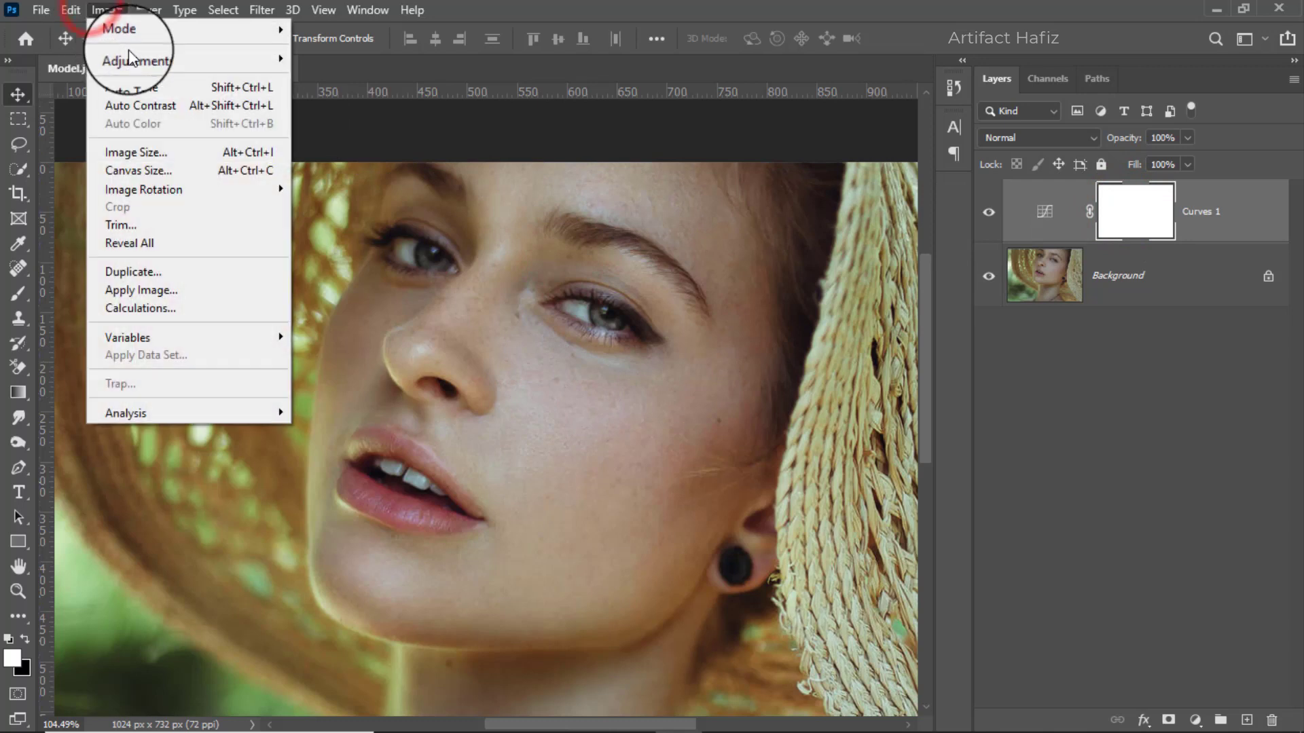
mouse_move(218, 59)
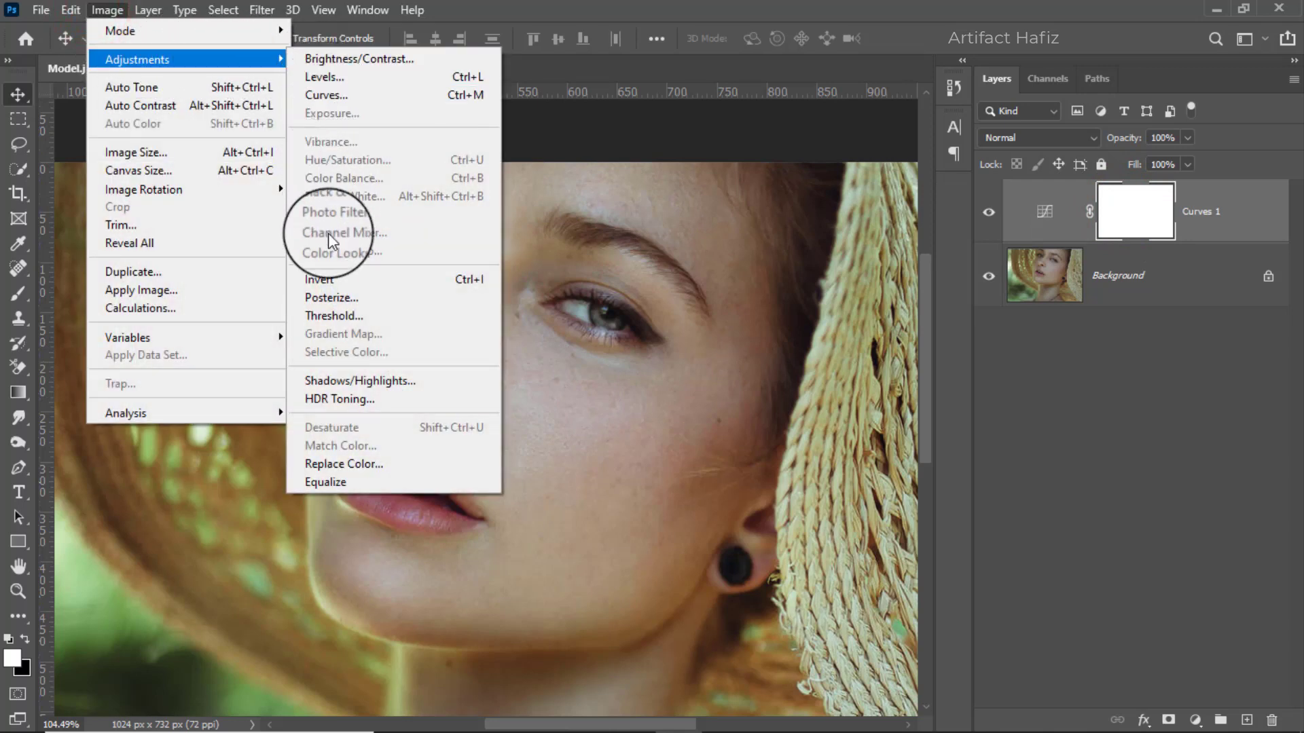
left_click(328, 277)
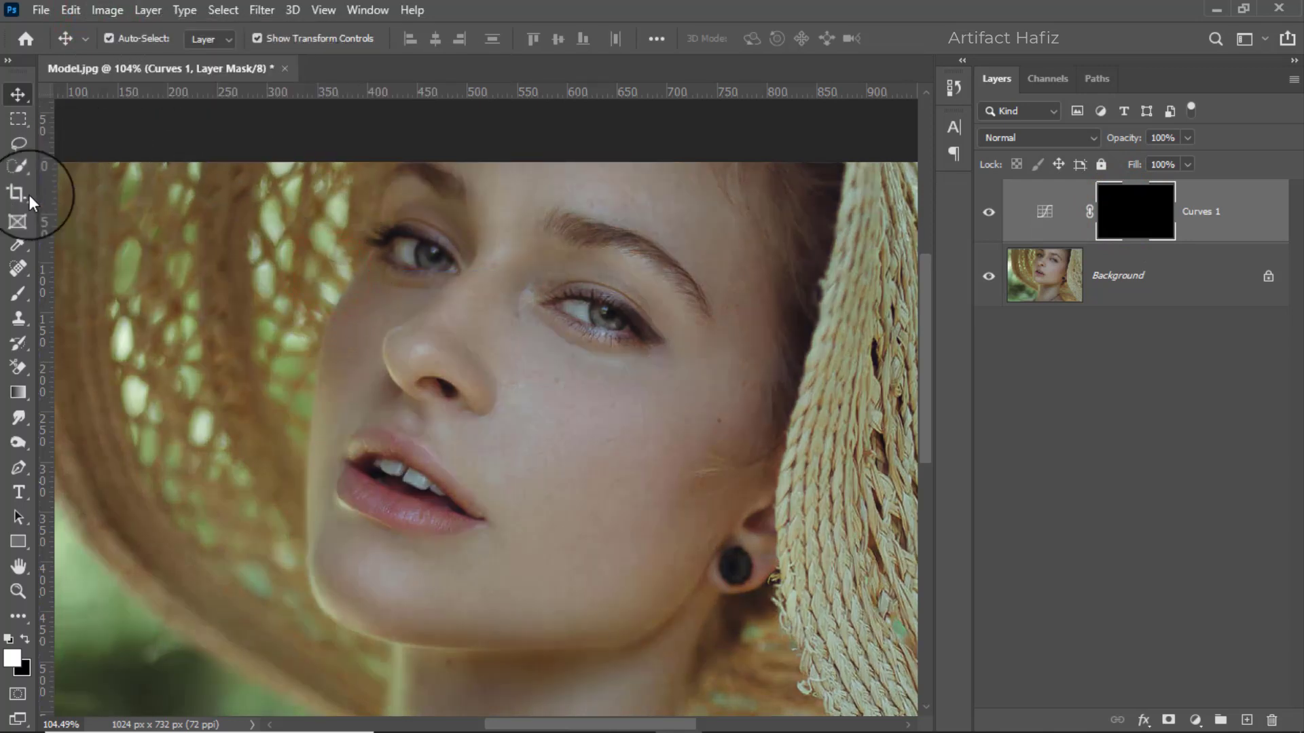
Set up a Soft Round brush at 80 px, 0% hardness and 17% opacity with white as the foreground color.
left_click(17, 293)
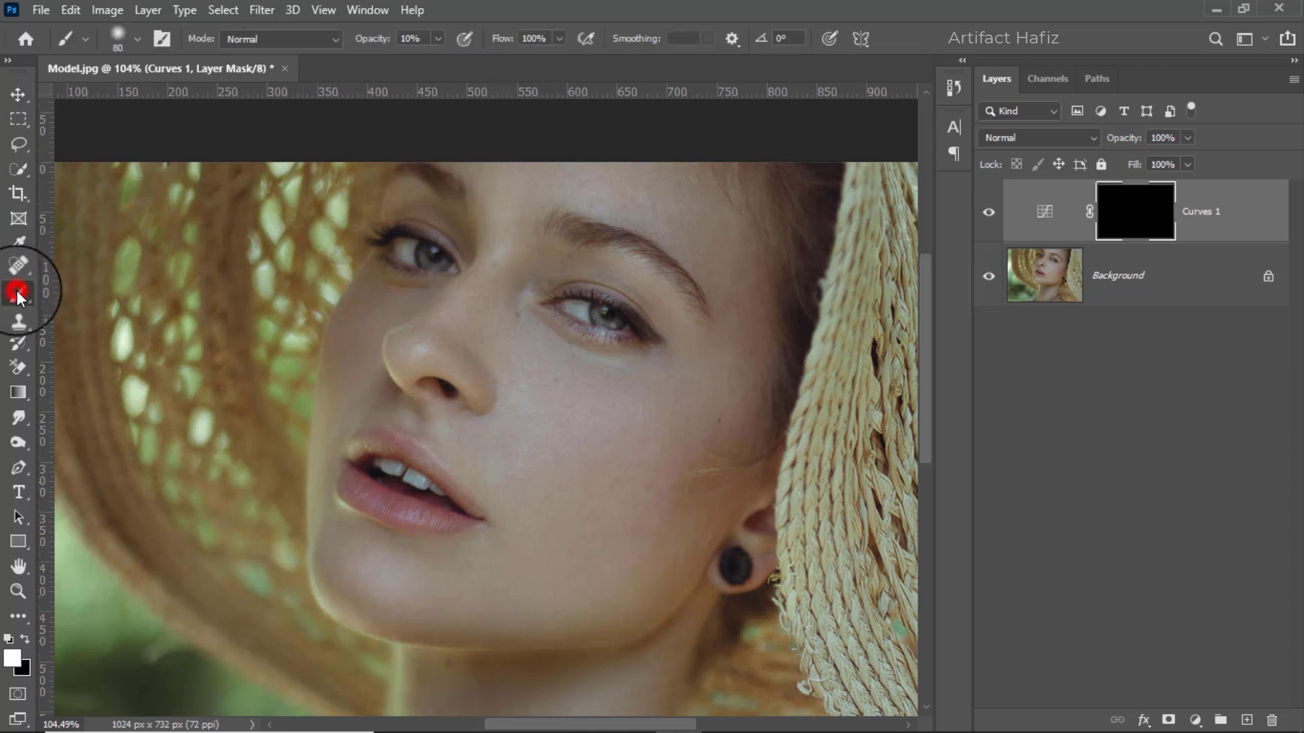
left_click(132, 41)
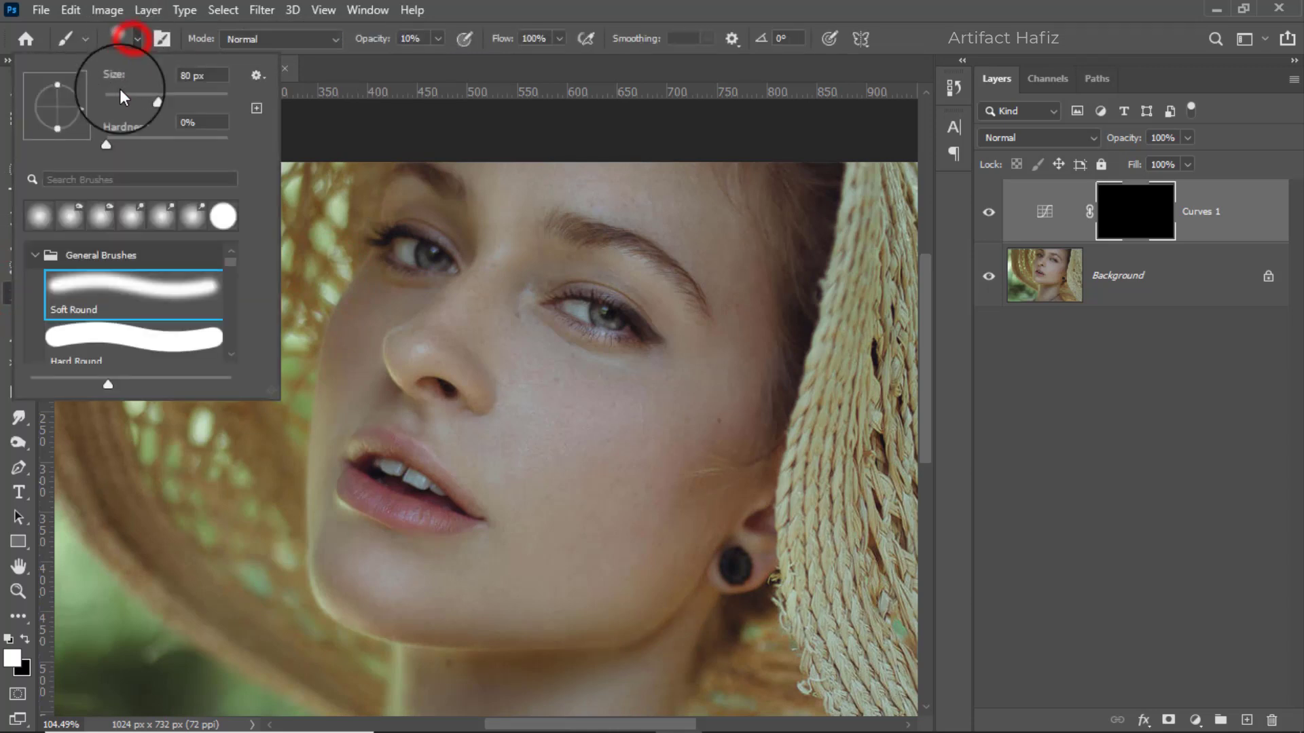
left_click(96, 284)
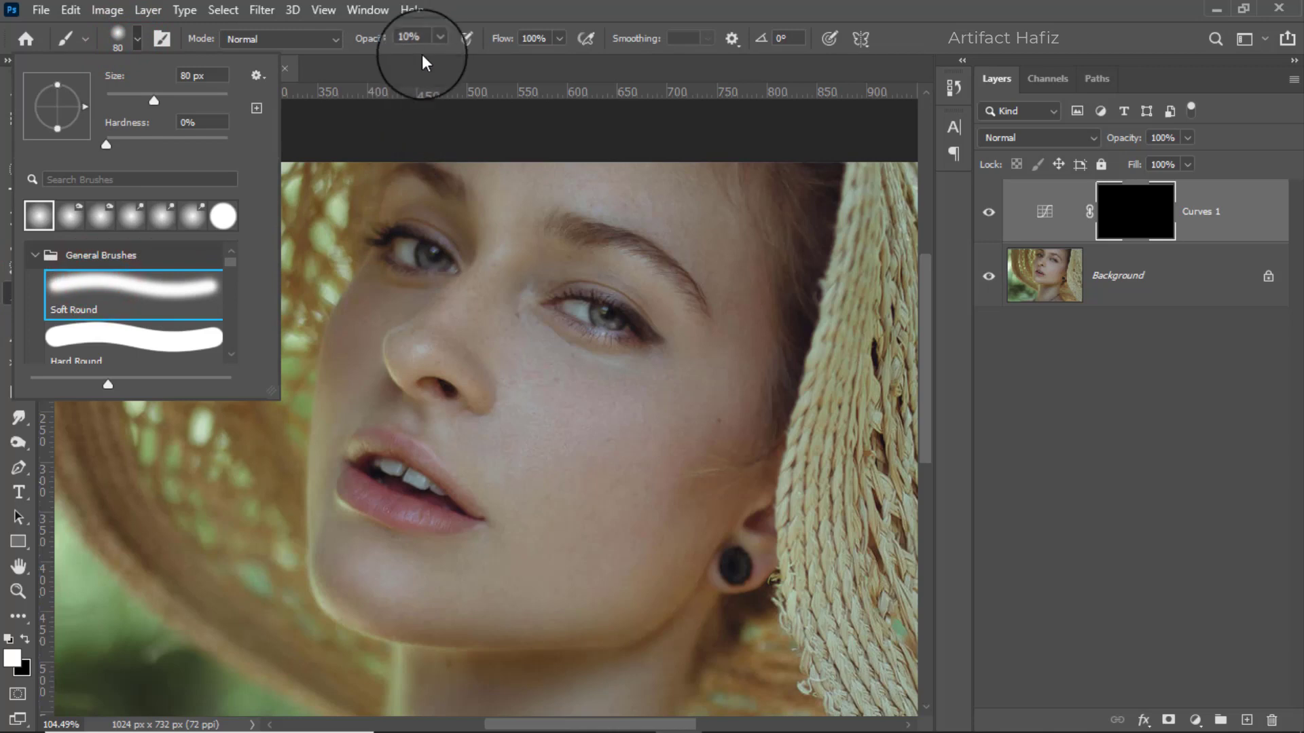
left_click(440, 40)
left_click(443, 62)
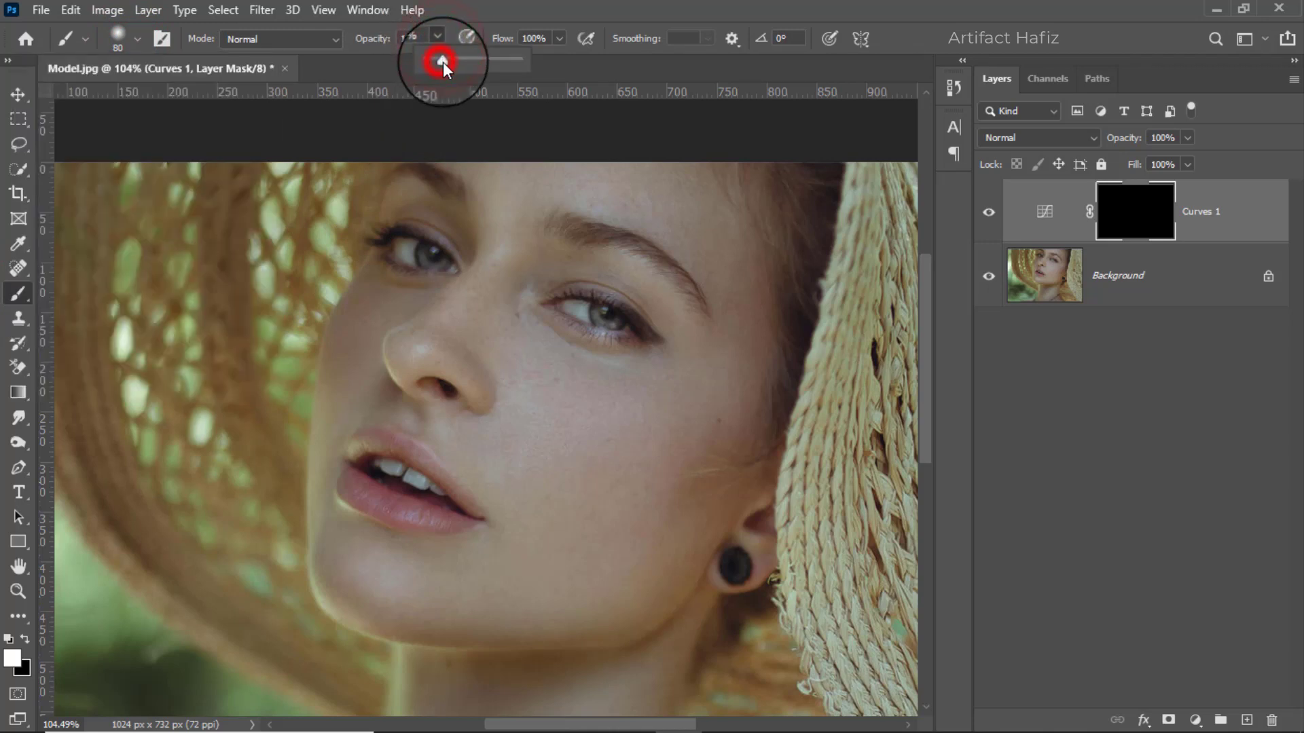
left_click_drag(442, 63, 445, 63)
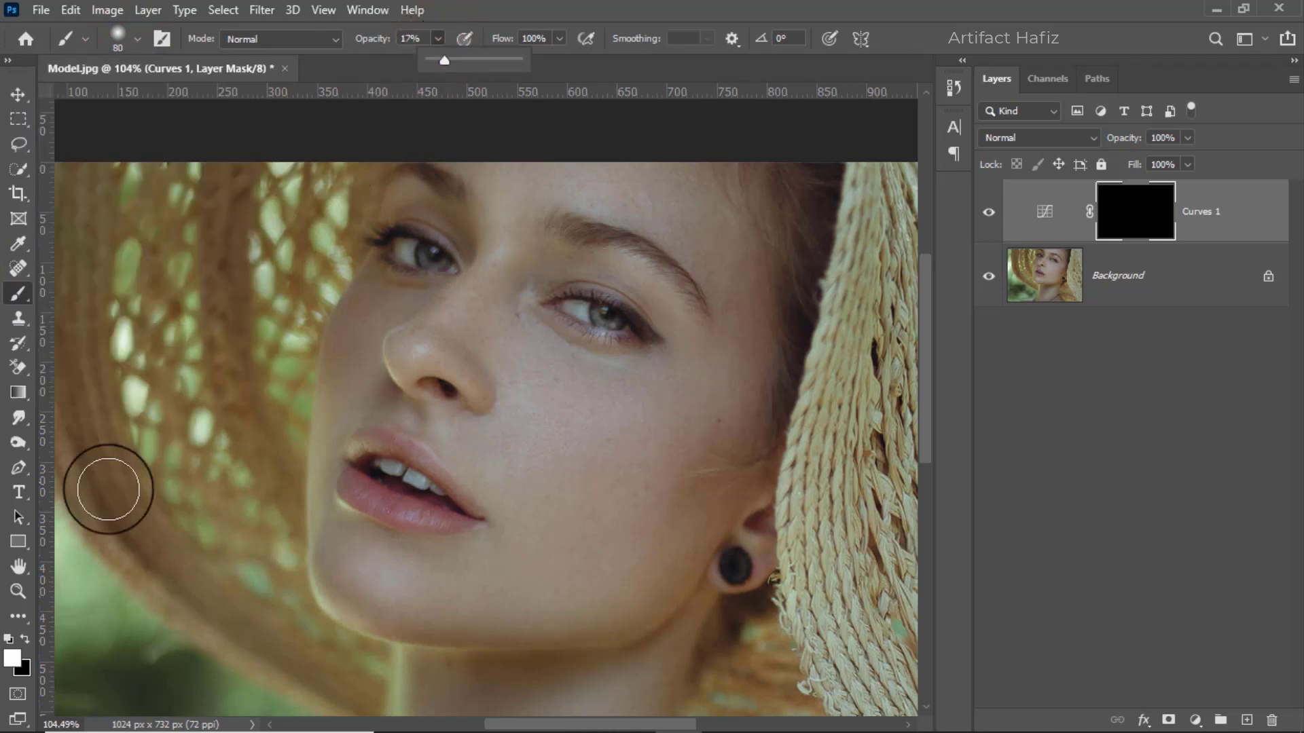
left_click(30, 639)
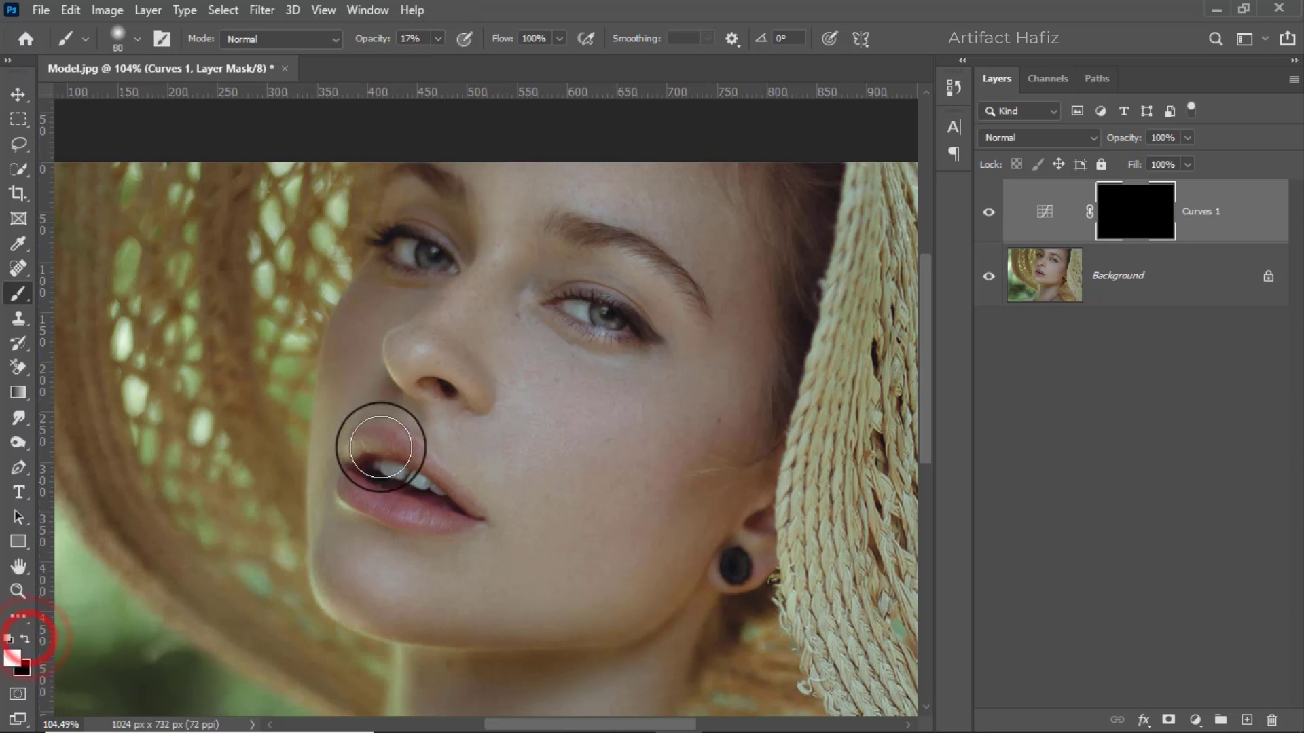
Paint white on the Curves 1 mask along the nose bridge and tip with a 35 px brush.
scroll(491, 322, "up", 1)
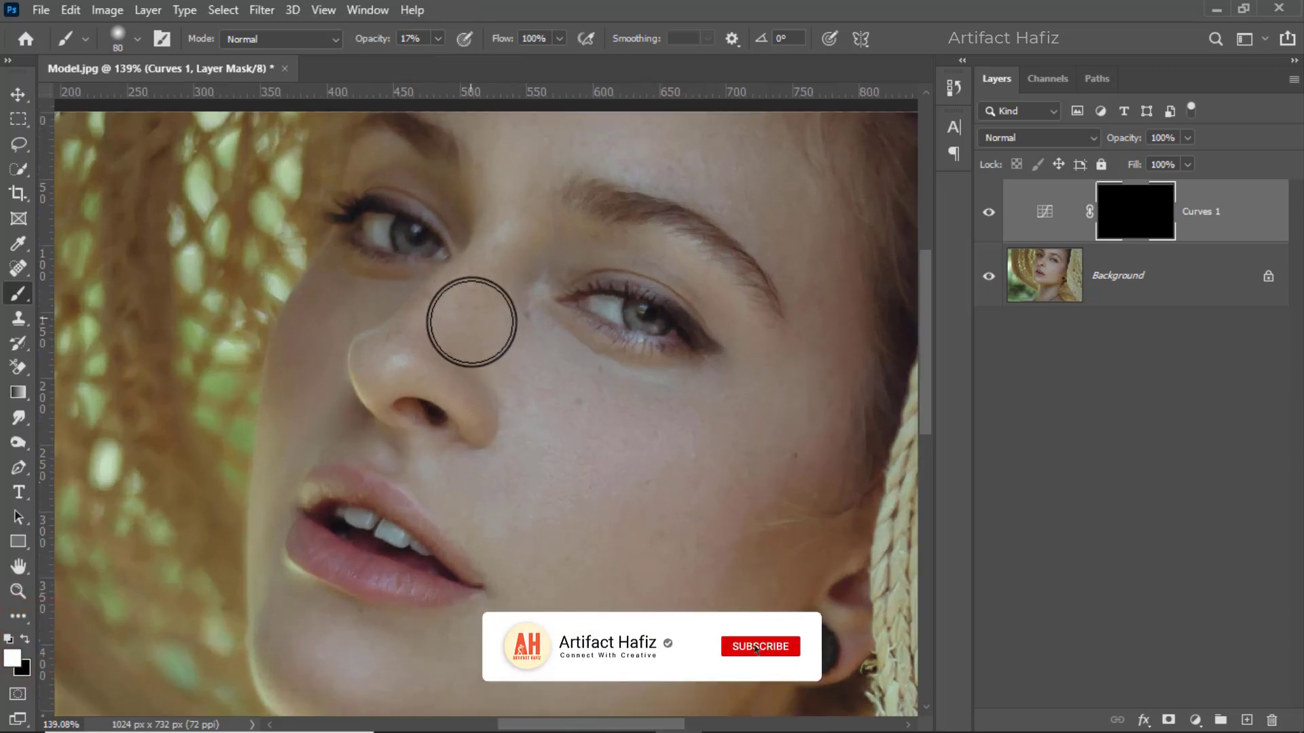
key("bracketleft")
key("bracketleft")
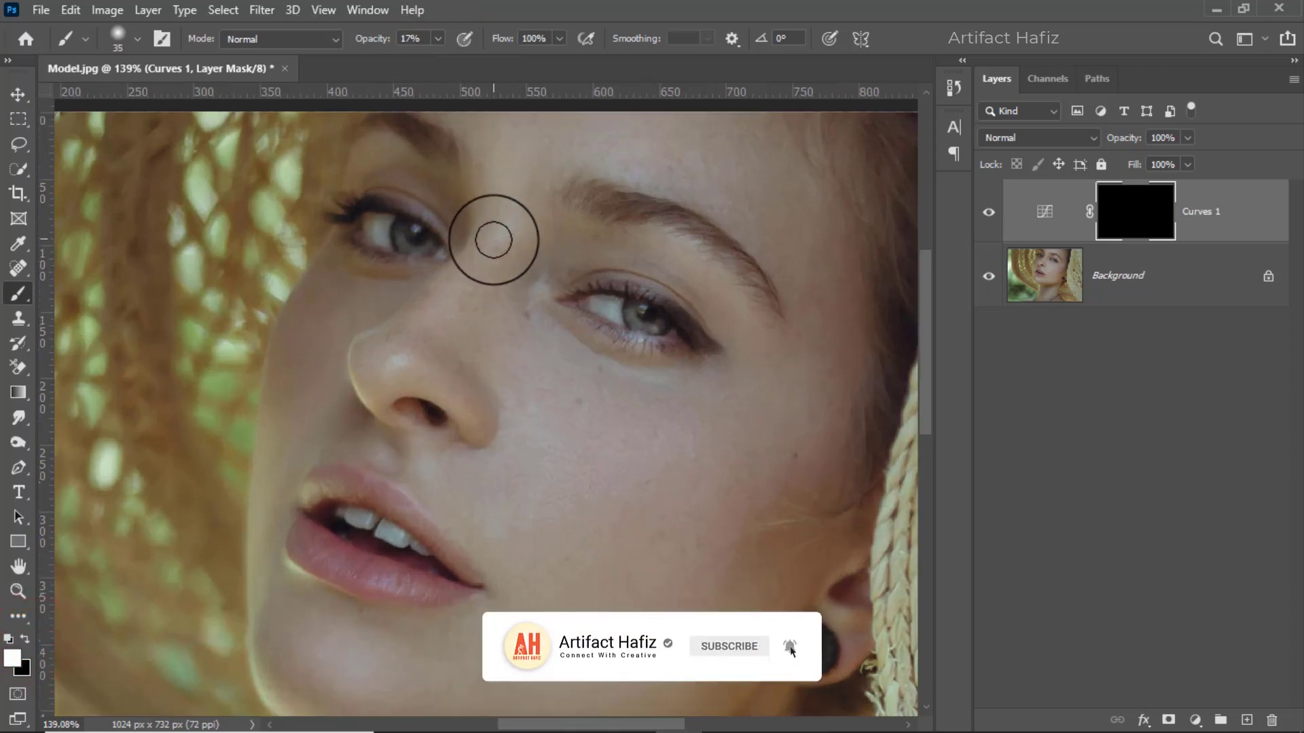
left_click_drag(486, 252, 380, 344)
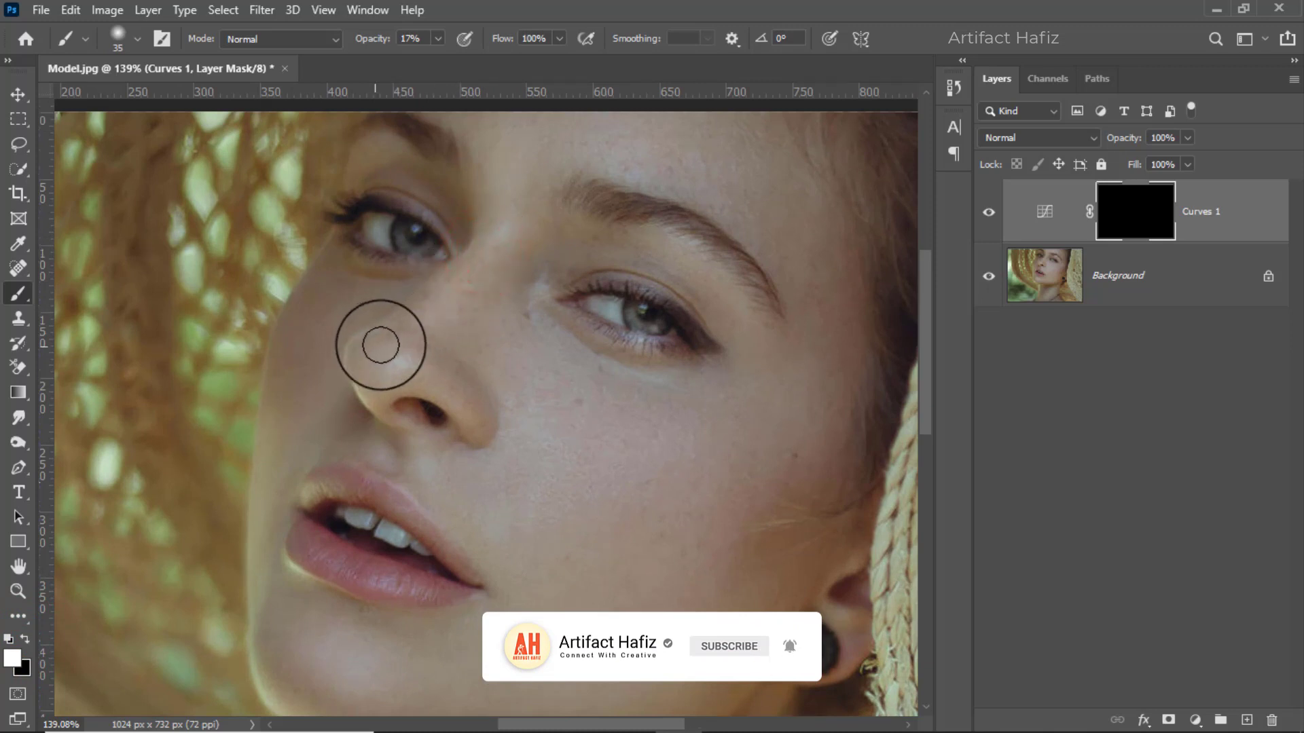
mouse_move(432, 301)
left_mouse_down()
mouse_move(467, 267)
mouse_move(389, 353)
mouse_move(418, 364)
mouse_move(387, 356)
mouse_move(453, 390)
mouse_move(415, 360)
mouse_move(479, 423)
mouse_move(446, 305)
mouse_move(500, 251)
mouse_move(415, 340)
mouse_move(496, 238)
mouse_move(401, 362)
mouse_move(415, 339)
mouse_move(431, 342)
mouse_move(435, 317)
mouse_move(413, 364)
mouse_move(399, 300)
left_mouse_up()
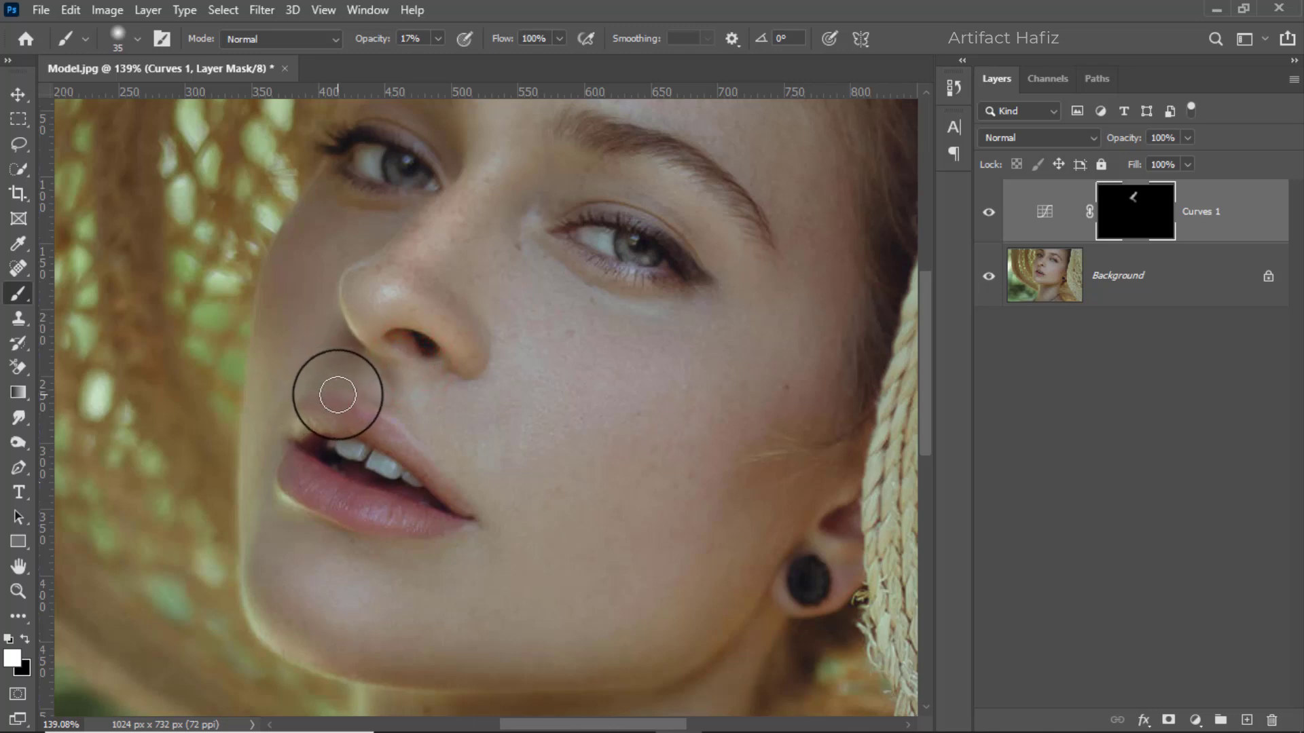
Brighten the lip edges and the area under the nose with a 20 px brush, and the nose with a 45 px brush.
mouse_move(309, 397)
left_mouse_down()
mouse_move(416, 428)
mouse_move(358, 381)
mouse_move(417, 421)
mouse_move(477, 512)
left_mouse_up()
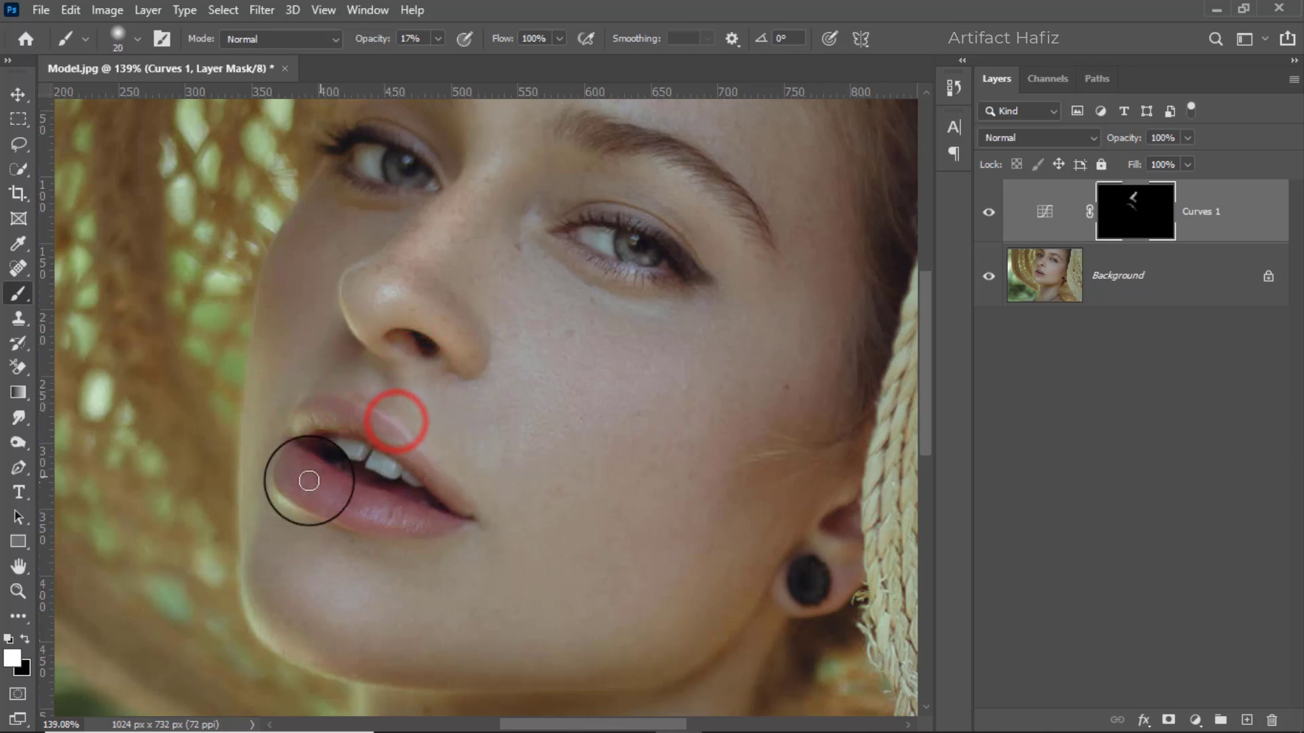
left_click_drag(358, 527, 473, 524)
mouse_move(306, 402)
left_mouse_down()
mouse_move(371, 403)
mouse_move(405, 430)
left_mouse_up()
mouse_move(401, 374)
left_mouse_down()
mouse_move(382, 413)
mouse_move(367, 367)
mouse_move(356, 408)
mouse_move(419, 382)
left_mouse_up()
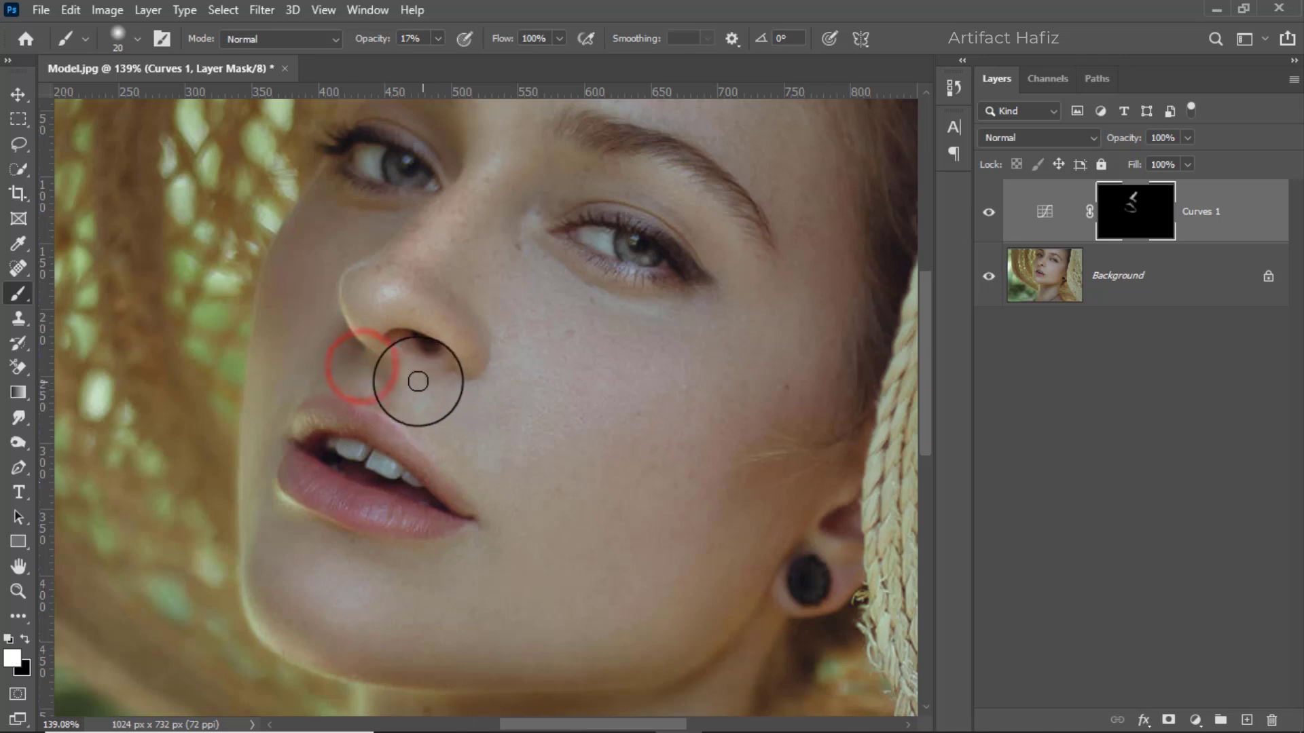
scroll(458, 327, "down", 2)
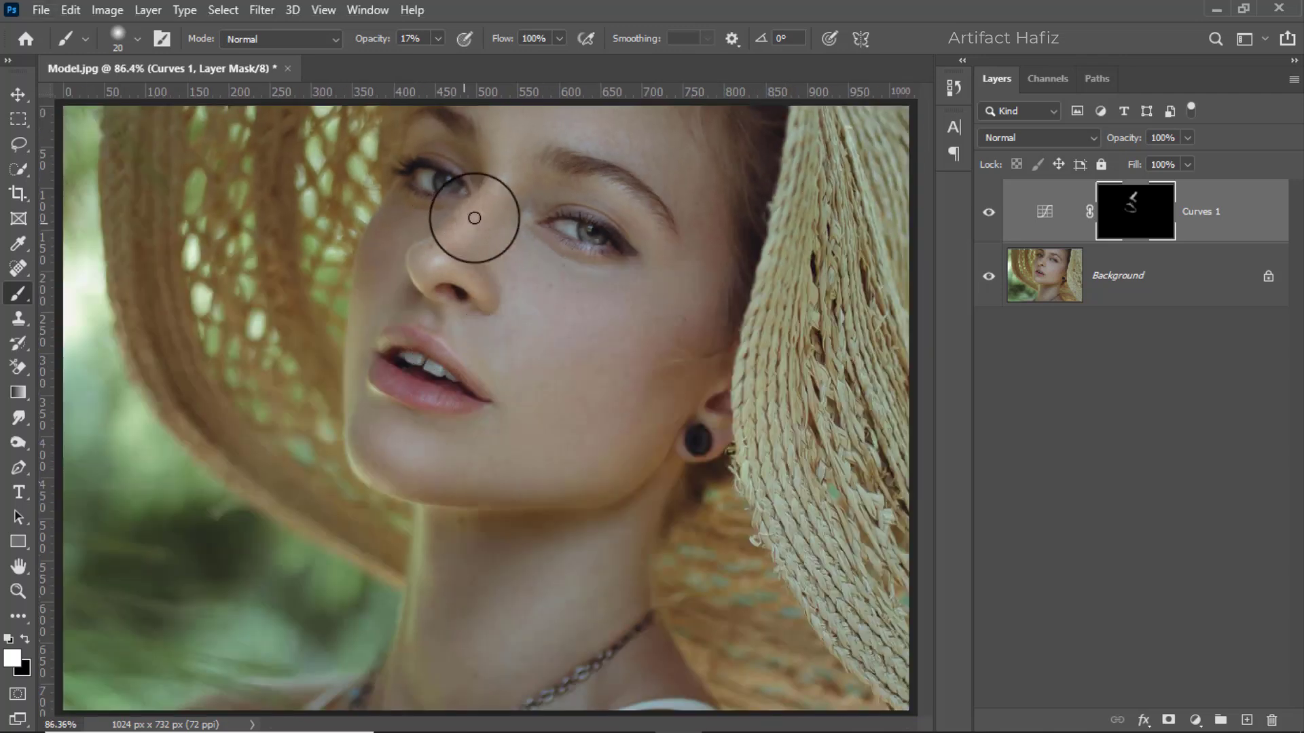
mouse_move(494, 218)
left_mouse_down()
mouse_move(457, 293)
mouse_move(431, 258)
mouse_move(437, 244)
mouse_move(410, 267)
mouse_move(434, 252)
left_mouse_up()
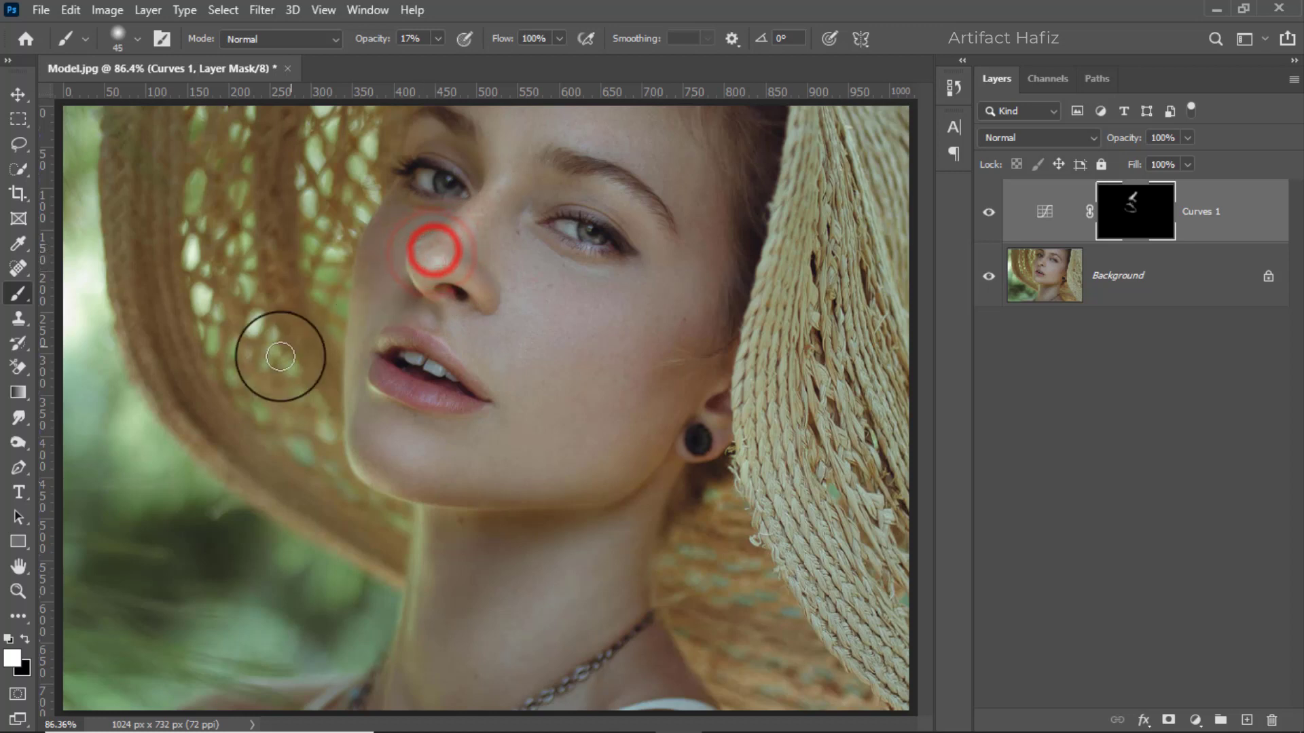
Soften the highlight along the nose by painting black on the Curves 1 mask with the 45 px brush.
left_click(25, 639)
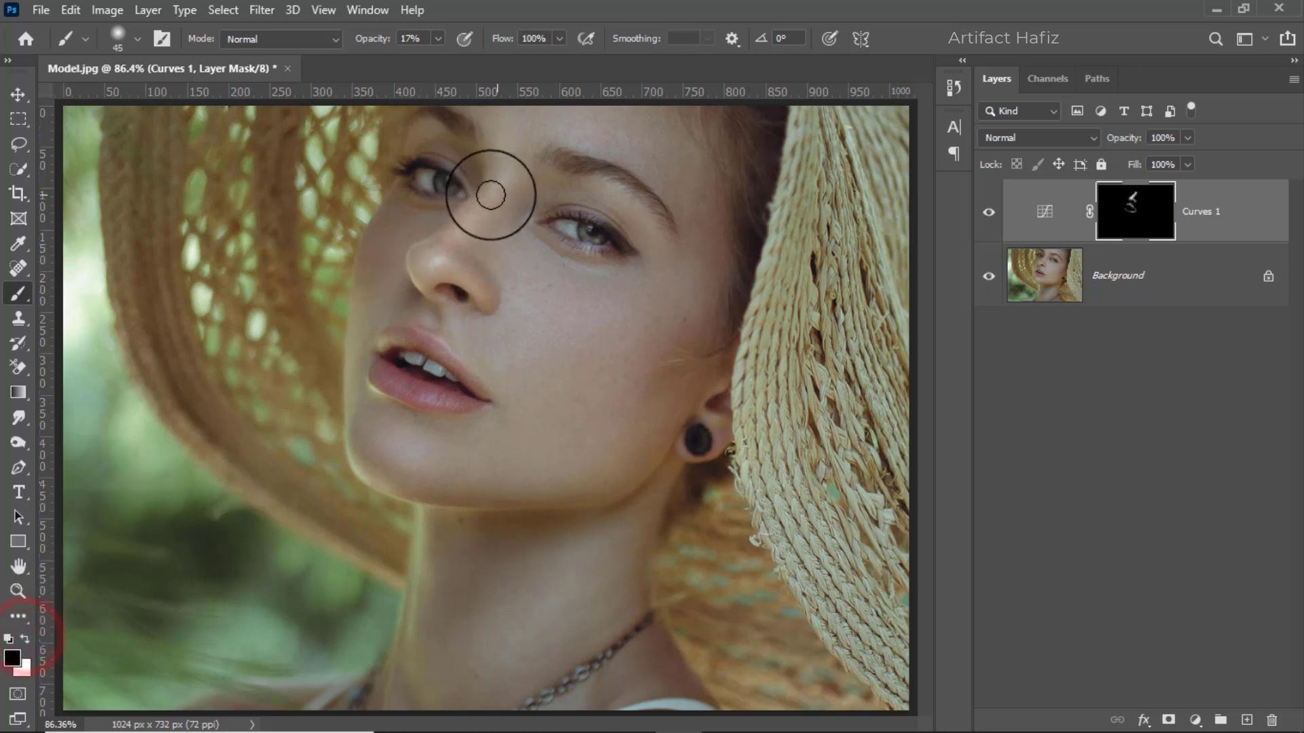
left_click(482, 210)
left_click_drag(481, 239, 503, 205)
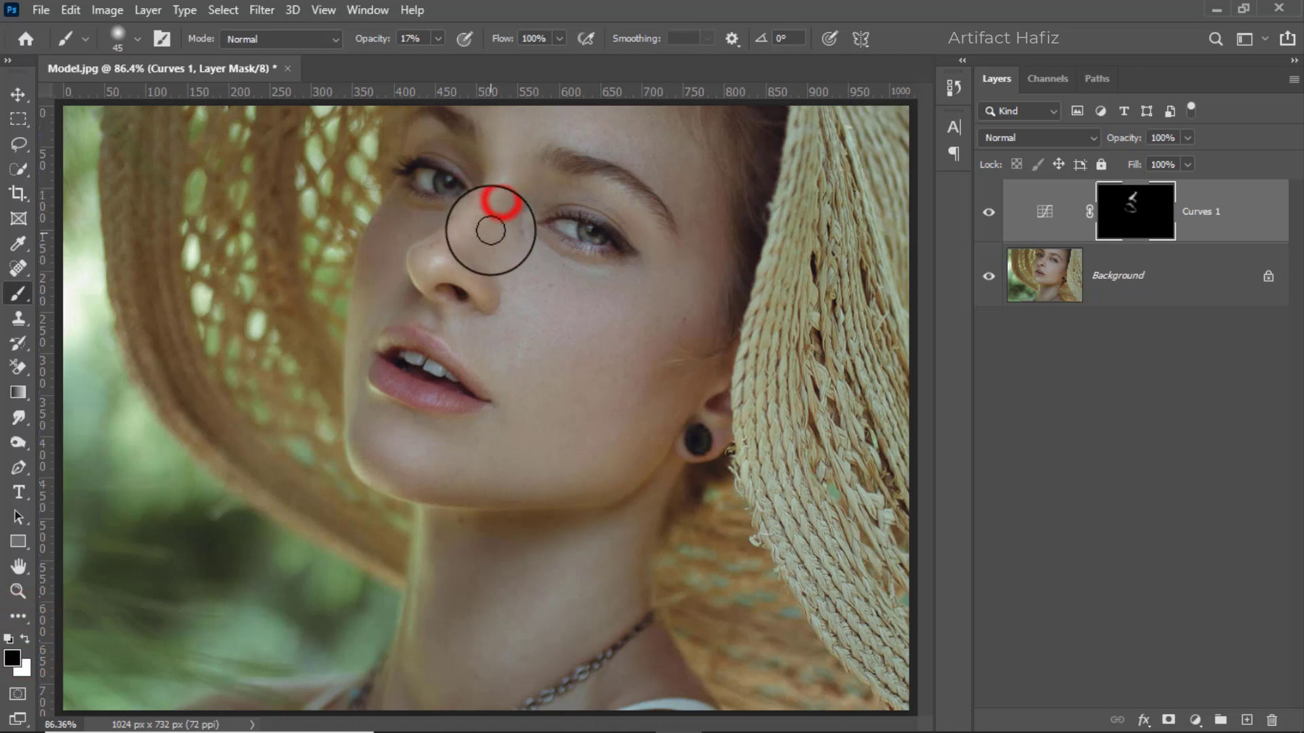
scroll(523, 254, "down", 3)
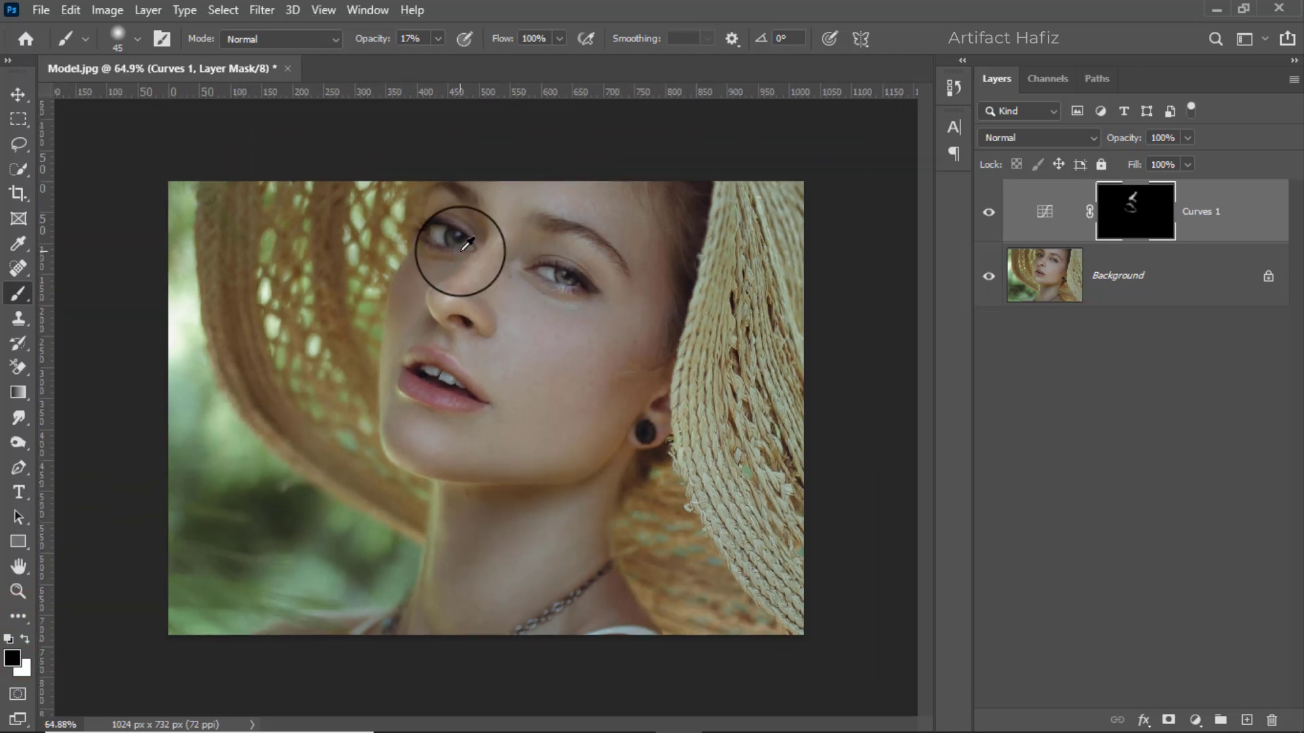
scroll(466, 243, "up", 3)
left_click_drag(460, 192, 419, 243)
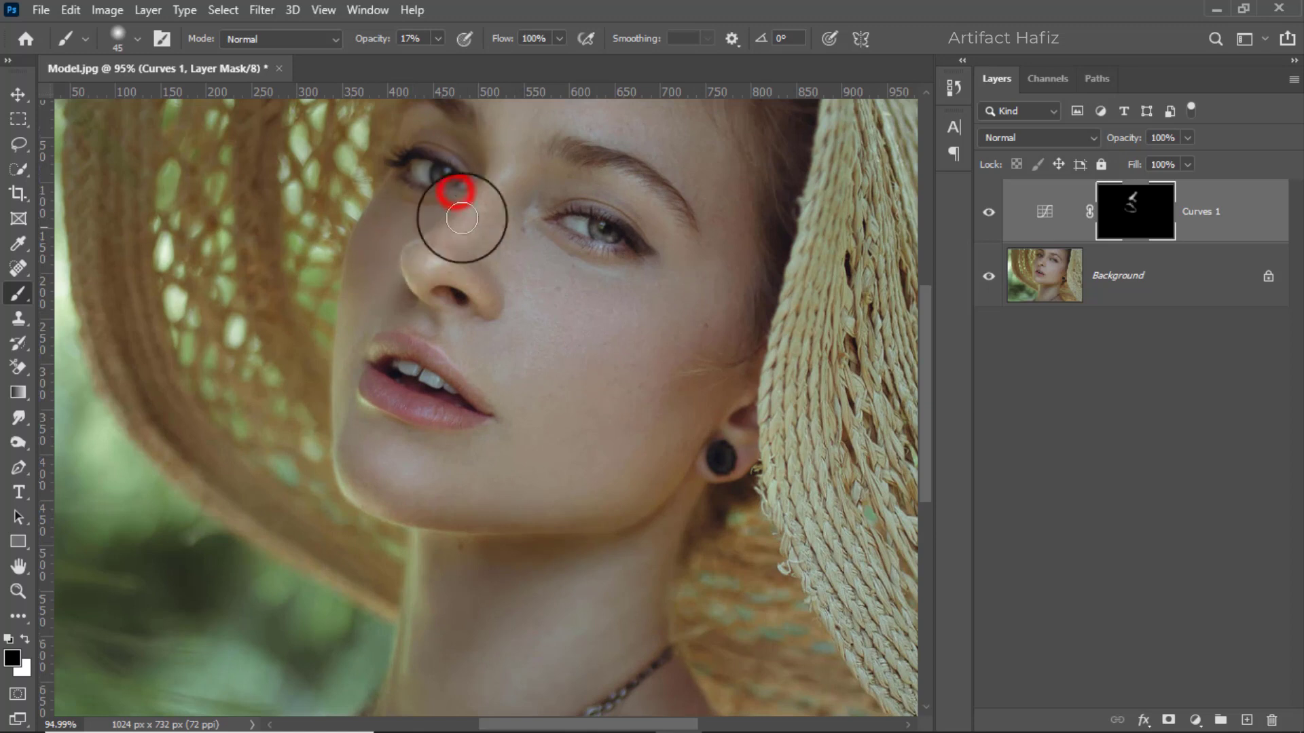
mouse_move(491, 212)
left_mouse_down()
mouse_move(437, 299)
mouse_move(481, 217)
mouse_move(423, 256)
mouse_move(437, 281)
left_mouse_up()
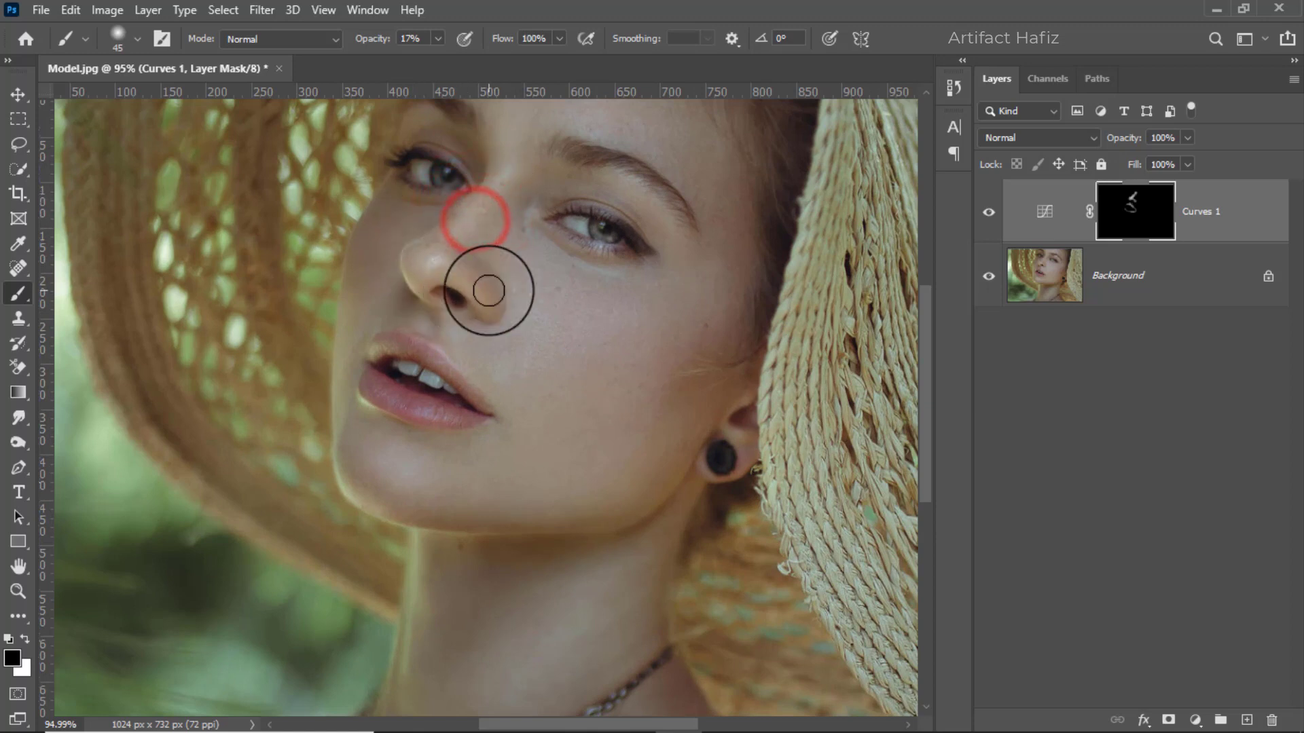
scroll(486, 291, "down", 3)
scroll(486, 291, "up", 3)
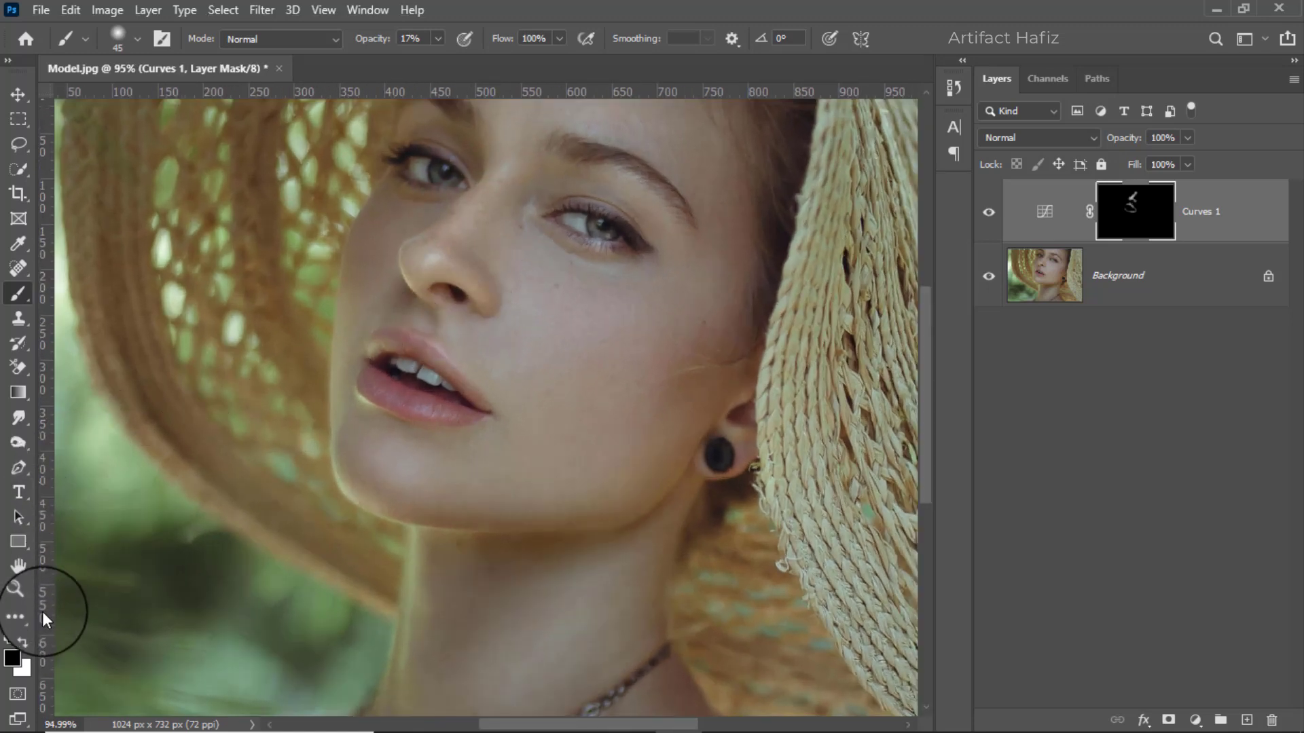
Paint white over the cheek on the Curves 1 mask with a 100 px brush at 12% opacity.
left_click(26, 638)
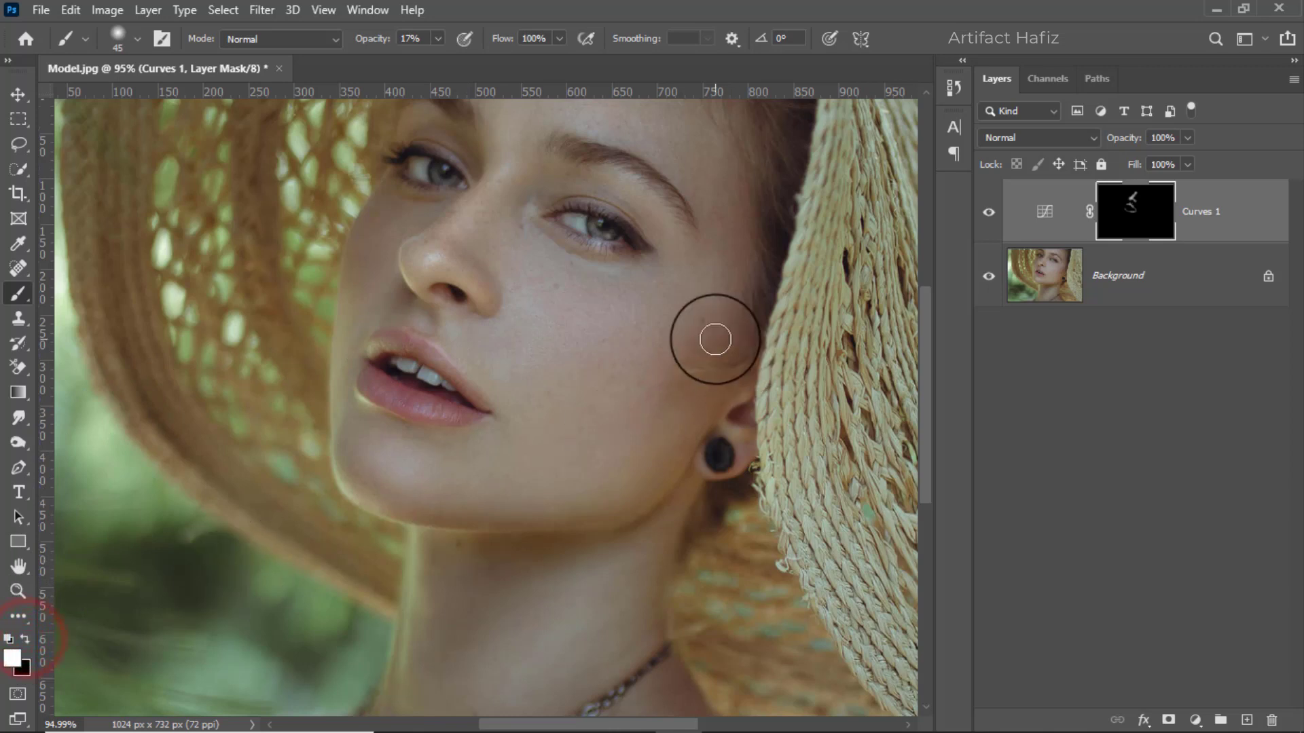
key("bracketright")
key("bracketright")
key("bracketright")
key("bracketright")
key("bracketright")
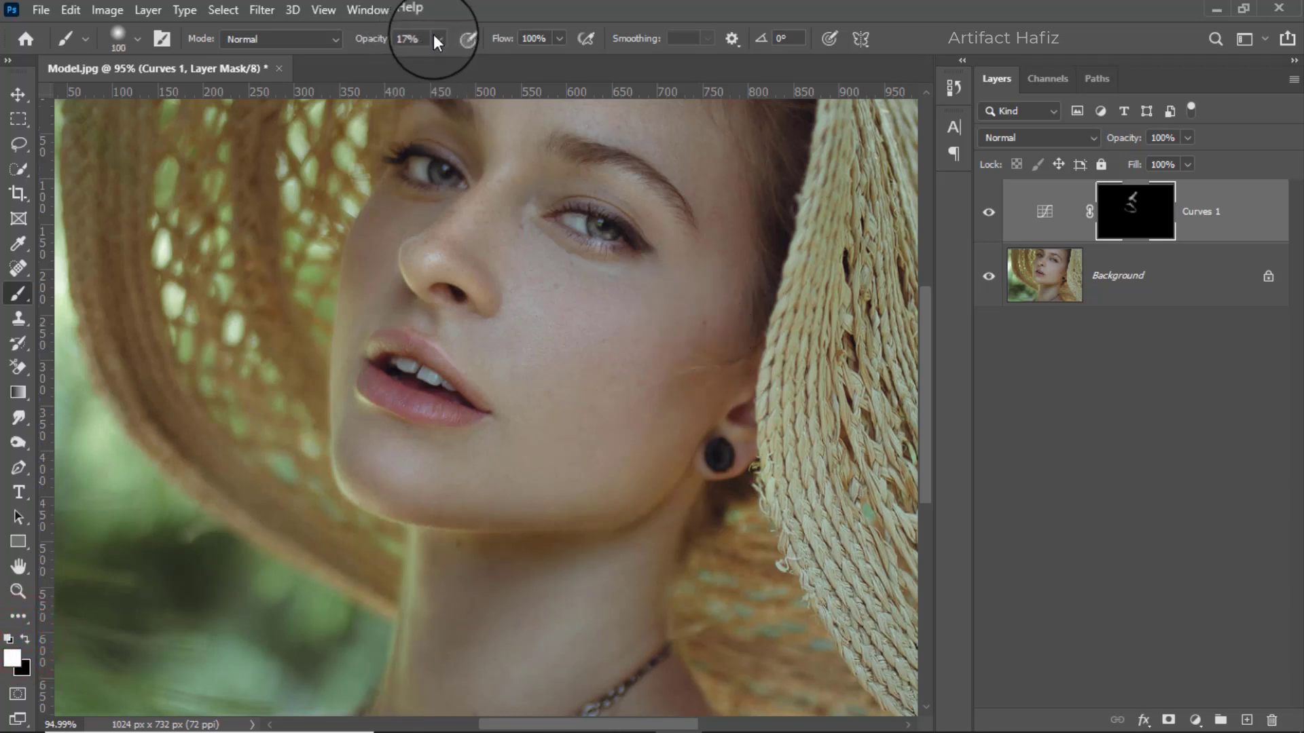
left_click(431, 62)
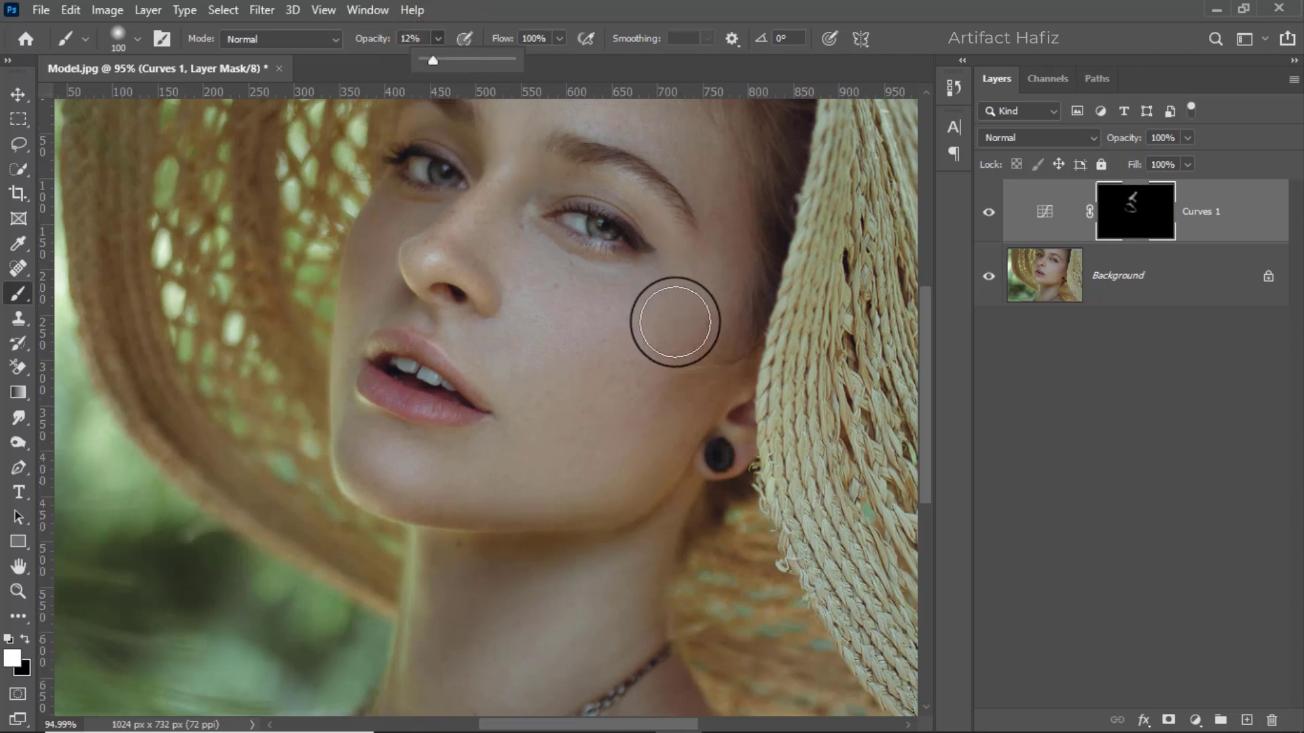
mouse_move(675, 322)
left_mouse_down()
mouse_move(516, 356)
mouse_move(538, 334)
mouse_move(541, 294)
mouse_move(658, 320)
left_mouse_up()
mouse_move(550, 323)
left_mouse_down()
mouse_move(675, 314)
mouse_move(685, 297)
mouse_move(646, 330)
left_mouse_up()
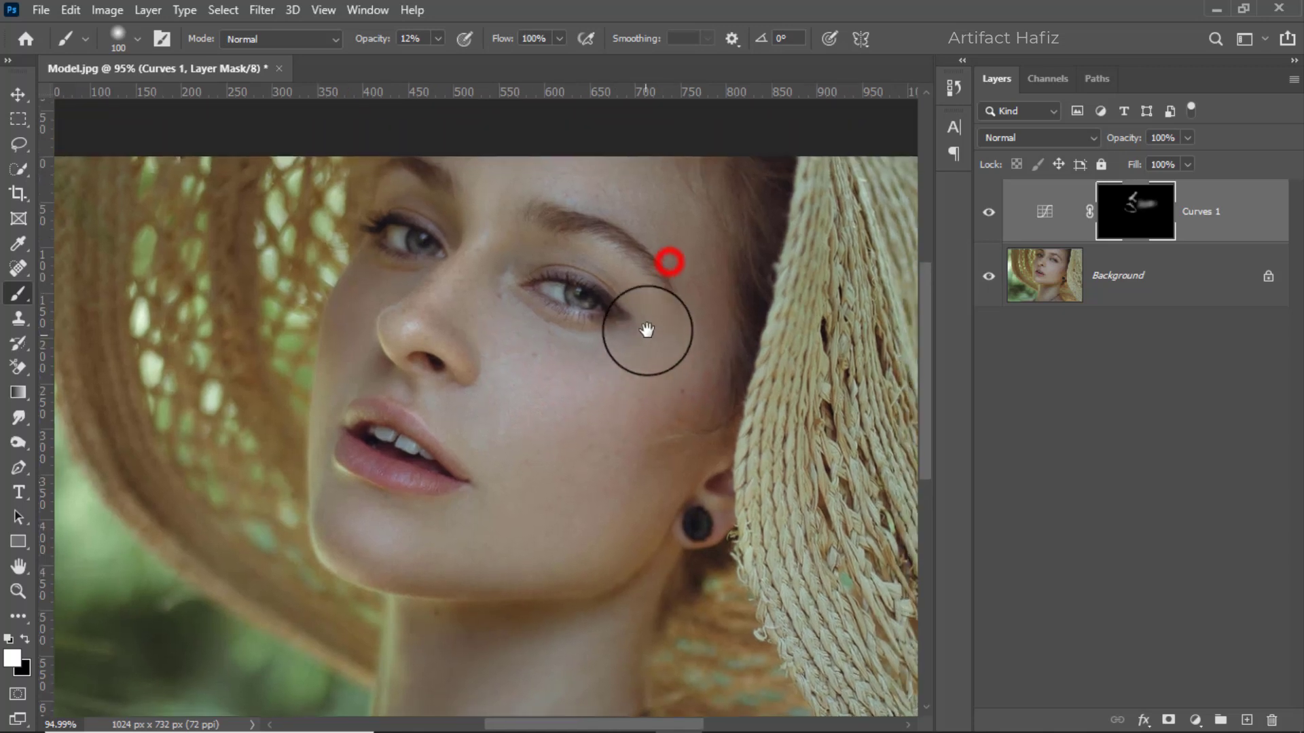
Brighten the forehead and the area between the eyebrows on the Curves 1 mask, using a smaller white brush.
left_click_drag(509, 151, 509, 146)
left_click(525, 160)
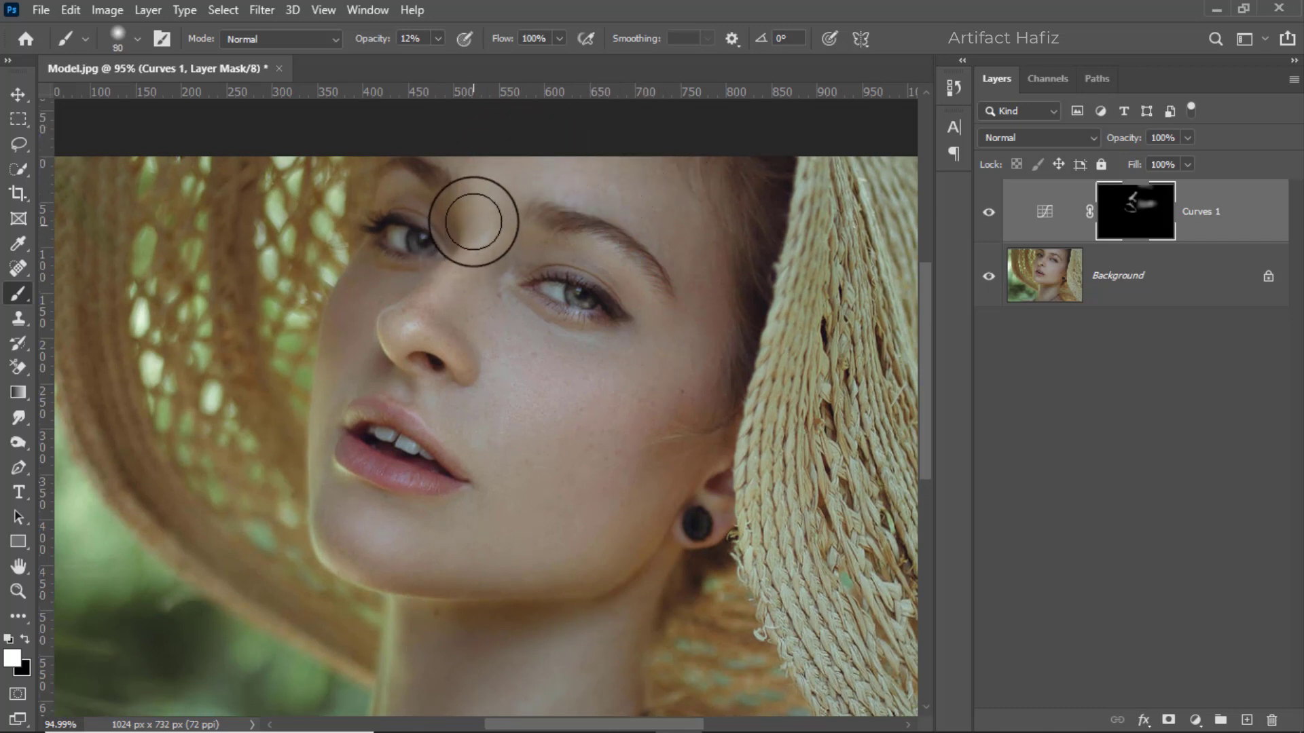
left_click(489, 208)
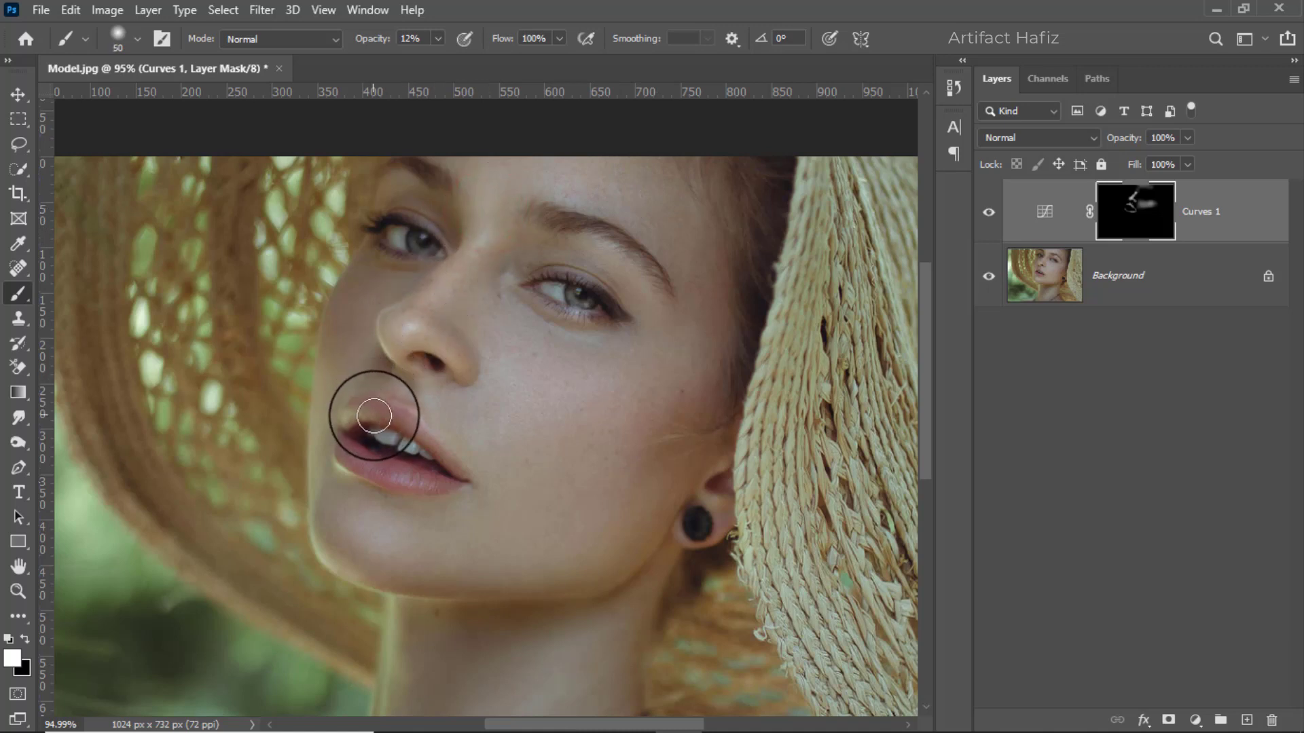
Brighten the lower lip, upper lip and the skin just above them with a 40 px white brush.
key("bracketleft")
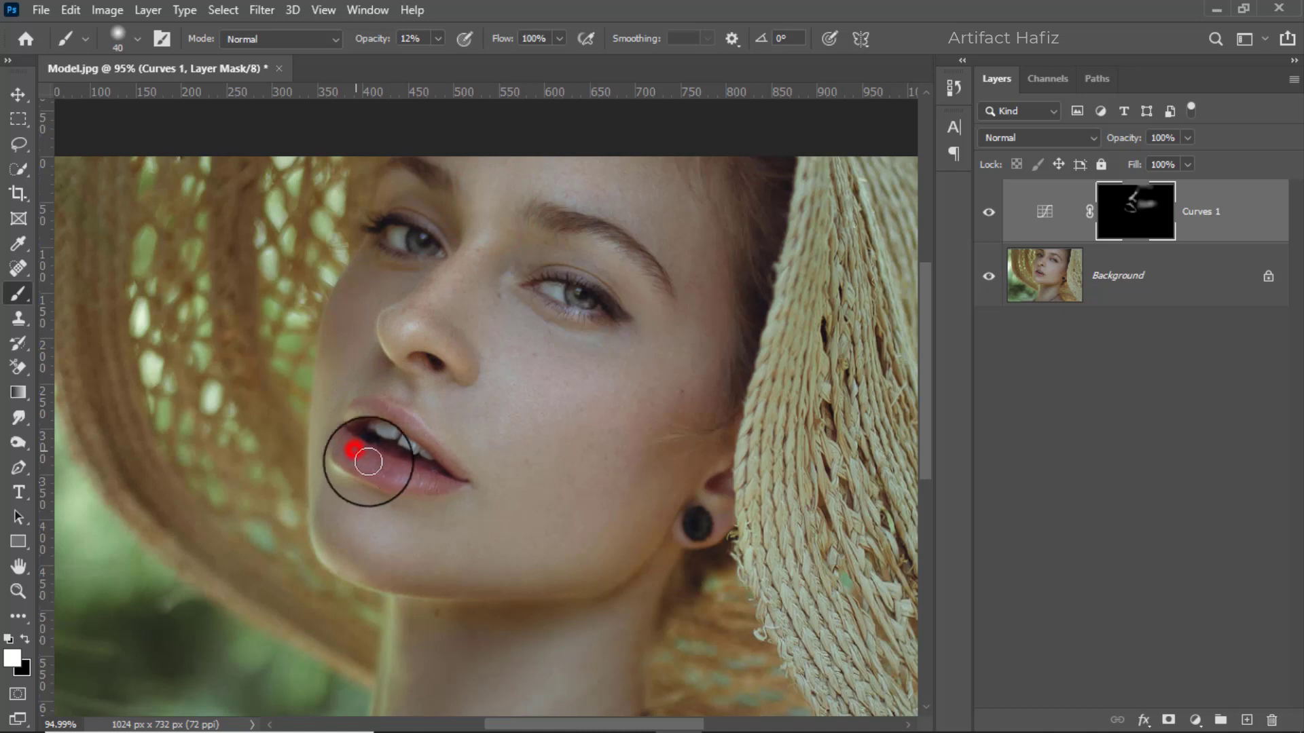
left_click_drag(368, 462, 428, 460)
mouse_move(372, 415)
left_mouse_down()
mouse_move(442, 452)
mouse_move(430, 452)
mouse_move(447, 468)
left_mouse_up()
mouse_move(397, 387)
left_mouse_down()
mouse_move(399, 375)
mouse_move(393, 386)
left_mouse_up()
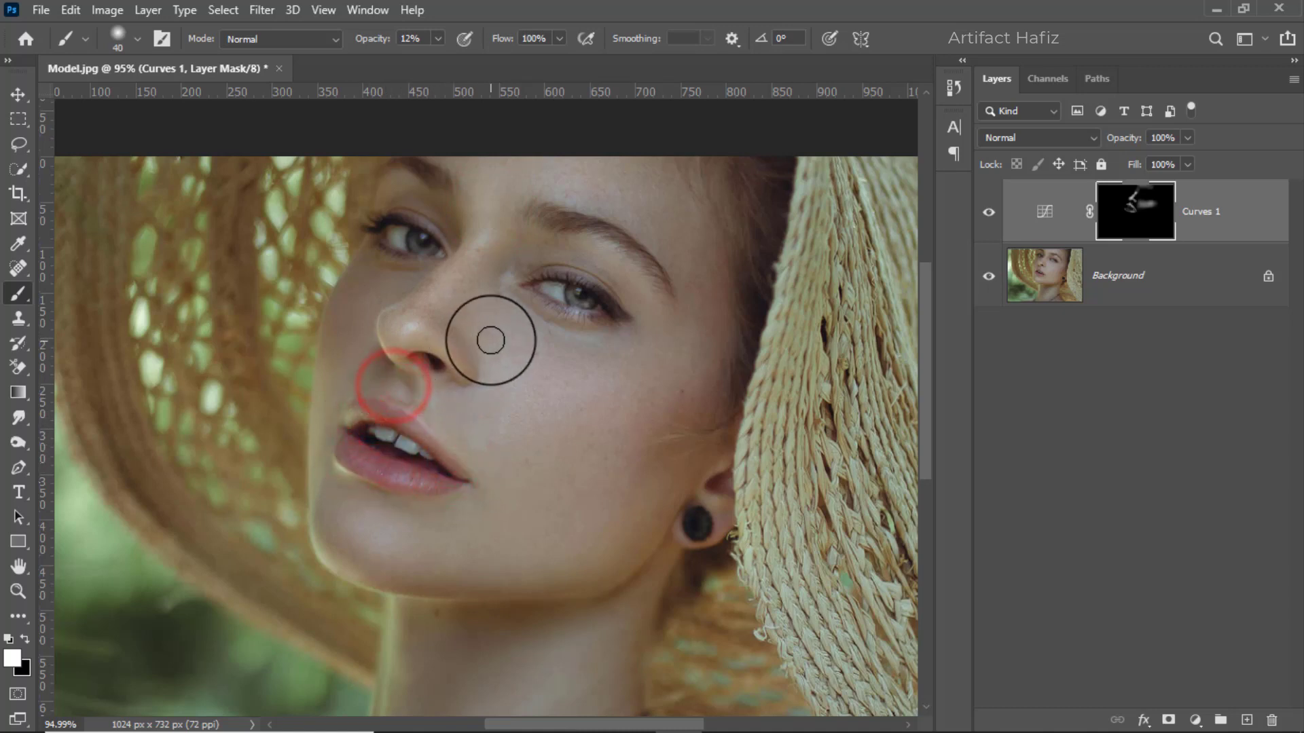
Compare the portrait with and without the Curves 1 layer by toggling its visibility.
scroll(490, 338, "down", 6)
scroll(481, 315, "up", 1)
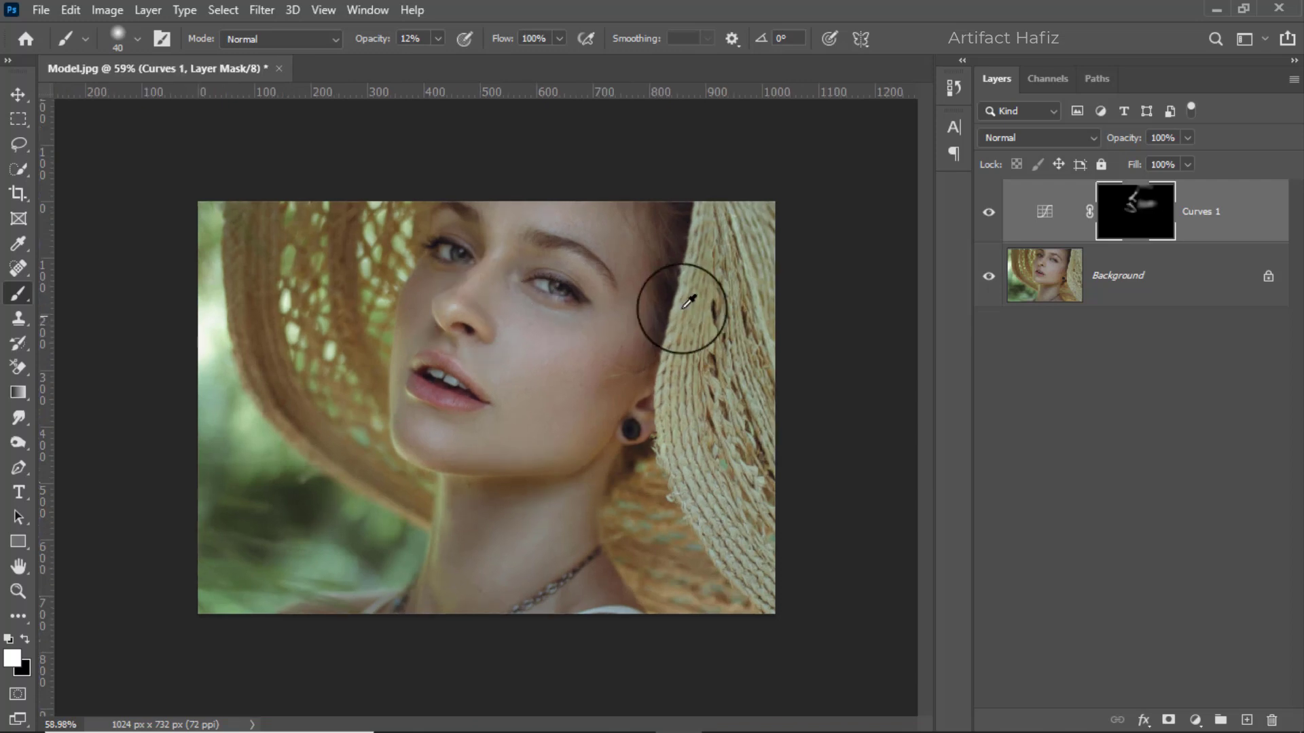
left_click(990, 216)
scroll(634, 282, "up", 3)
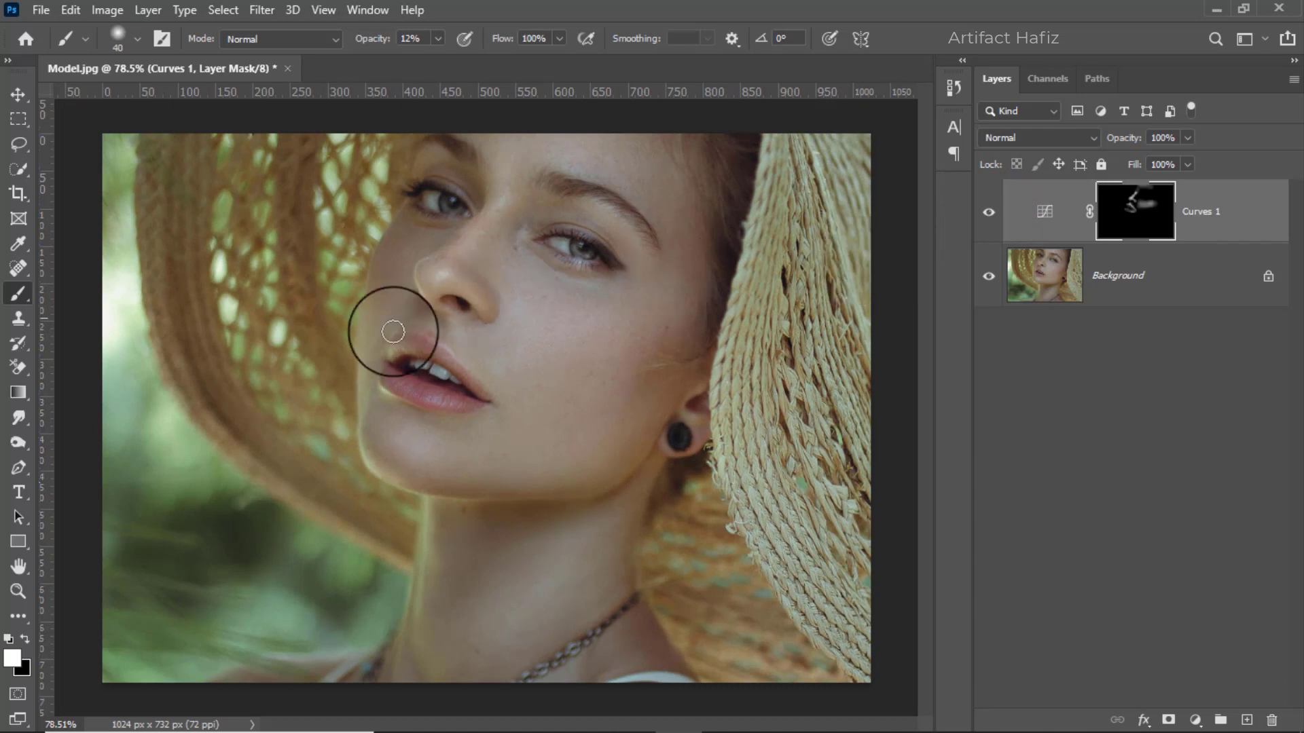
Soften the highlight between the eyes and along the nose on the Curves 1 mask with a 70 px black brush.
left_click(26, 638)
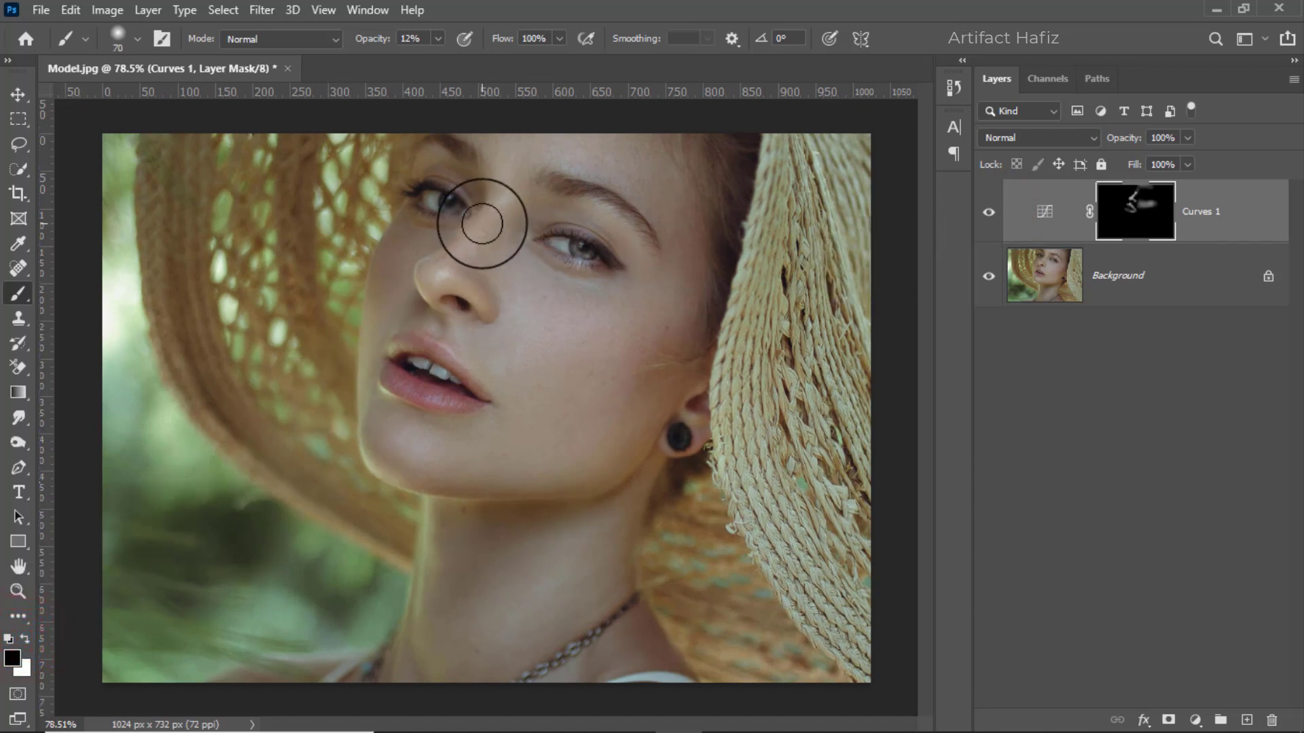
mouse_move(482, 224)
left_mouse_down()
mouse_move(460, 242)
mouse_move(478, 225)
mouse_move(473, 250)
mouse_move(496, 216)
mouse_move(466, 252)
mouse_move(512, 249)
mouse_move(527, 277)
left_mouse_up()
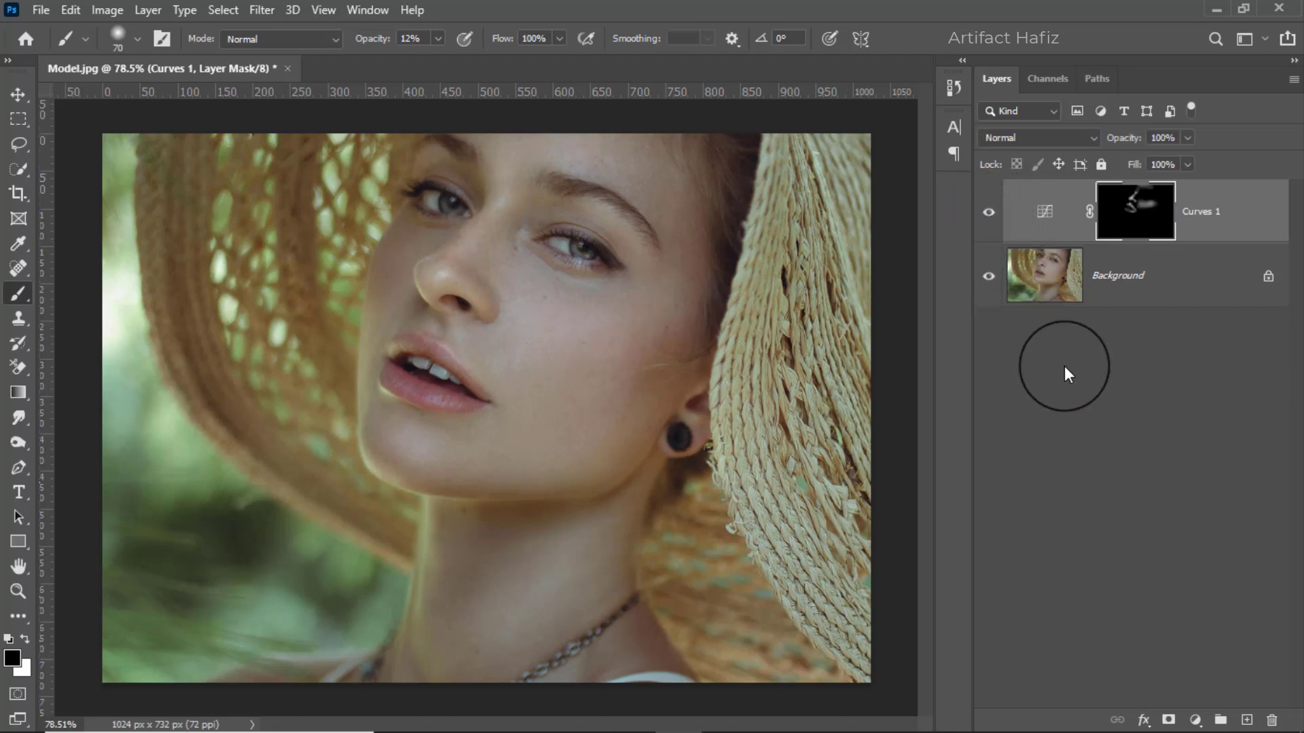
Add a second Curves adjustment layer, anchoring the shadows and slightly raising the highlights, and preview its effect.
left_click(1196, 718)
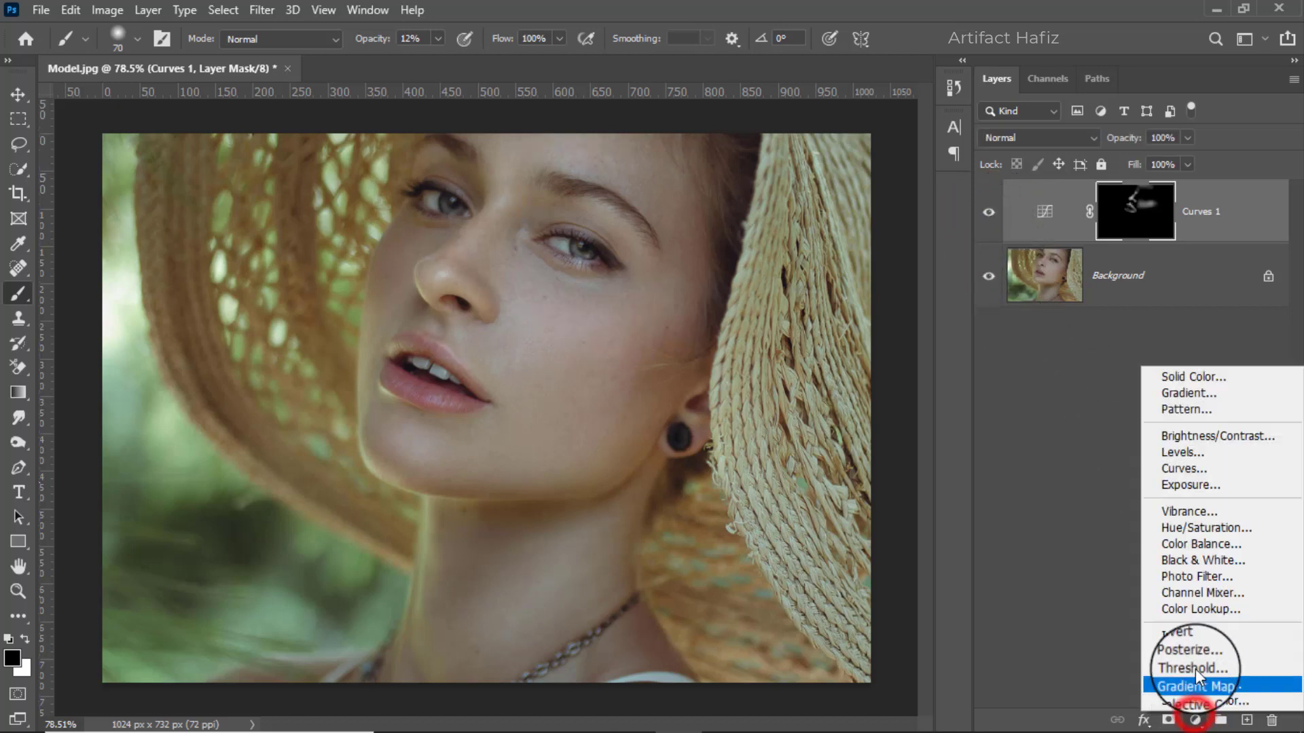
left_click(1183, 469)
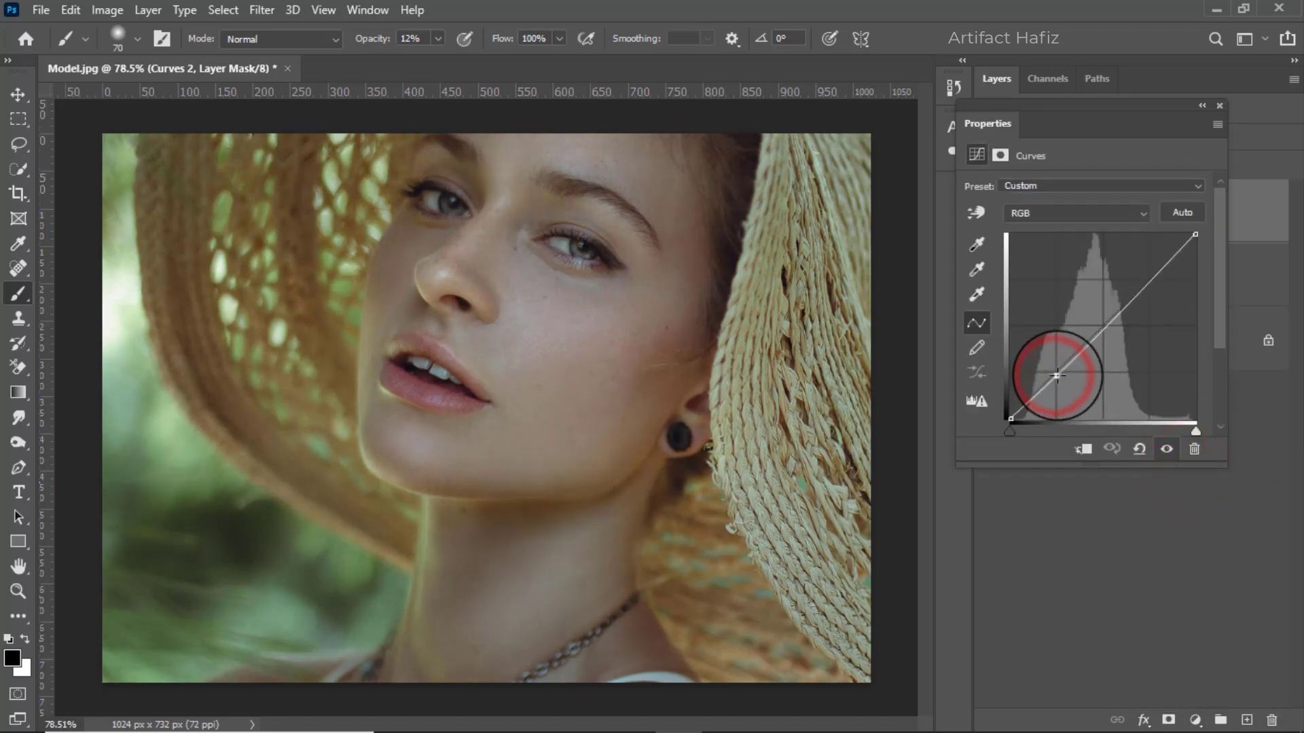
left_click(1057, 375)
left_click(1141, 274)
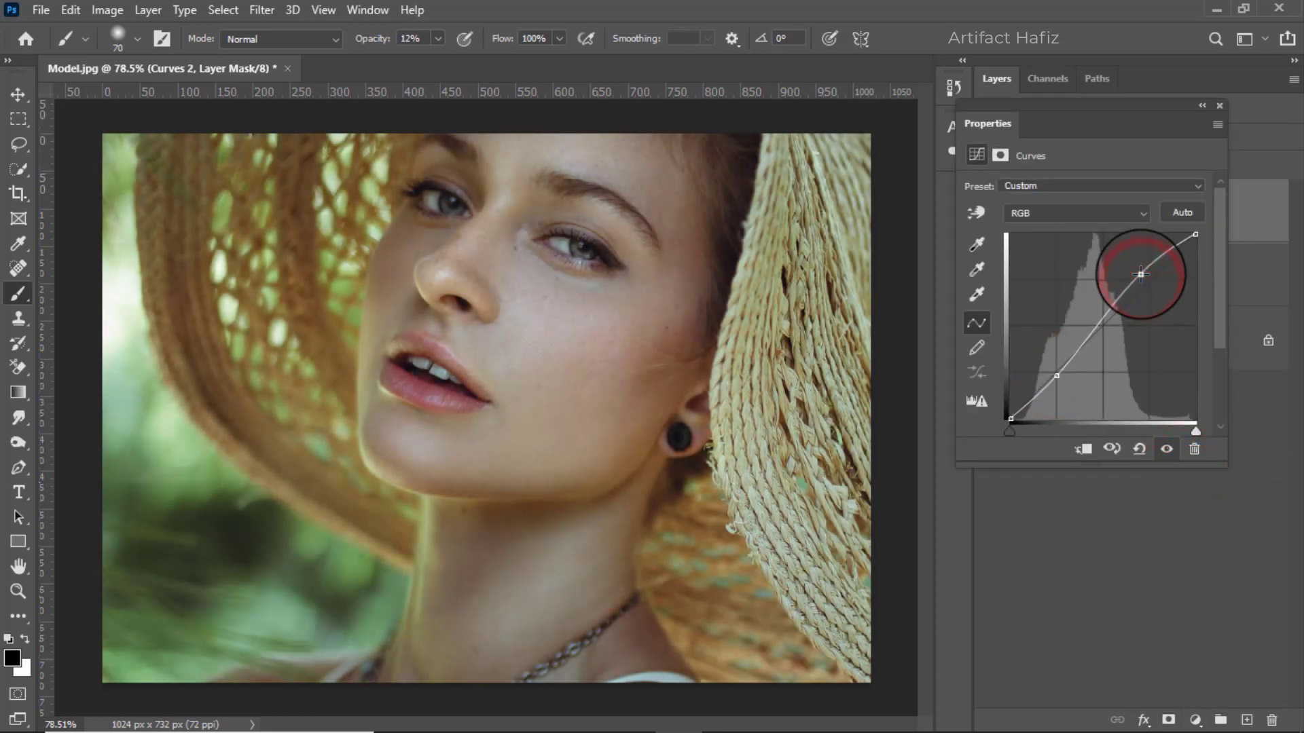
left_click_drag(1141, 274, 1140, 284)
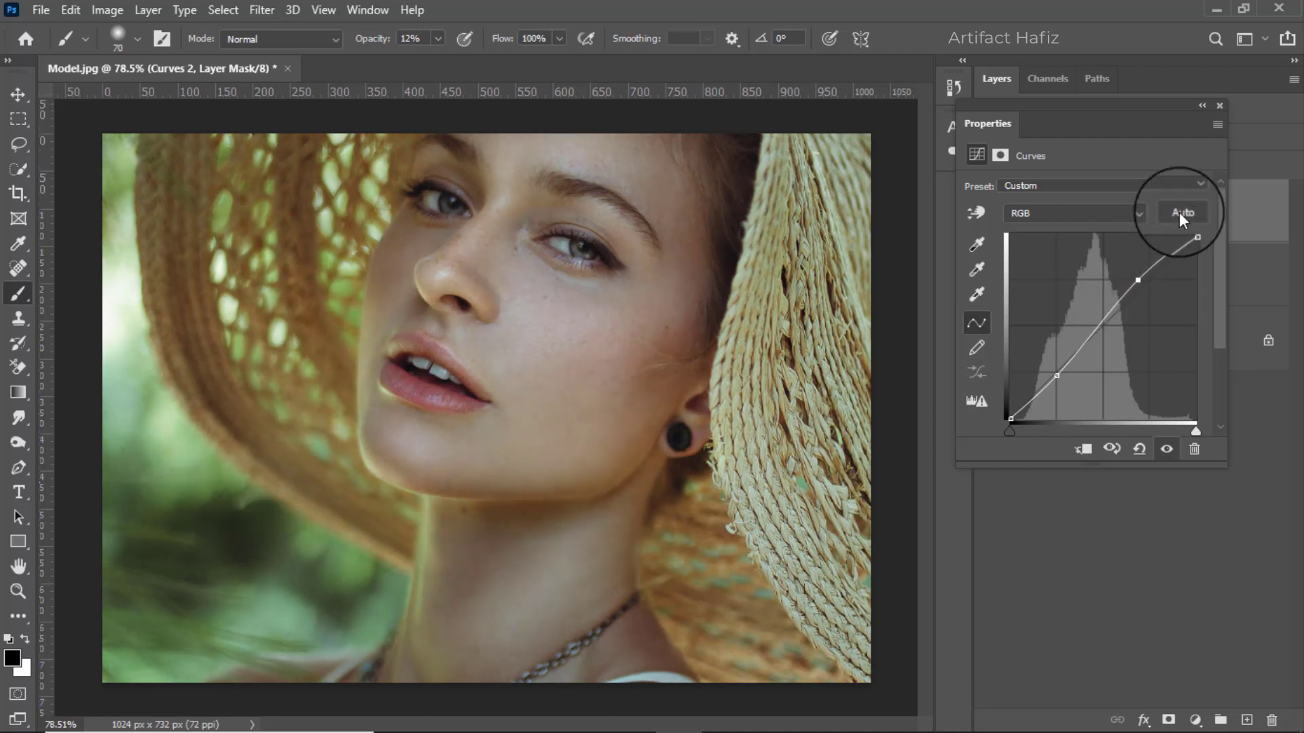
left_click(1220, 106)
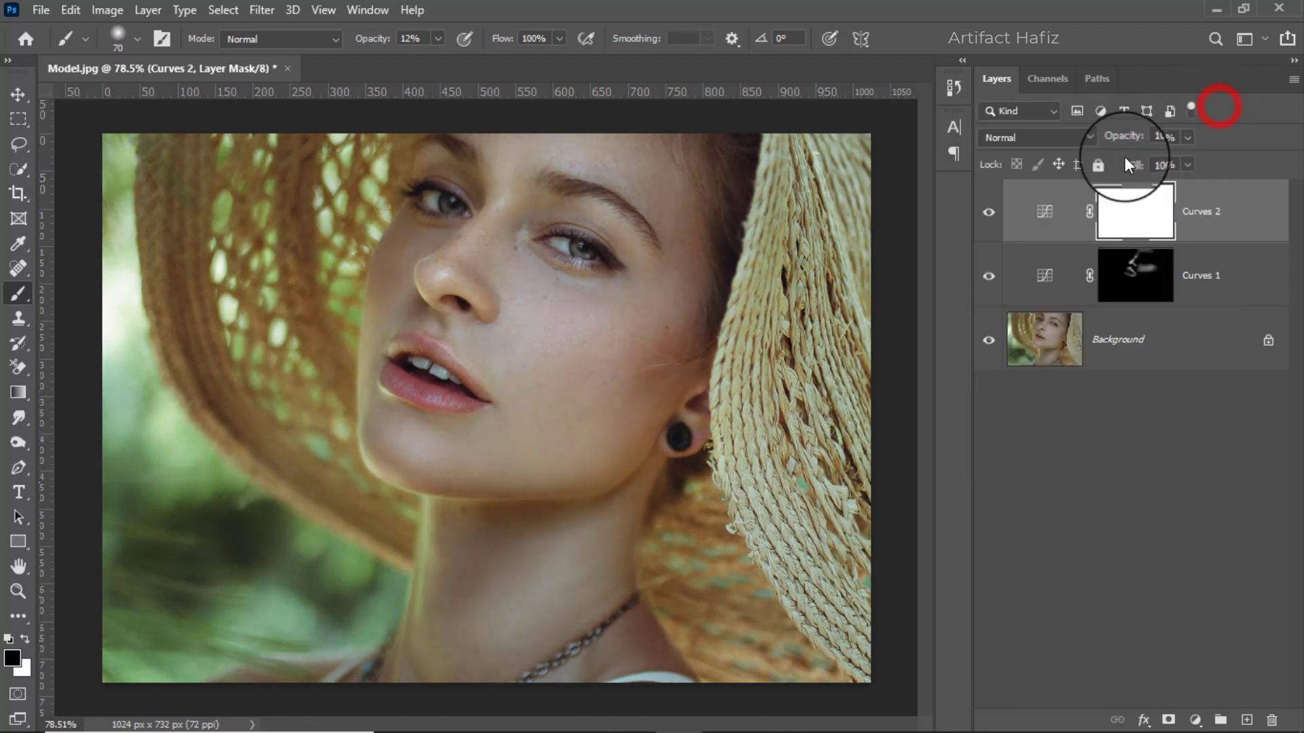
left_click(988, 215)
left_click(989, 215)
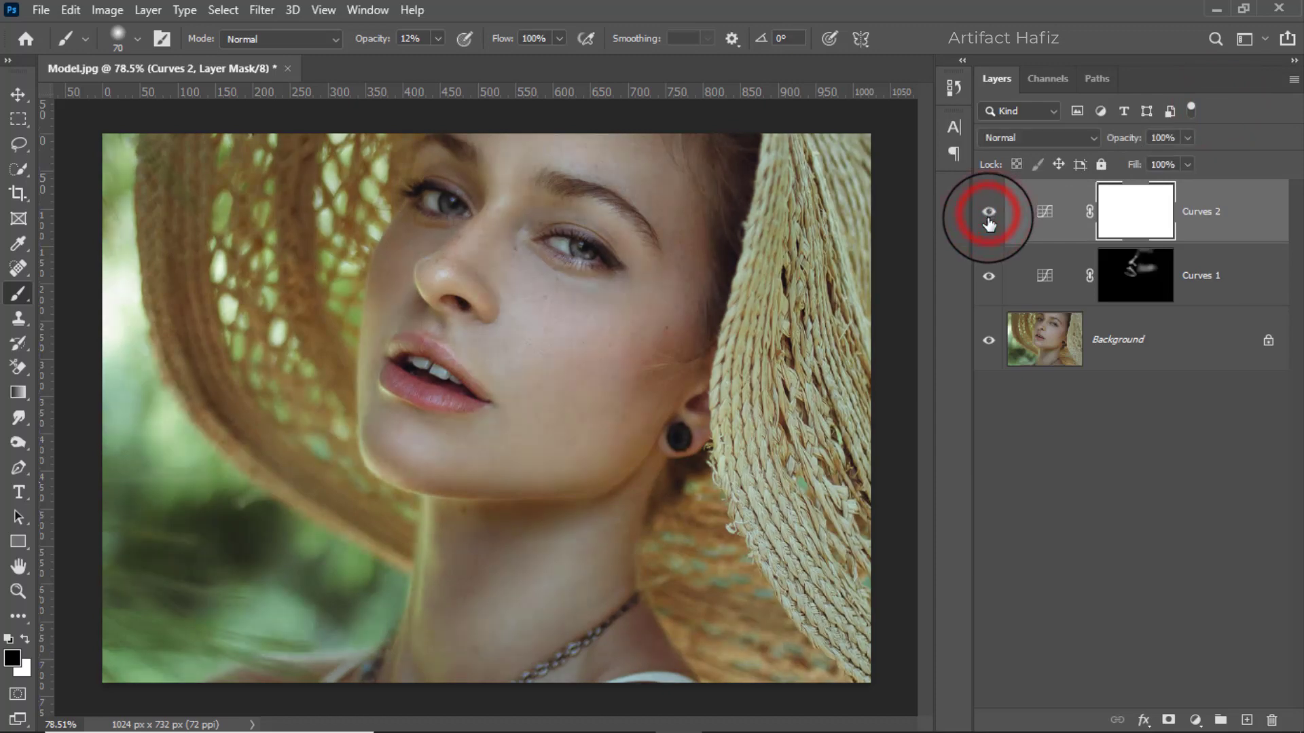
Invert the Curves 2 layer mask to hide the adjustment.
left_click(1138, 213)
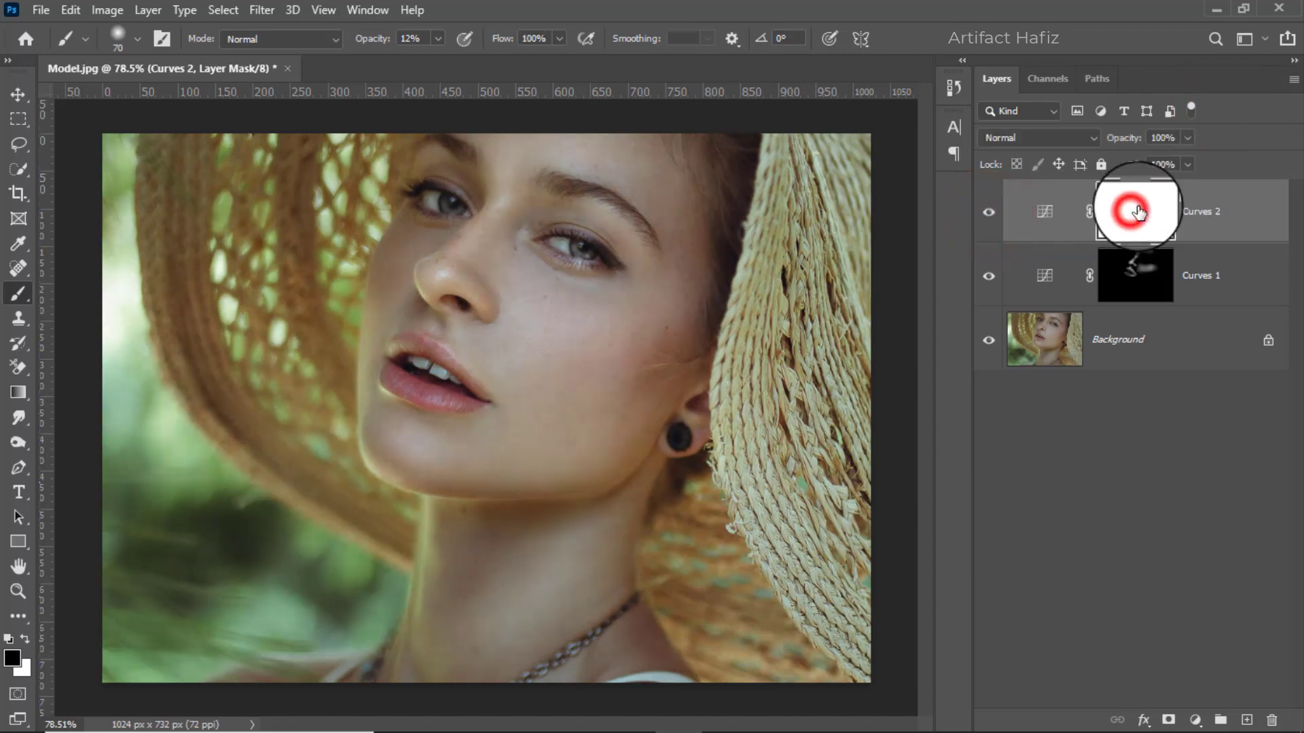
left_click(106, 10)
mouse_move(247, 59)
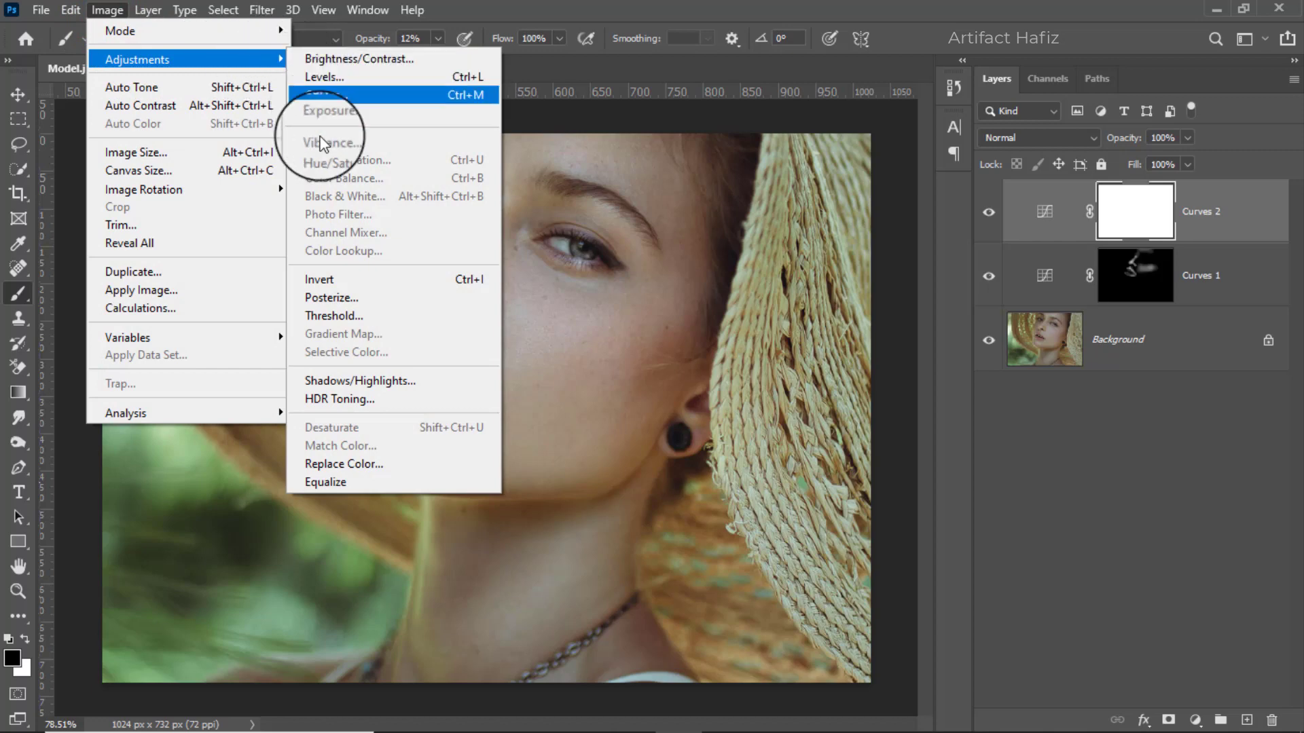
left_click(332, 275)
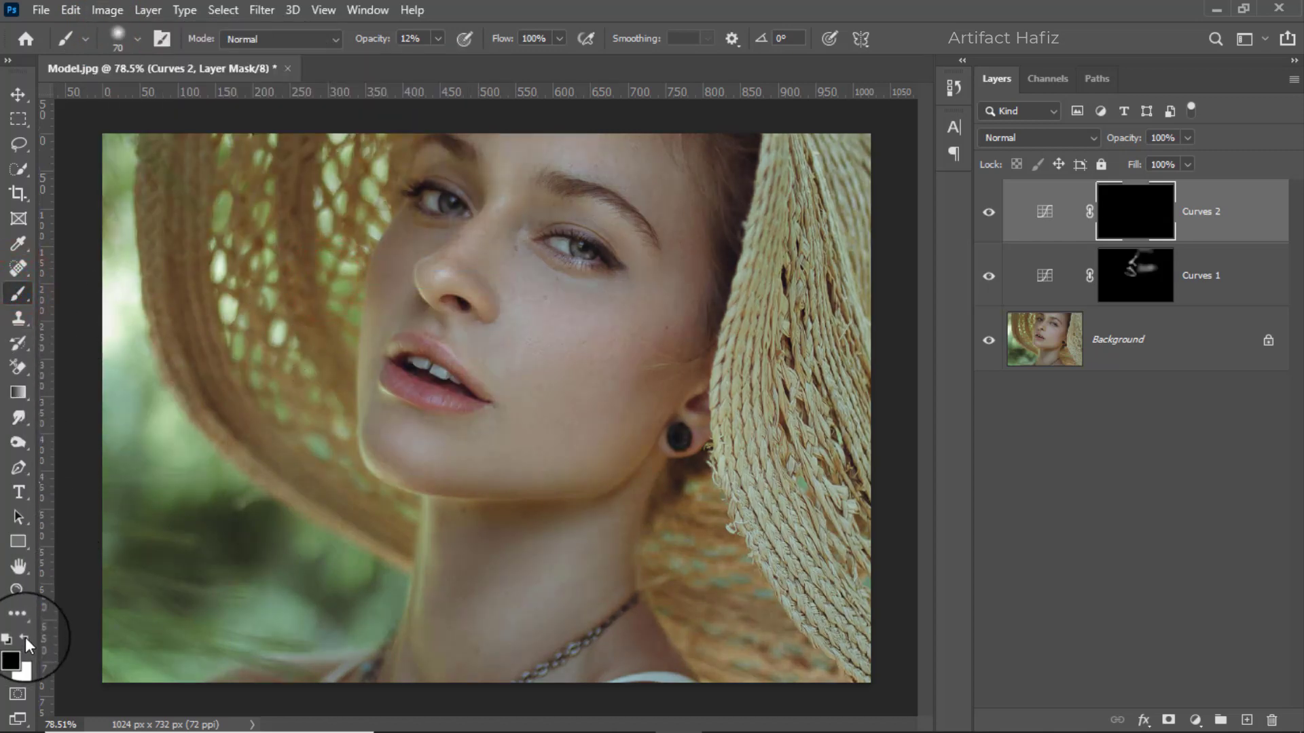
Paint the Curves 2 adjustment onto the forehead, nose, mouth area and cheek with a 175 px white brush at 100% opacity.
left_click(431, 38)
left_click_drag(434, 59, 523, 62)
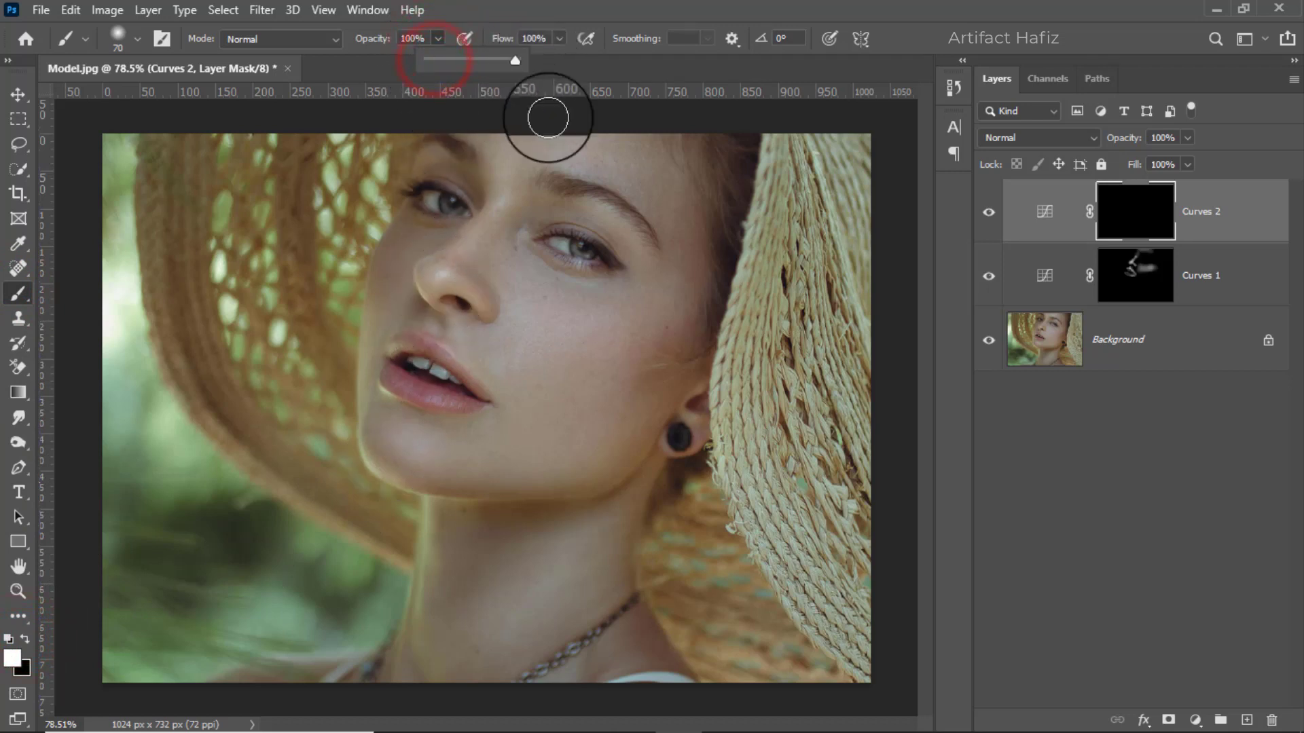
key("bracketright")
key("bracketright")
key("bracketright")
key("bracketright")
key("bracketright")
key("bracketright")
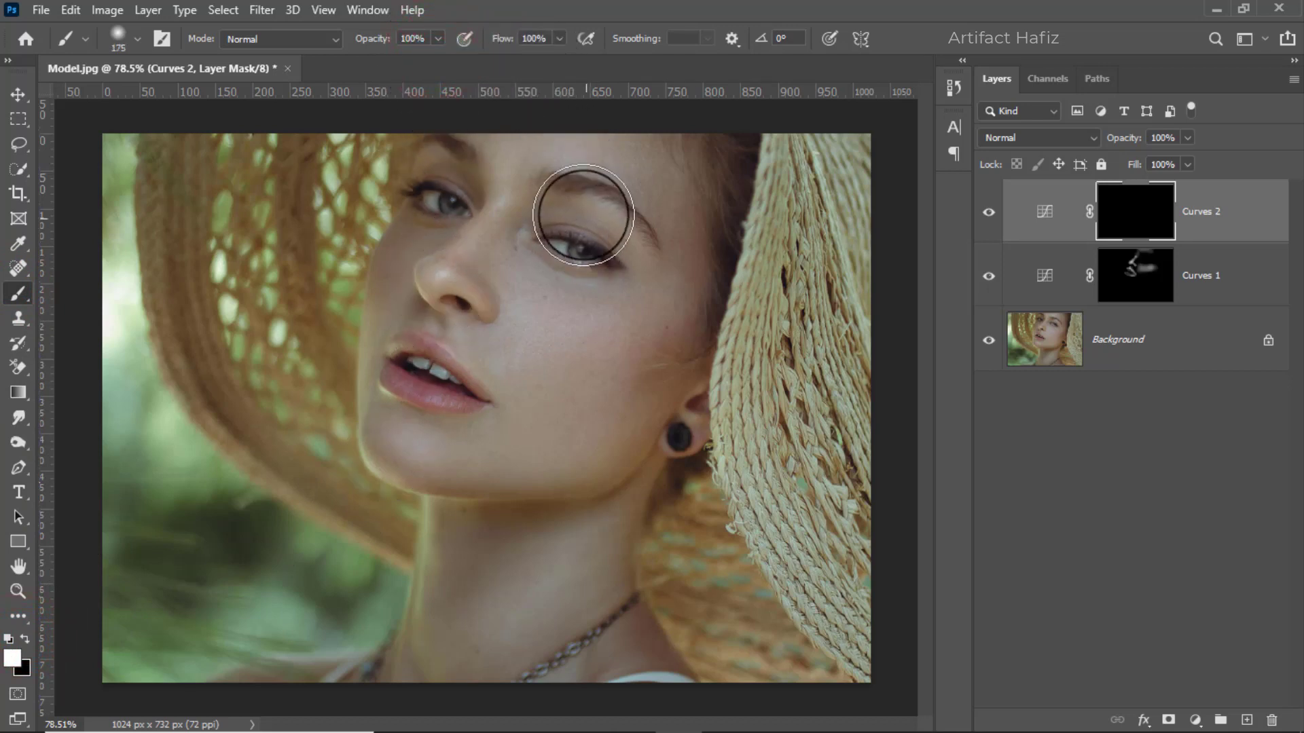
left_click_drag(544, 160, 451, 301)
mouse_move(457, 201)
left_mouse_down()
mouse_move(414, 322)
mouse_move(429, 368)
left_mouse_up()
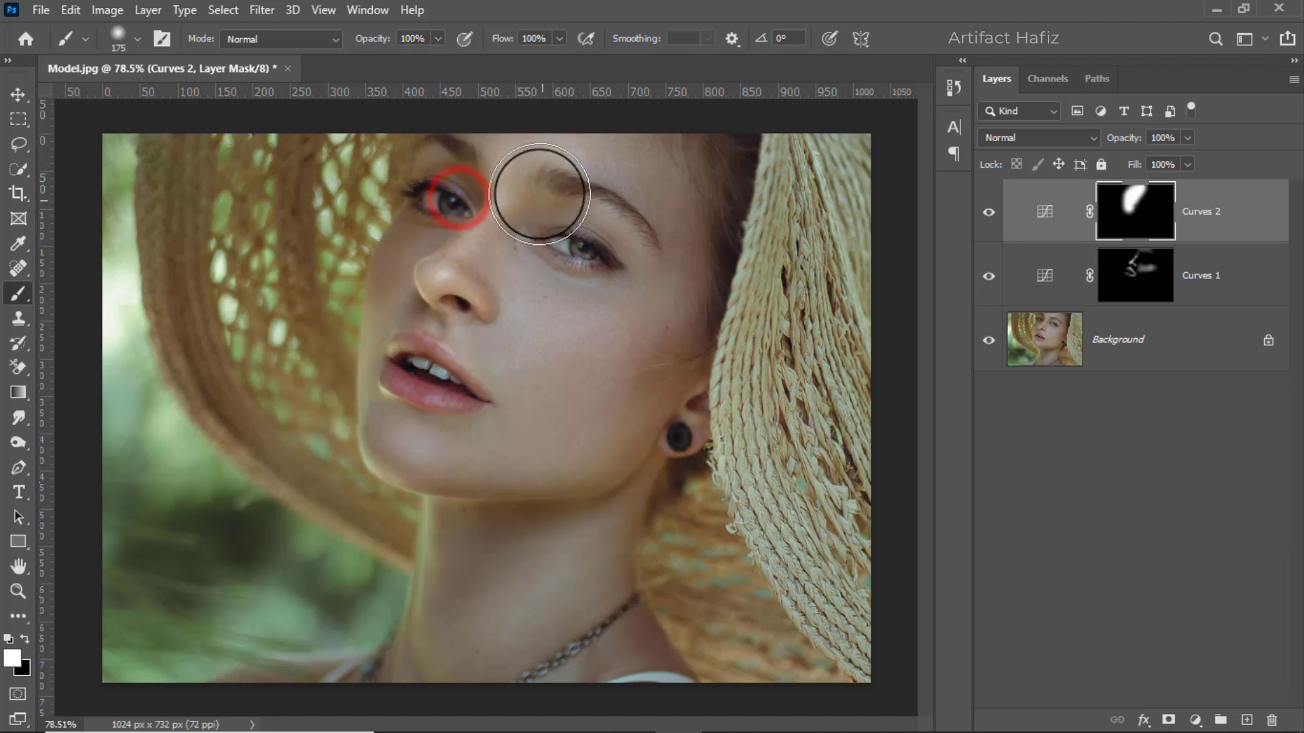
mouse_move(571, 172)
left_mouse_down()
mouse_move(598, 332)
mouse_move(485, 398)
left_mouse_up()
mouse_move(500, 312)
left_mouse_down()
mouse_move(503, 238)
mouse_move(414, 416)
mouse_move(416, 291)
mouse_move(412, 421)
mouse_move(650, 364)
mouse_move(594, 326)
left_mouse_up()
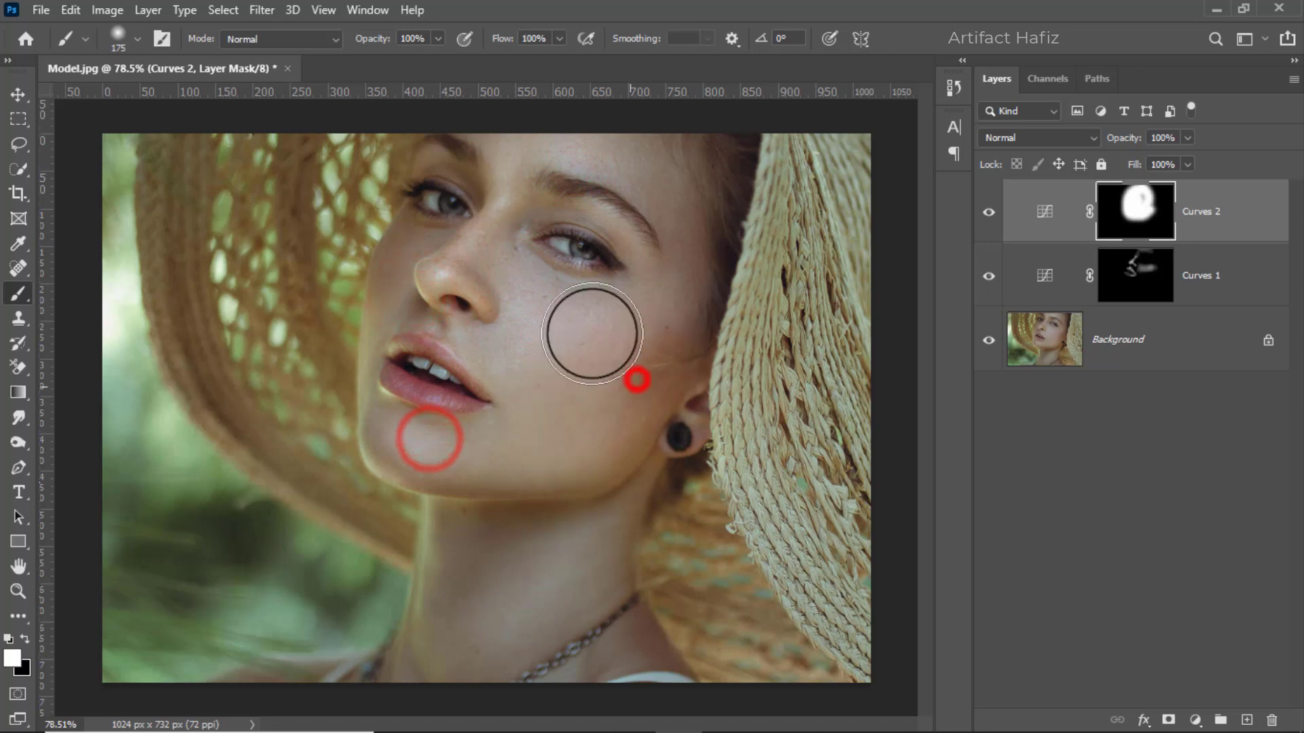
Fill in the rest of the face on the Curves 2 mask with white, covering the temple, eyes, chin and jaw.
left_click_drag(655, 215, 614, 271)
mouse_move(550, 153)
left_mouse_down()
mouse_move(466, 328)
mouse_move(458, 190)
mouse_move(443, 320)
left_mouse_up()
left_click_drag(461, 186, 575, 307)
left_click_drag(546, 186, 490, 312)
left_click_drag(472, 343, 441, 426)
mouse_move(432, 437)
left_mouse_down()
mouse_move(425, 448)
mouse_move(536, 468)
mouse_move(611, 437)
left_mouse_up()
mouse_move(609, 437)
left_mouse_down()
mouse_move(405, 457)
mouse_move(417, 413)
mouse_move(381, 366)
left_mouse_up()
mouse_move(380, 364)
left_mouse_down()
mouse_move(391, 440)
mouse_move(405, 212)
mouse_move(396, 275)
left_mouse_up()
mouse_move(422, 201)
left_mouse_down()
mouse_move(428, 166)
mouse_move(476, 182)
left_mouse_up()
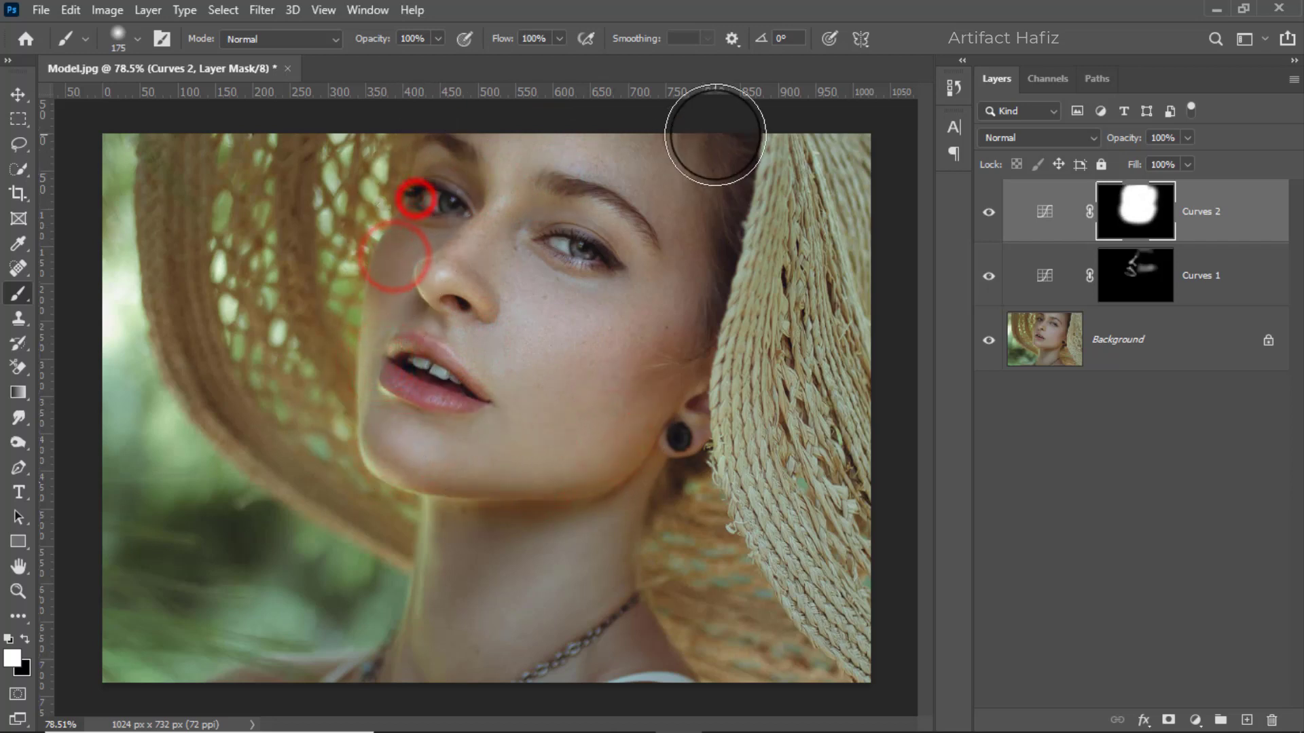
left_click_drag(636, 160, 615, 221)
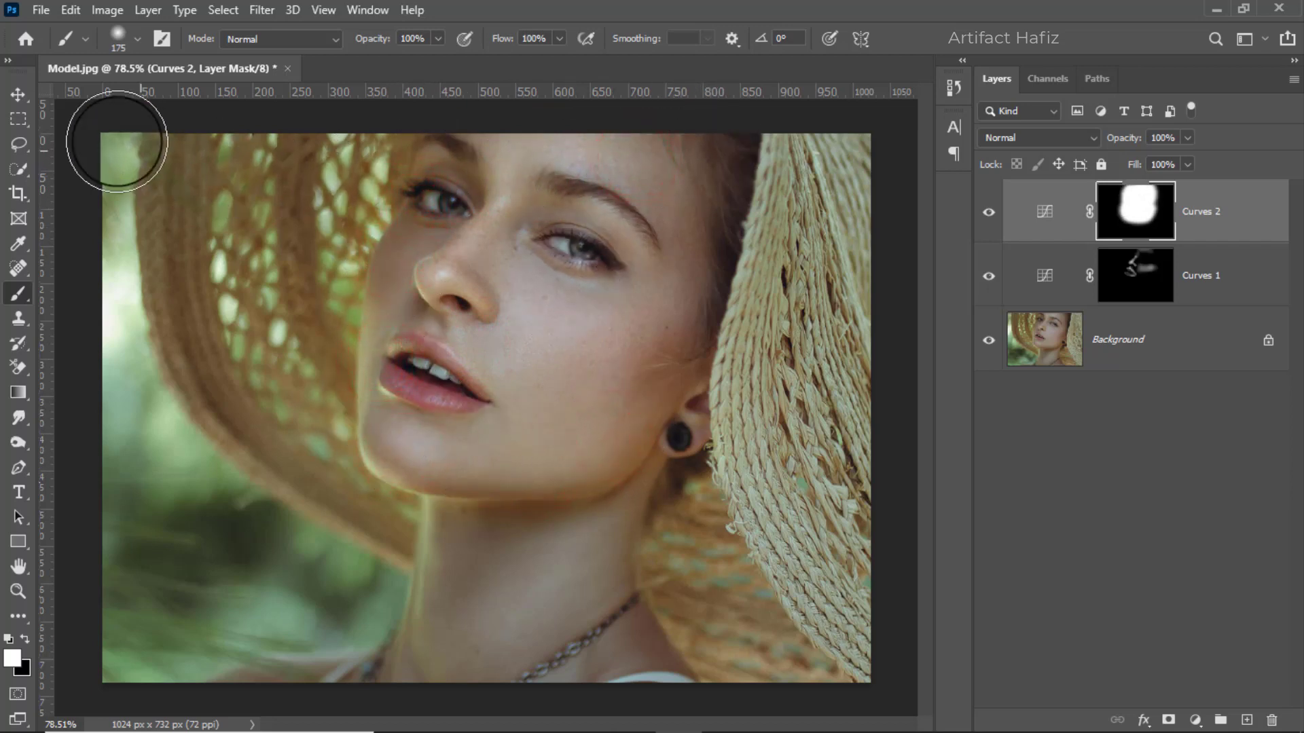
Compare the portrait with and without the Curves 2 layer by toggling its visibility.
left_click(19, 97)
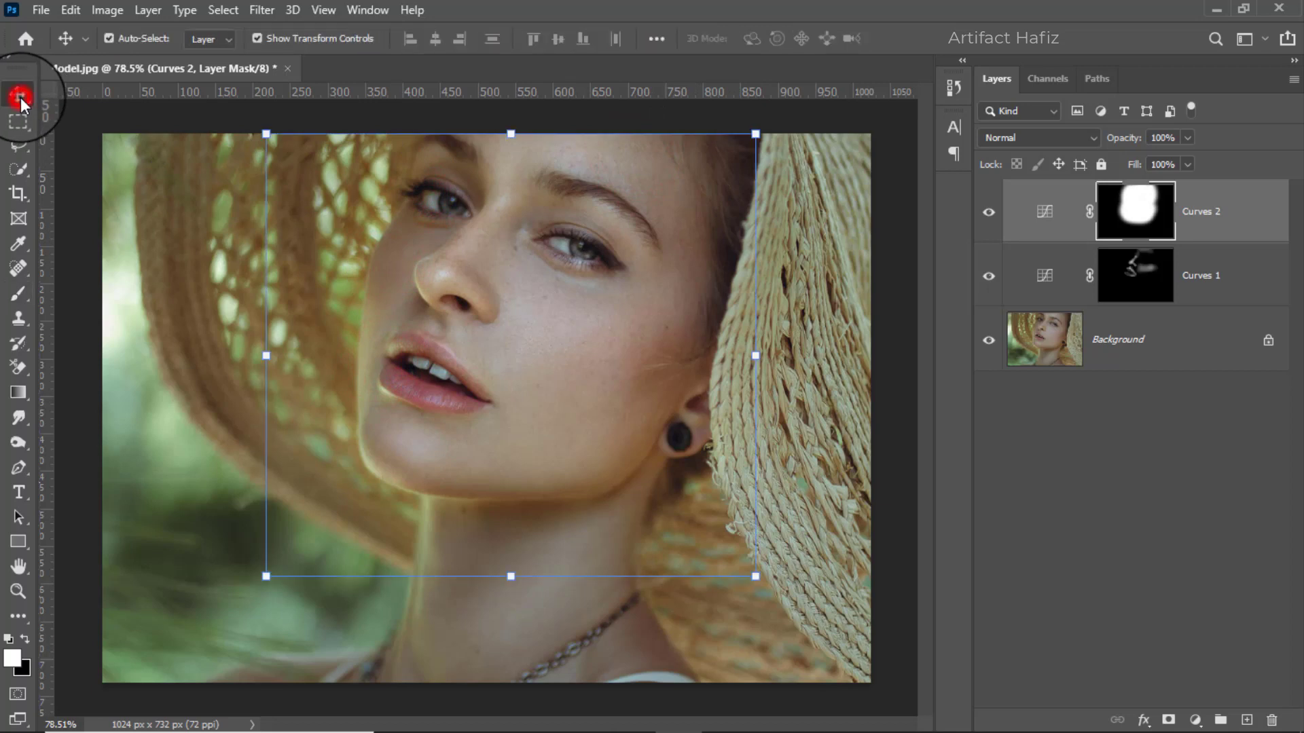
left_click(990, 212)
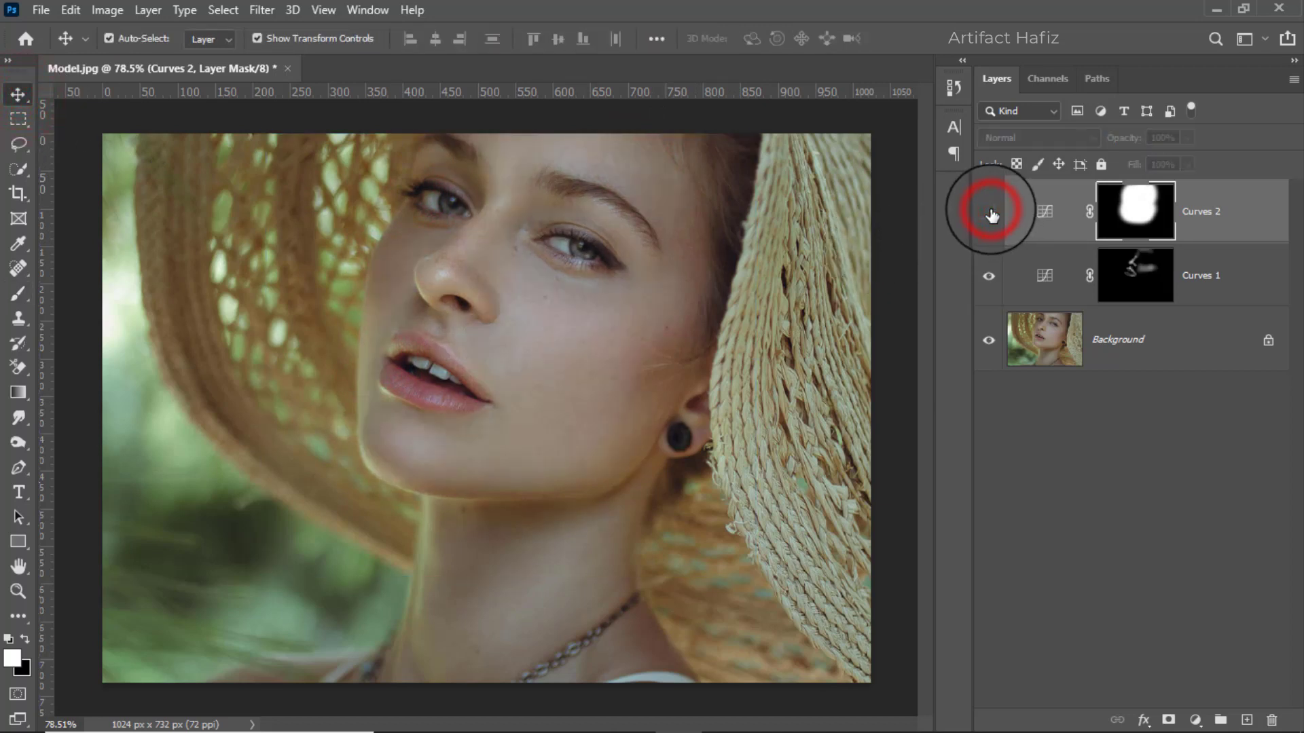
left_click(991, 212)
left_click(990, 212)
left_click(990, 212)
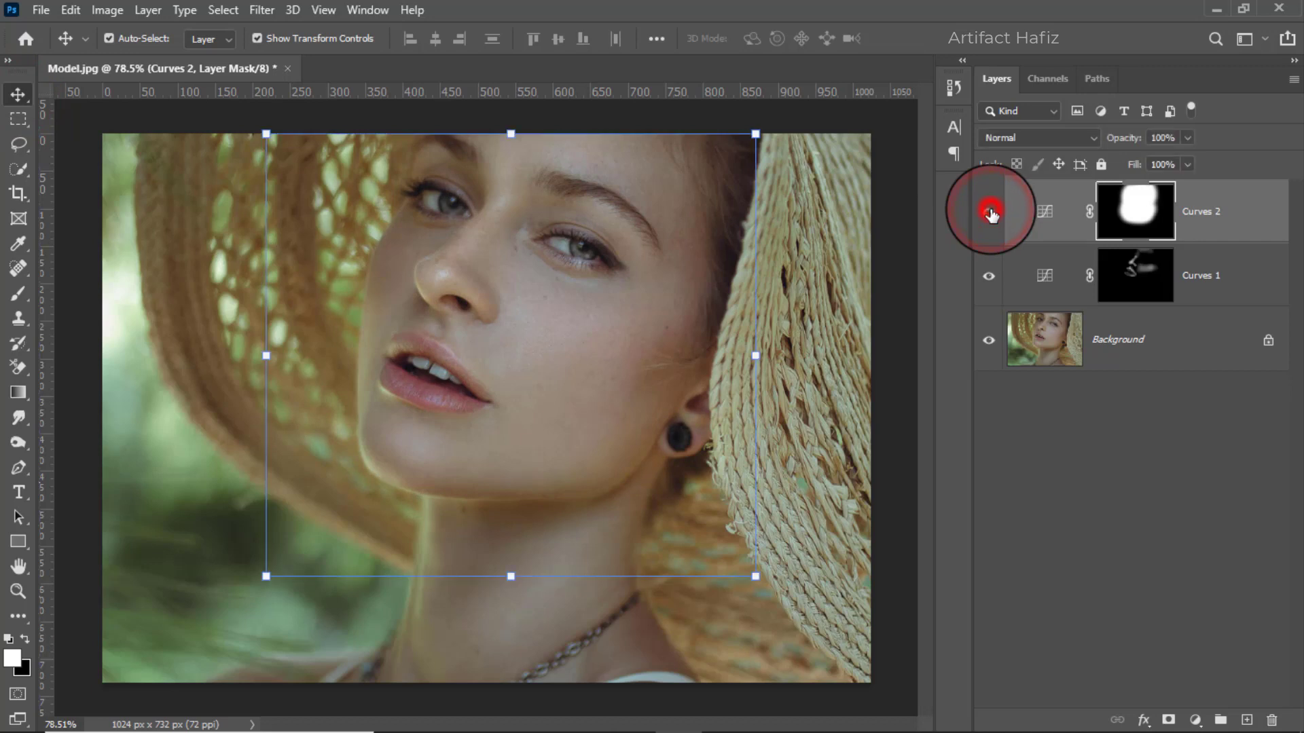
left_click(990, 212)
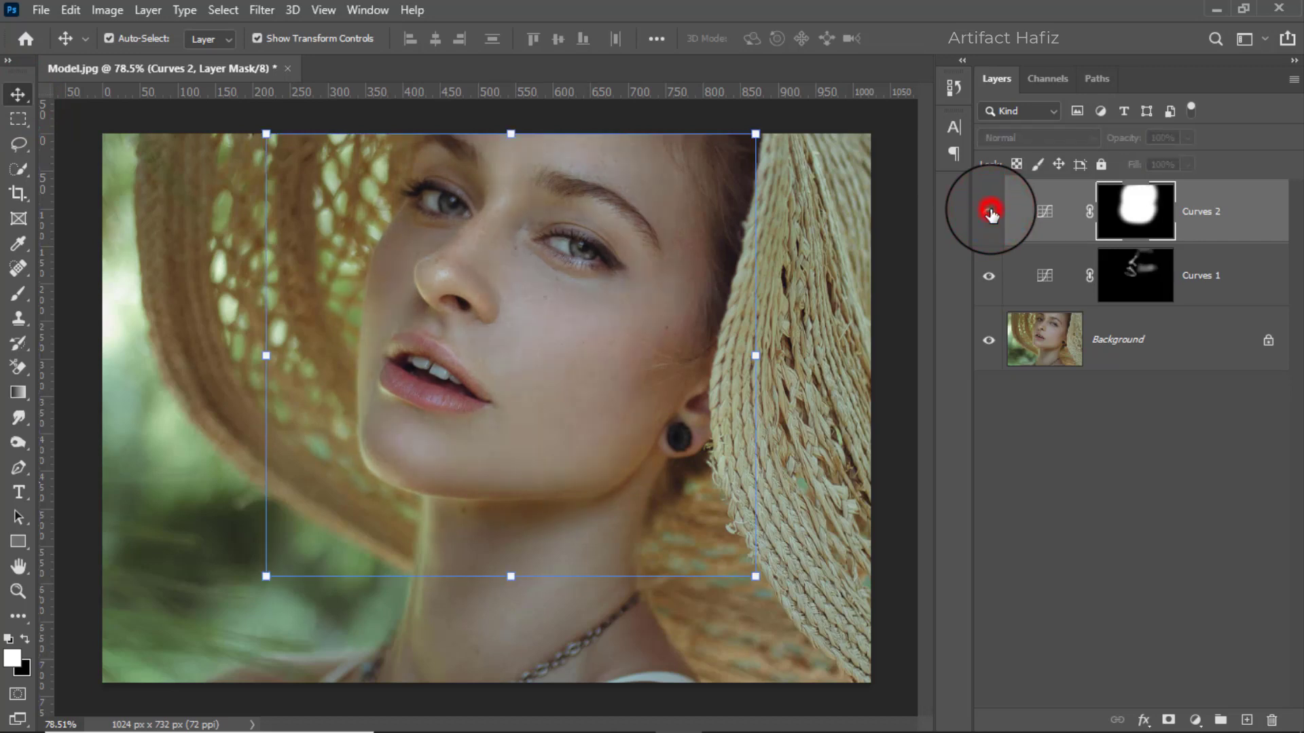
left_click(991, 213)
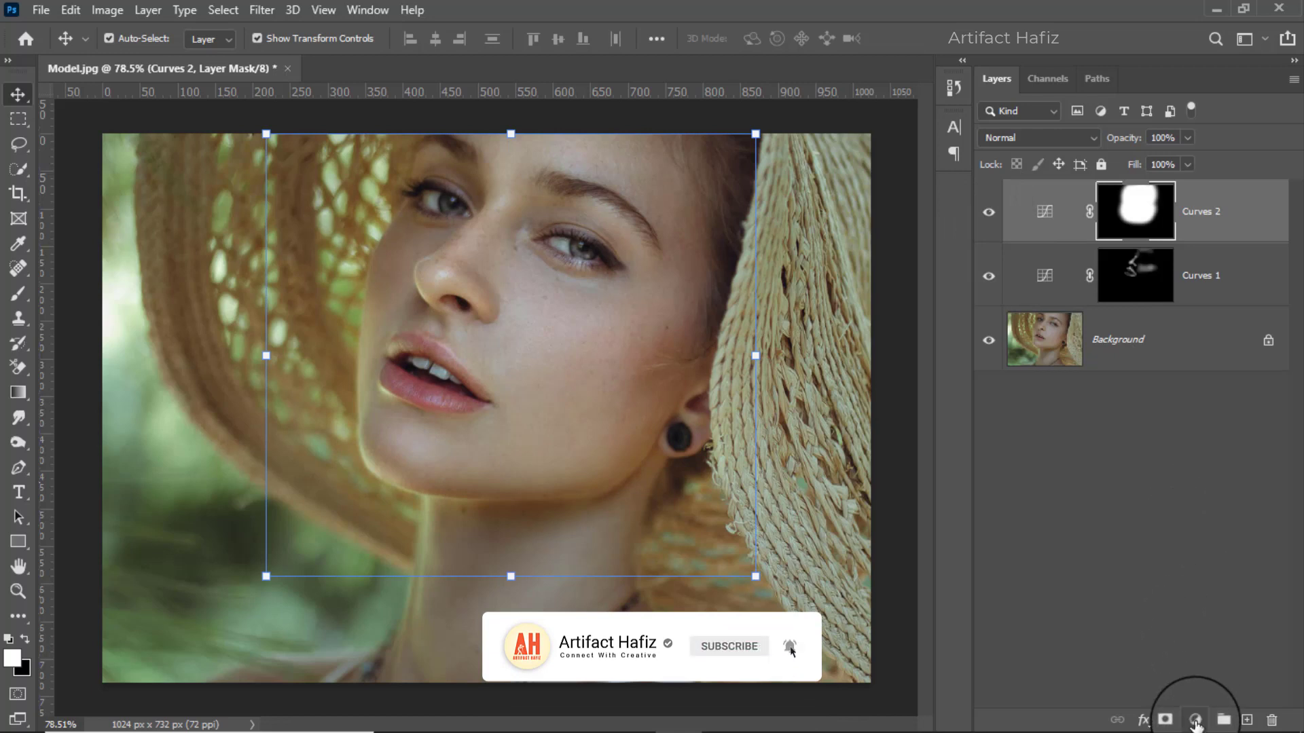
Add a Color Lookup adjustment layer using the Crisp_Warm.look 3D LUT.
left_click(1196, 723)
left_click(1193, 619)
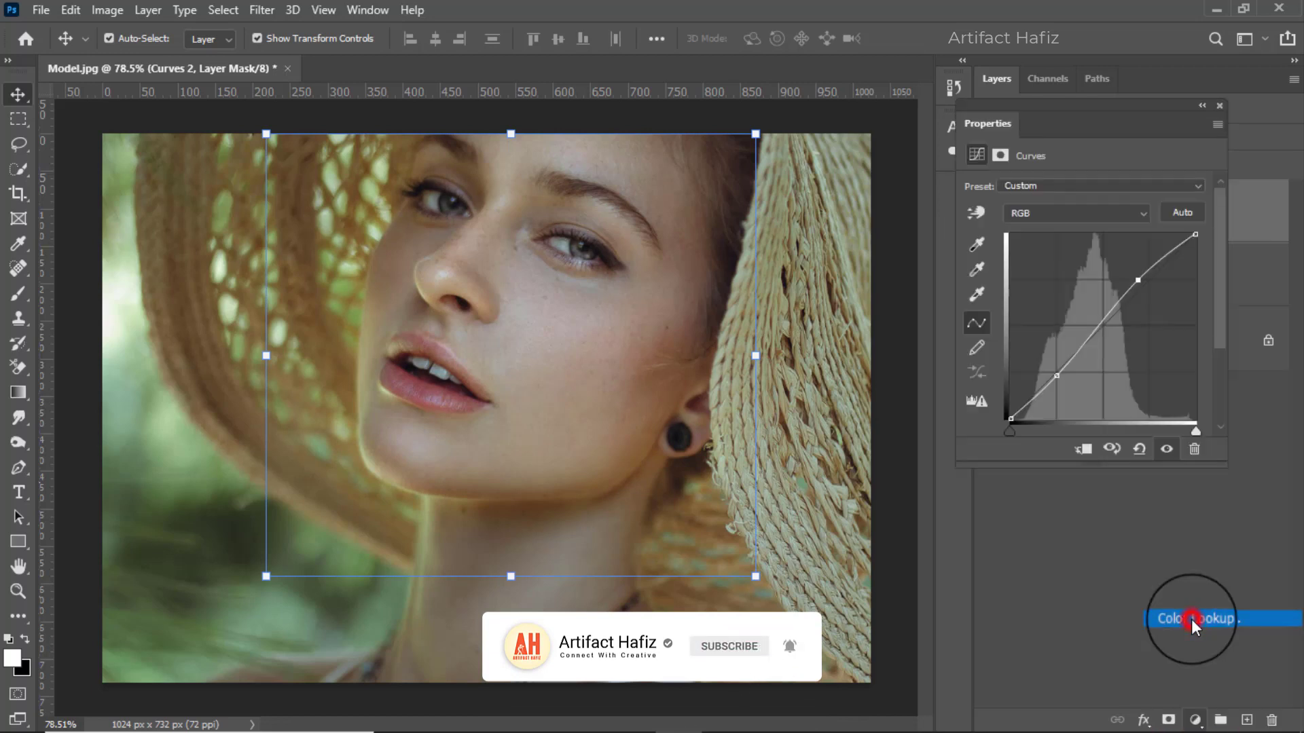
left_click(1085, 191)
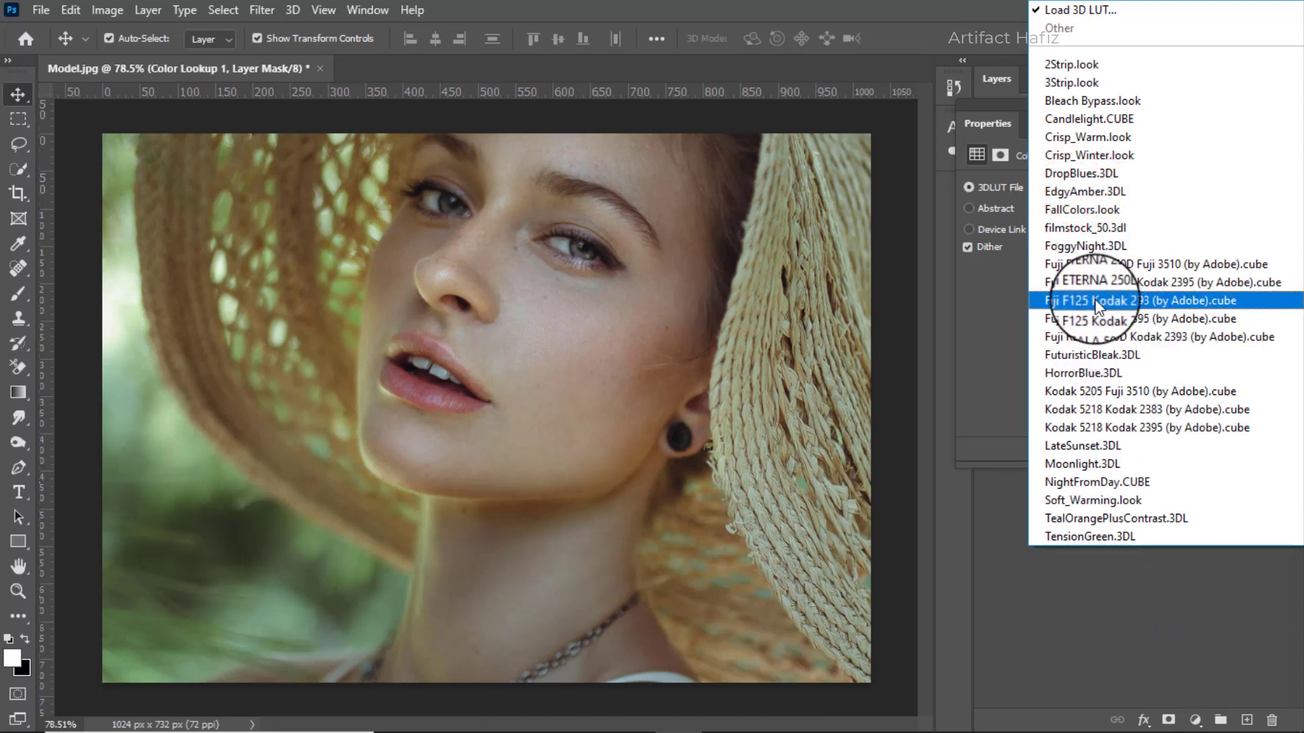
left_click(1083, 138)
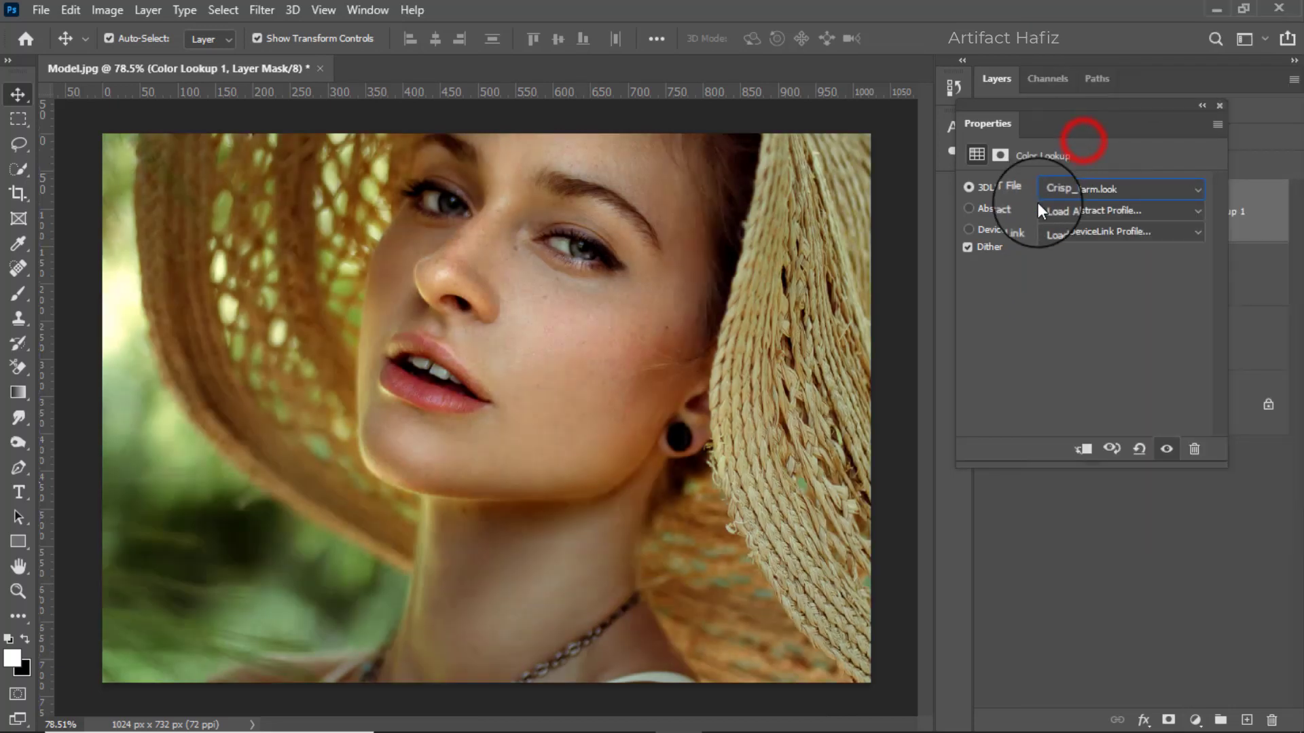
left_click(1219, 105)
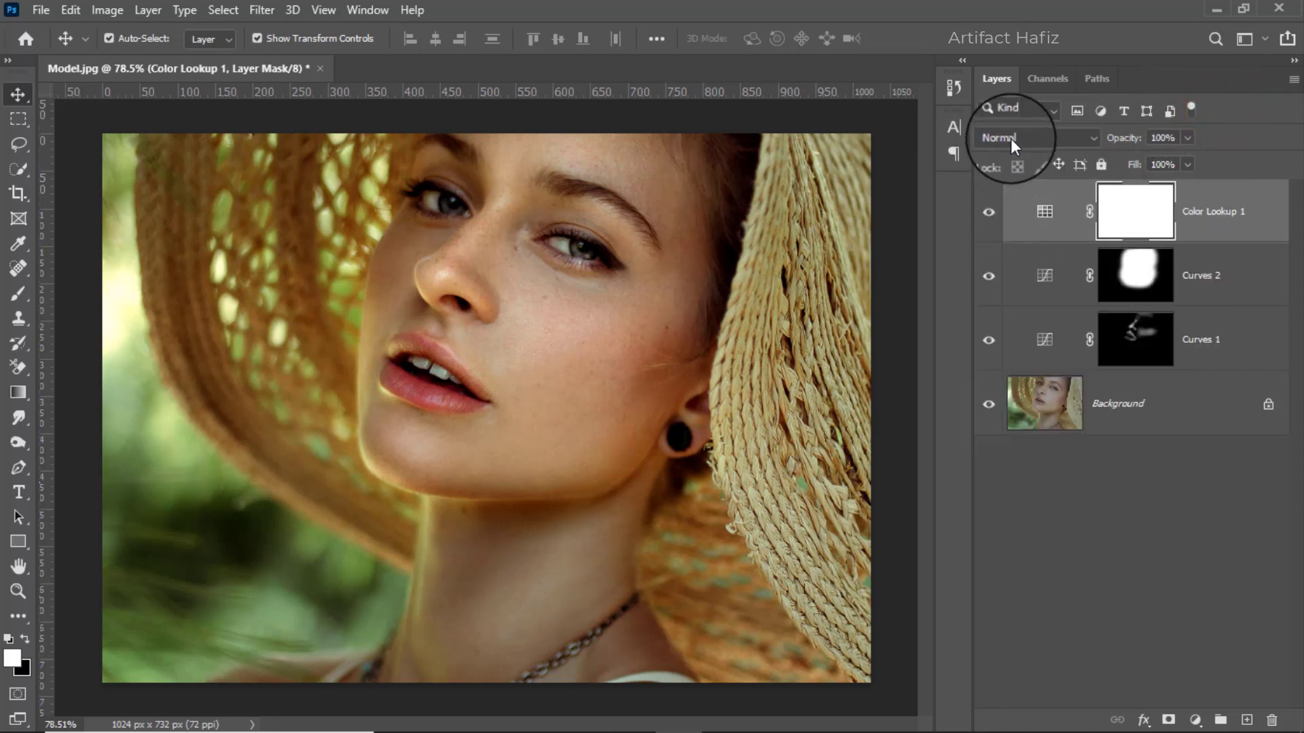
Compare the portrait with and without the Color Lookup 1 layer by toggling its visibility.
left_click(989, 213)
left_click(988, 213)
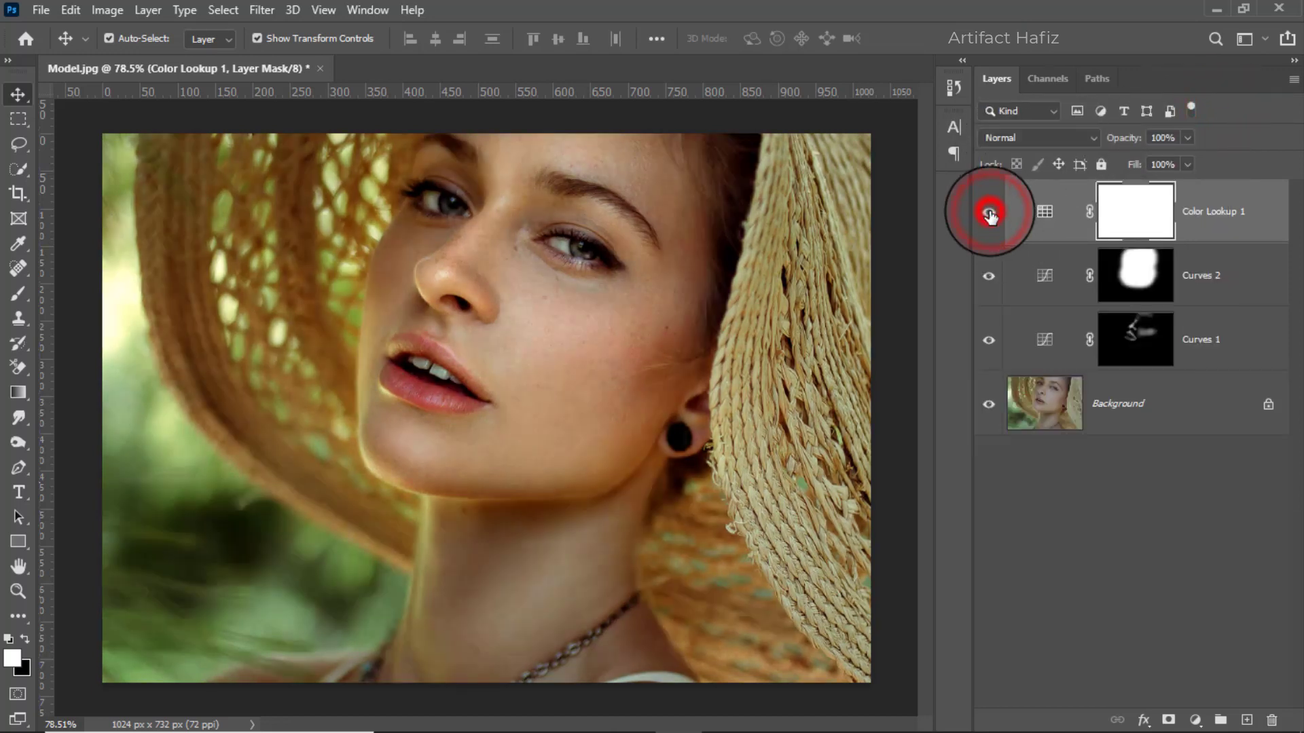
left_click(990, 214)
left_click(989, 214)
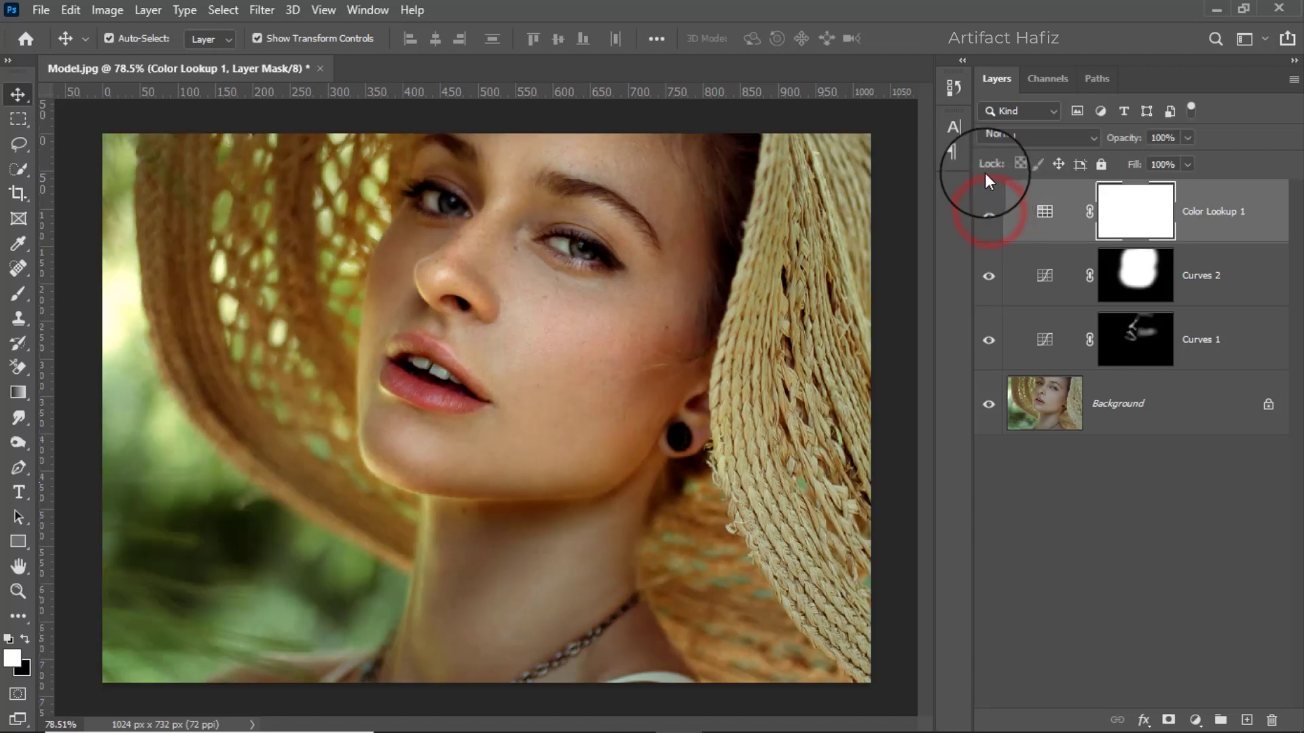
Set the Color Lookup 1 layer's blend mode to Luminosity and check its effect on the portrait.
left_click(999, 140)
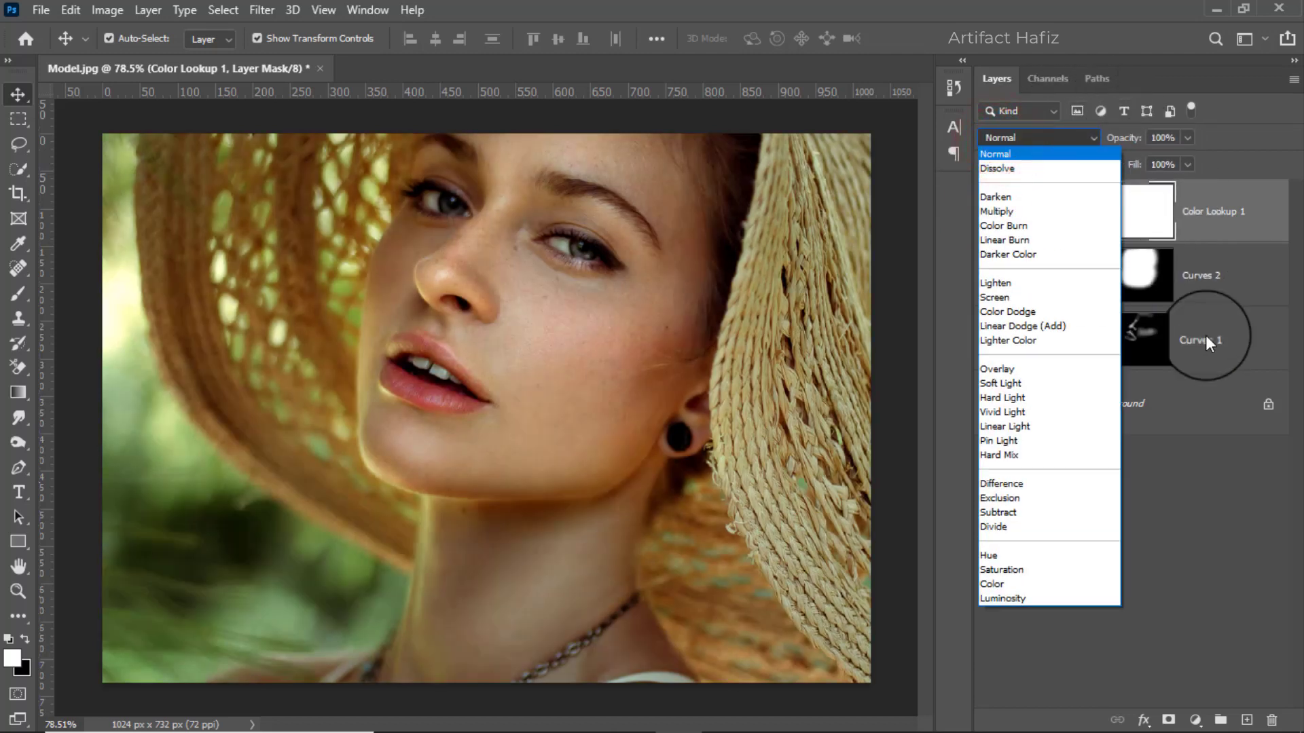
left_click(1017, 601)
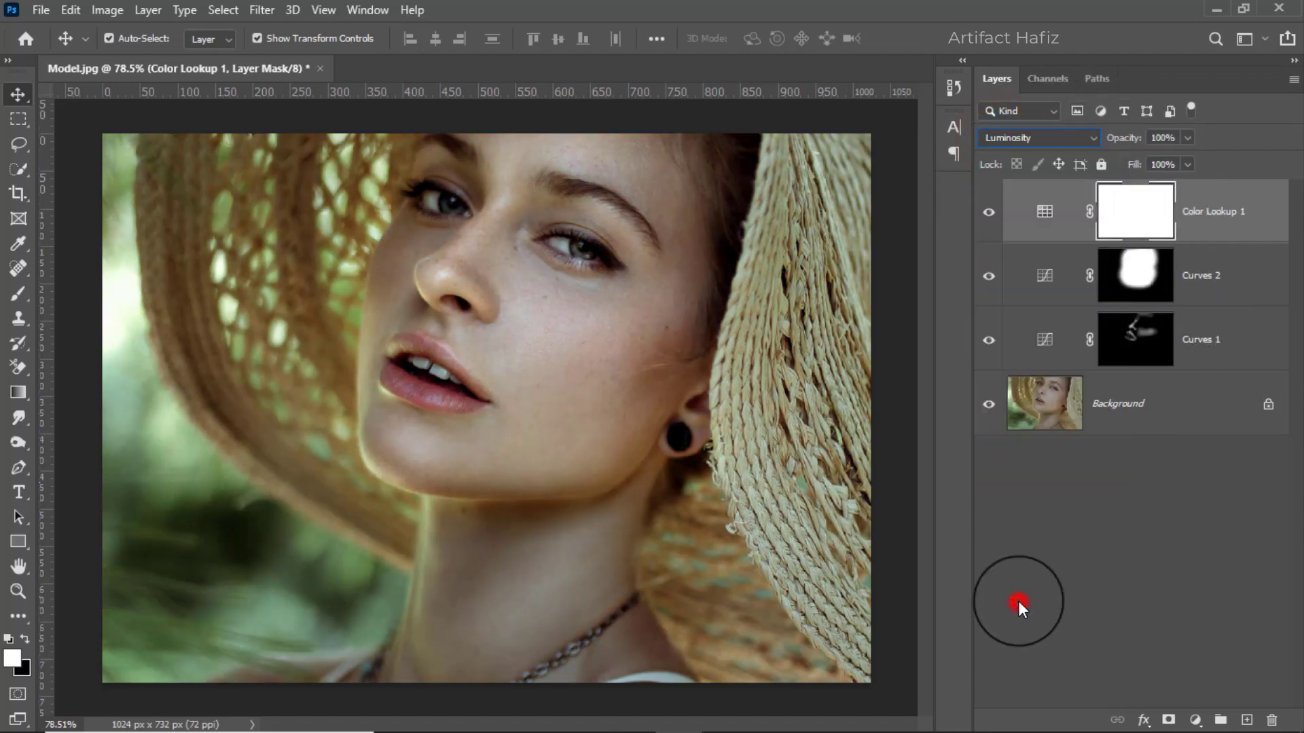
left_click(988, 212)
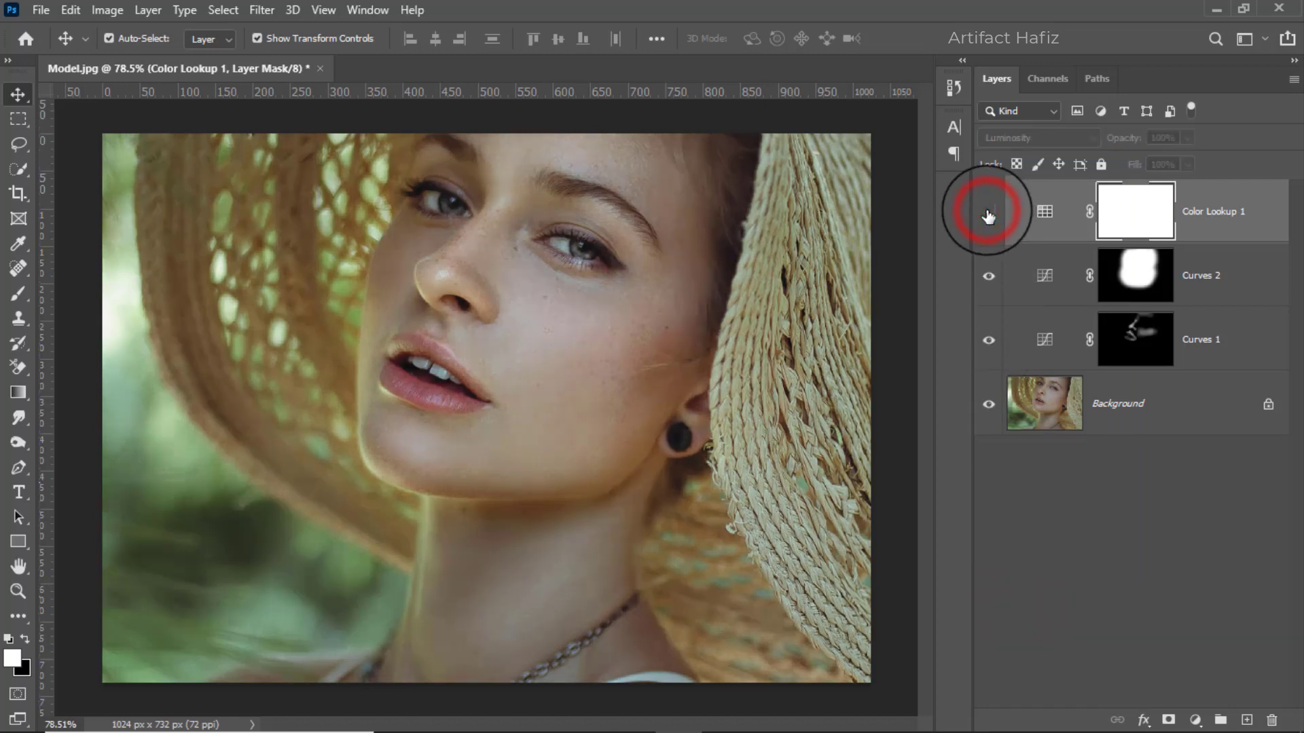
left_click(988, 213)
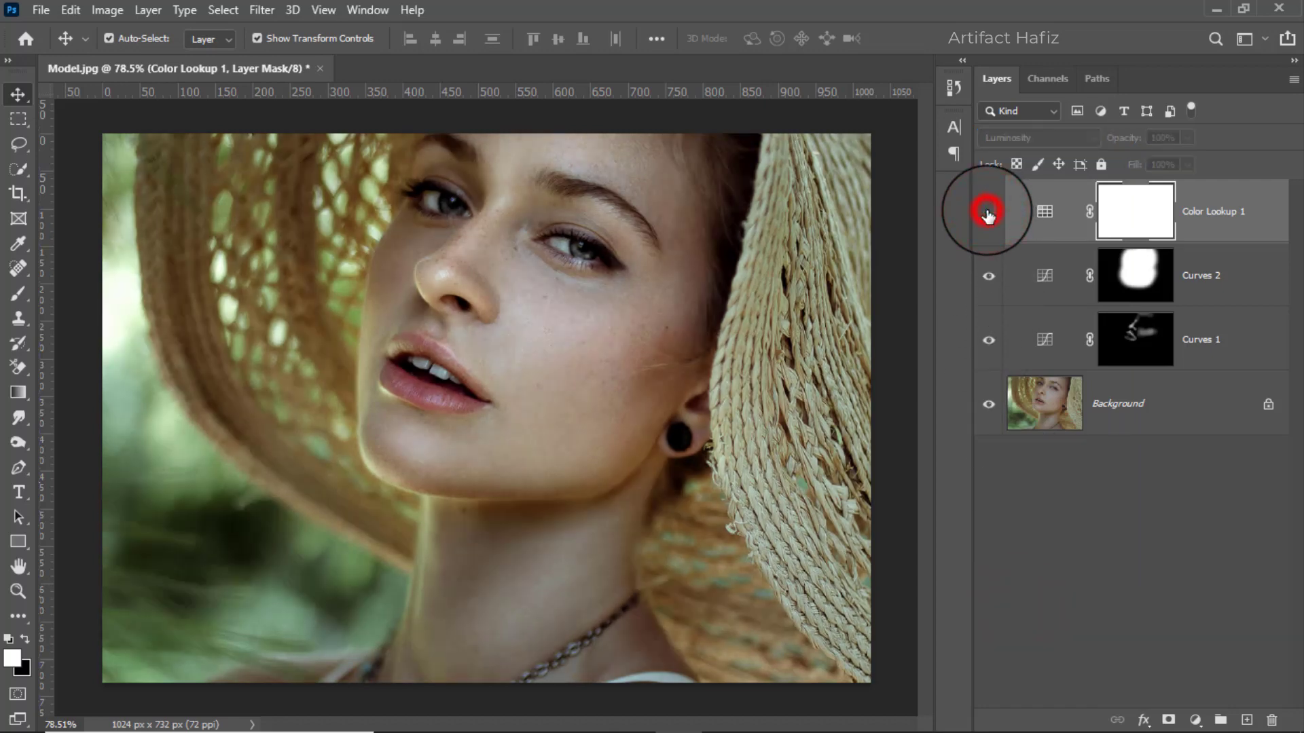
left_click(988, 212)
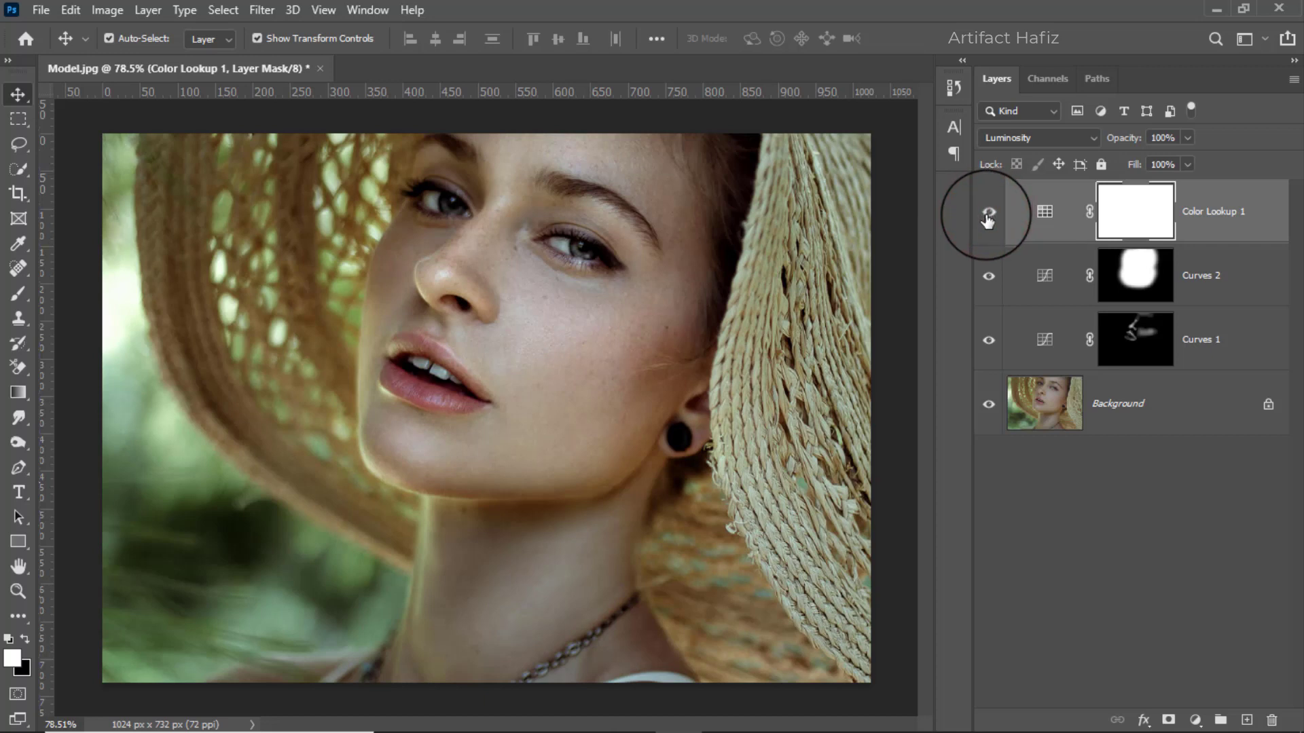
Lower the Color Lookup 1 layer's opacity to 12%.
left_click(1205, 199)
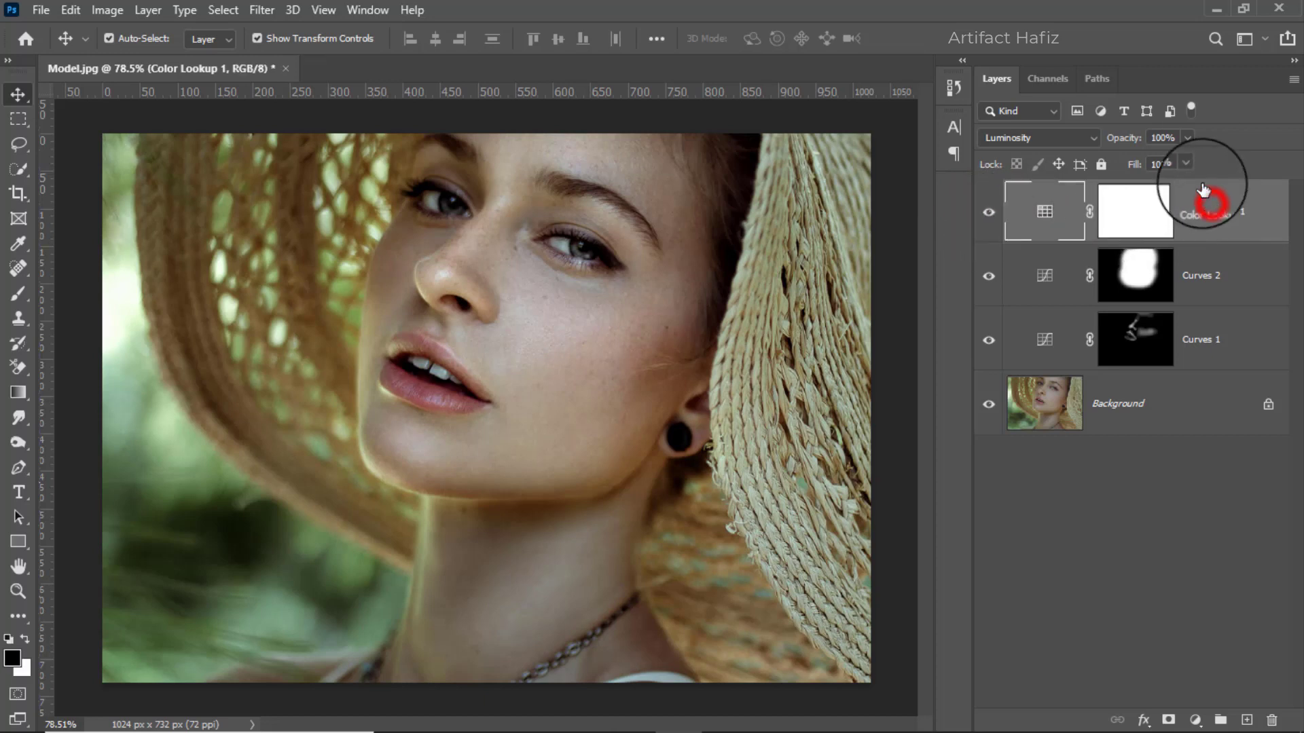
left_click(1188, 136)
left_click_drag(1188, 161, 1111, 173)
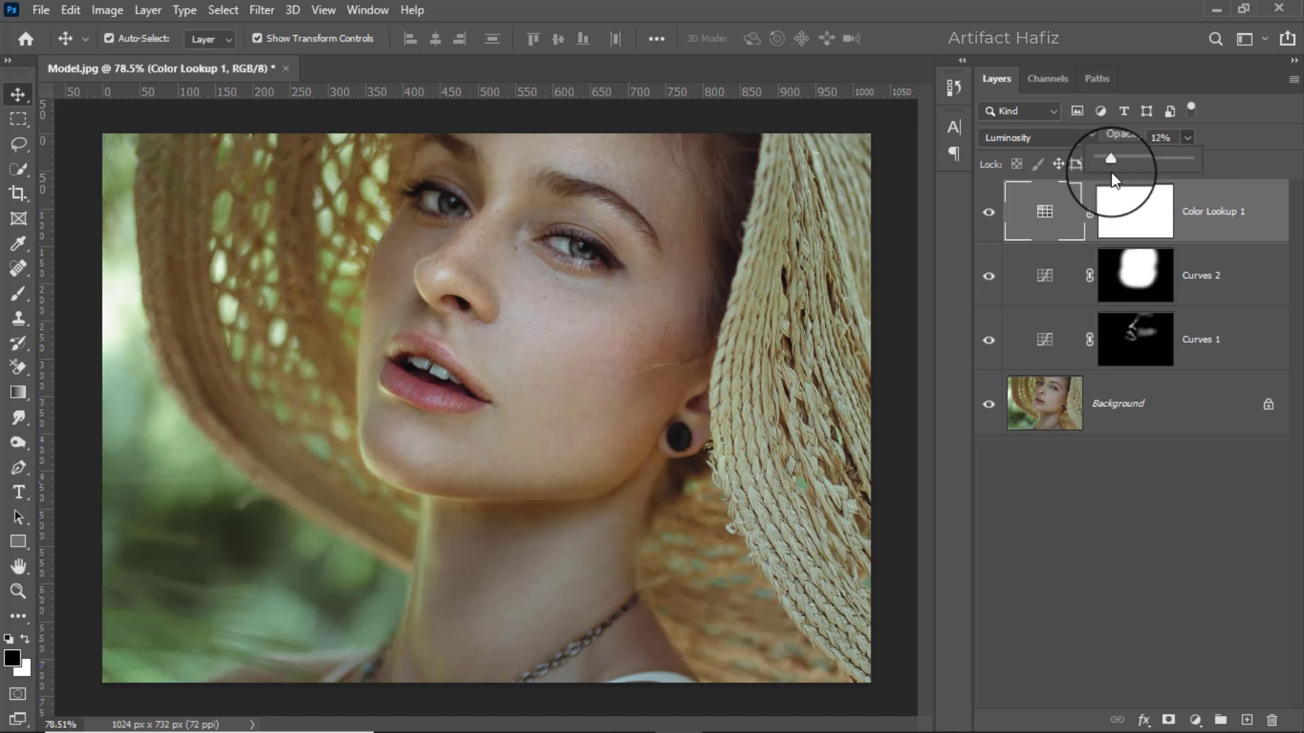
Add a Levels adjustment layer above Color Lookup 1 with the black input level at 5 and the white input level at 249.
left_click(989, 215)
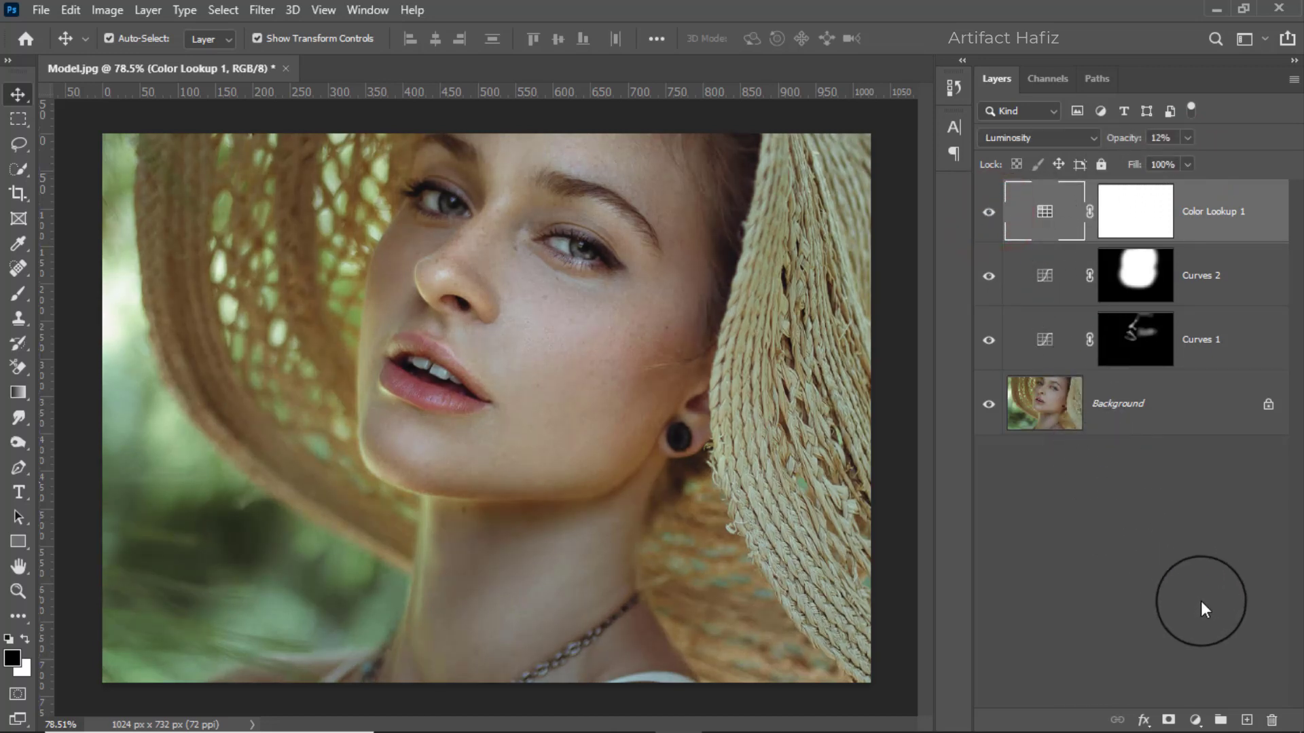
left_click(1196, 721)
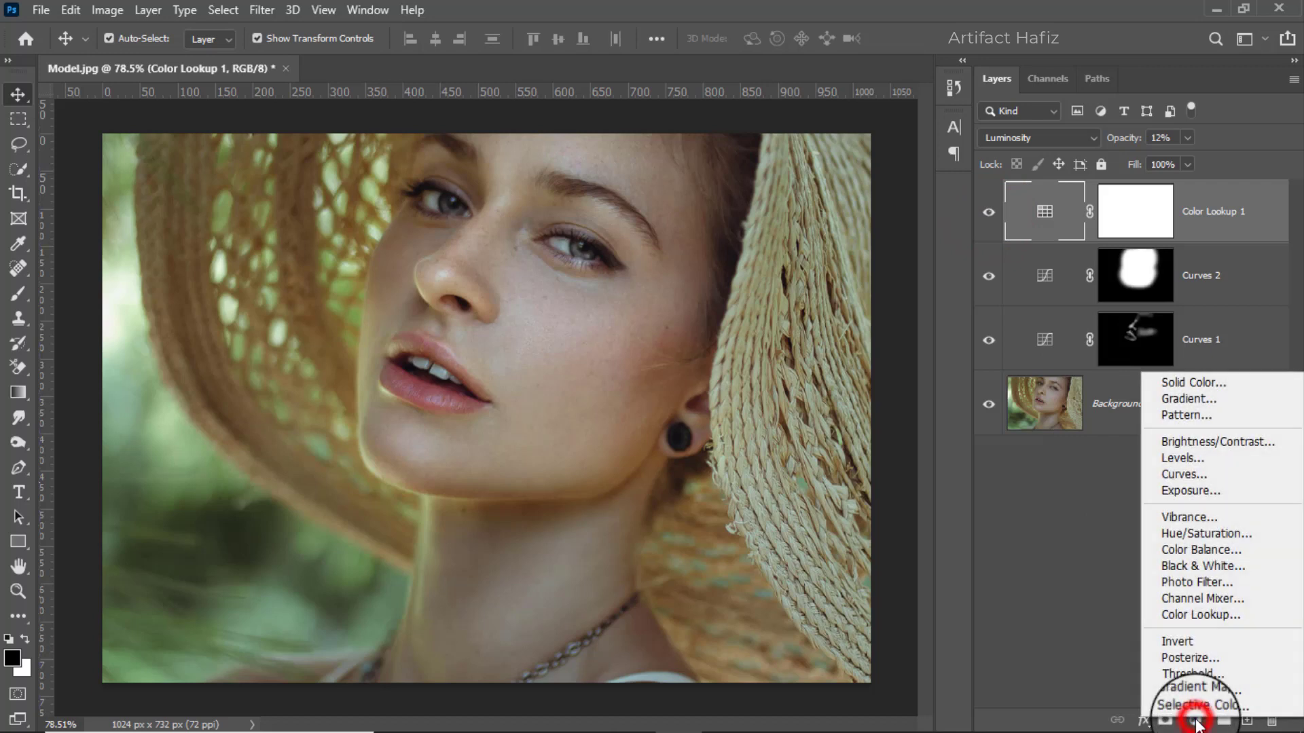
left_click(1175, 462)
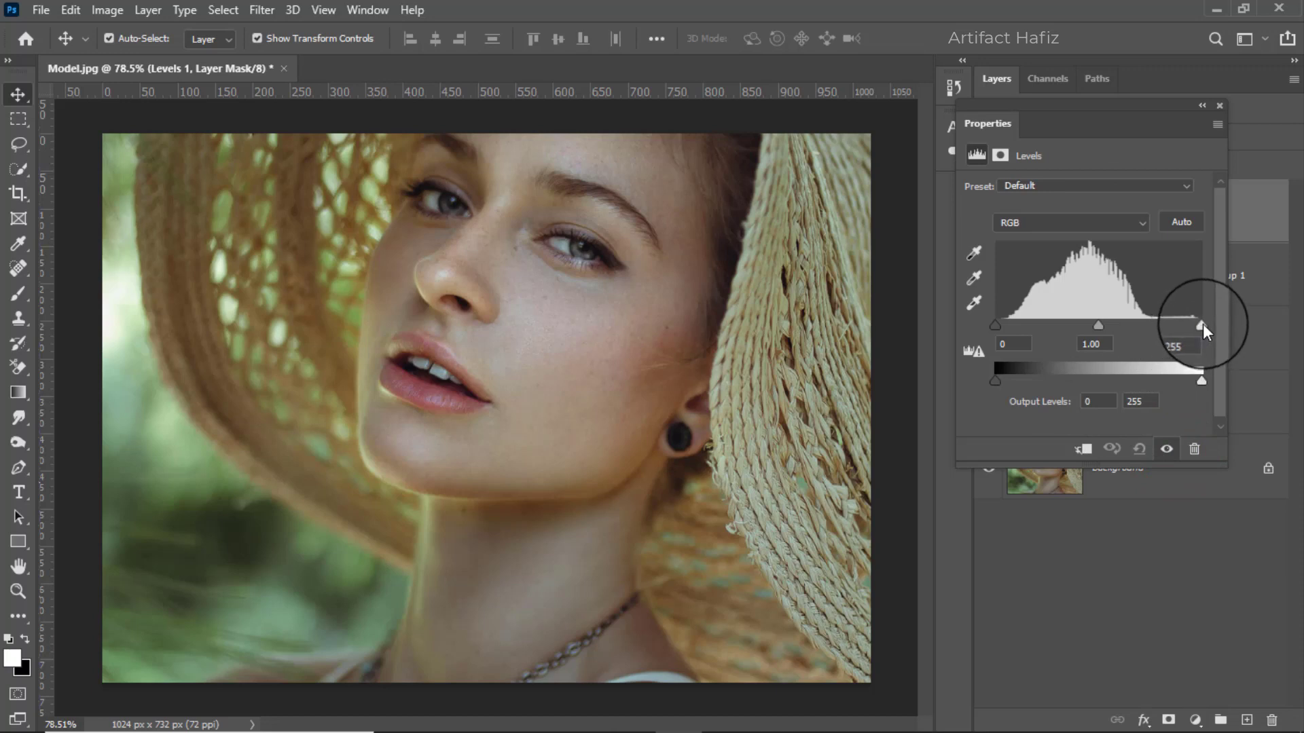
left_click_drag(1204, 324, 1198, 325)
left_click_drag(996, 324, 999, 324)
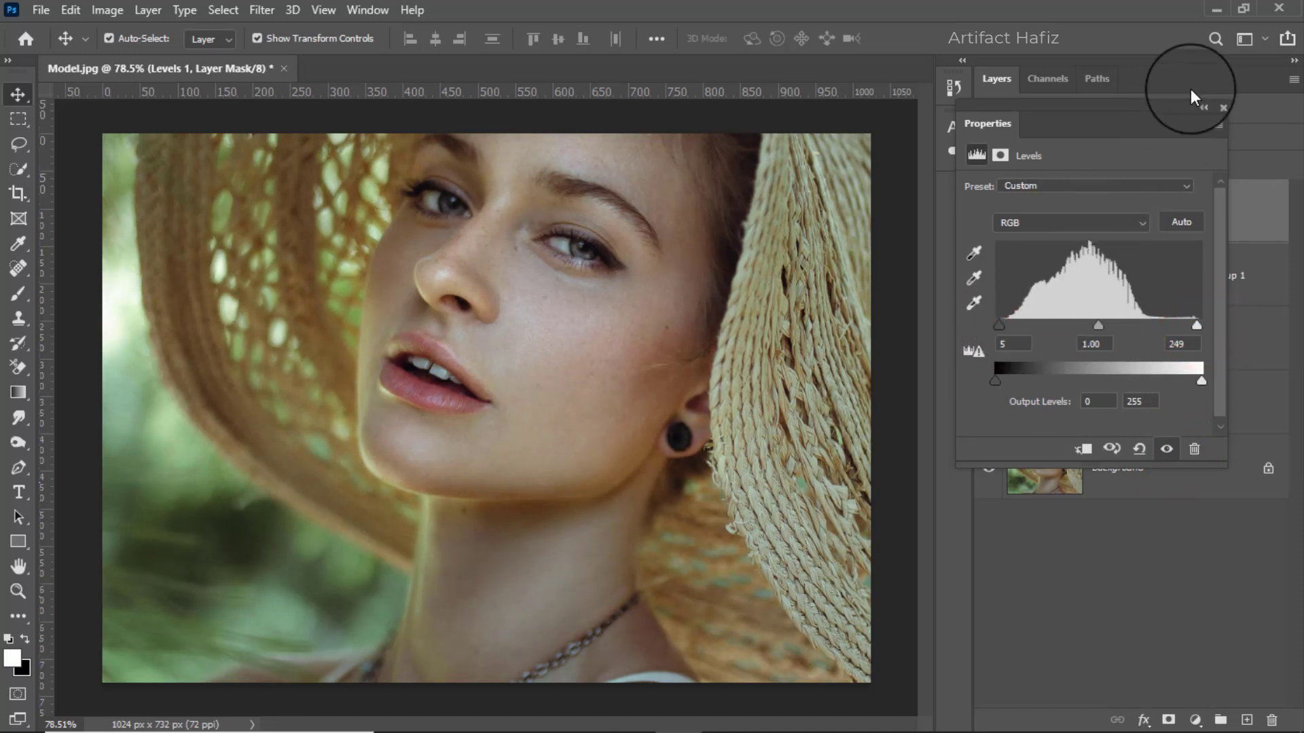
left_click(1221, 104)
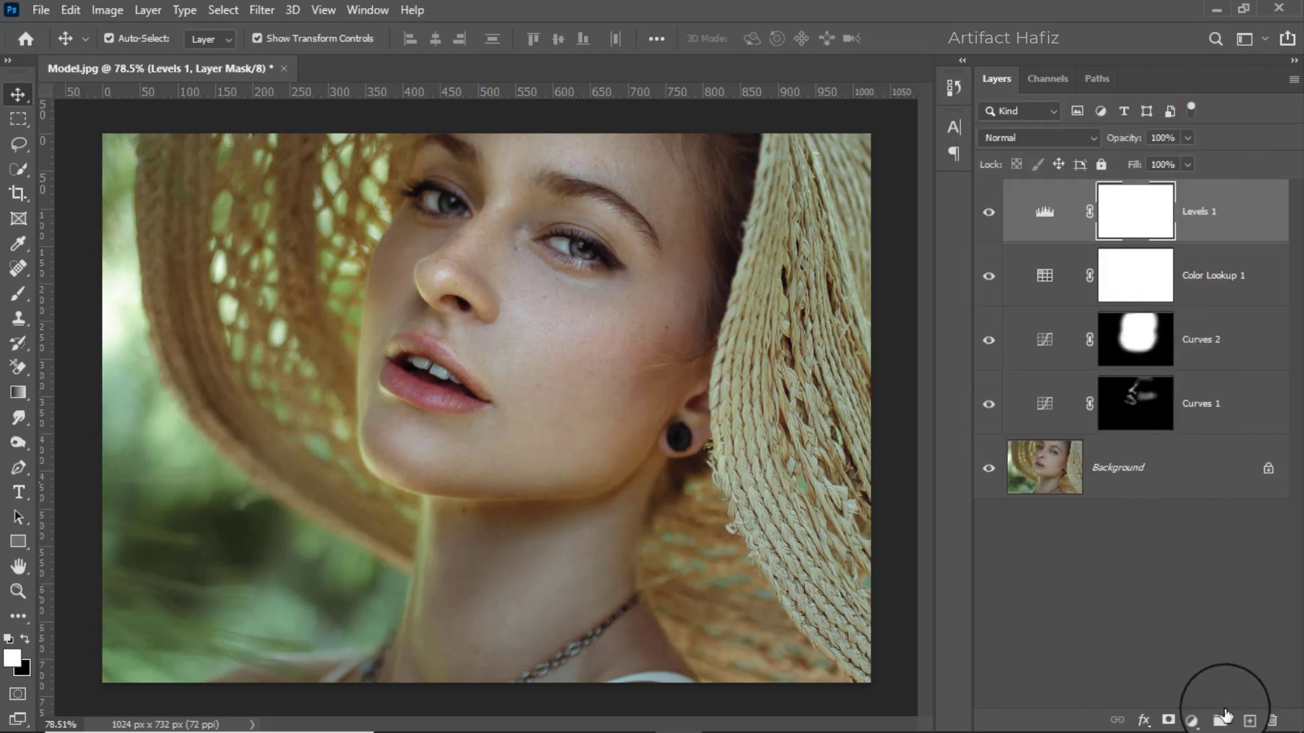
Add a Brightness/Contrast adjustment layer above Levels 1 with Brightness set to 150.
left_click(1193, 718)
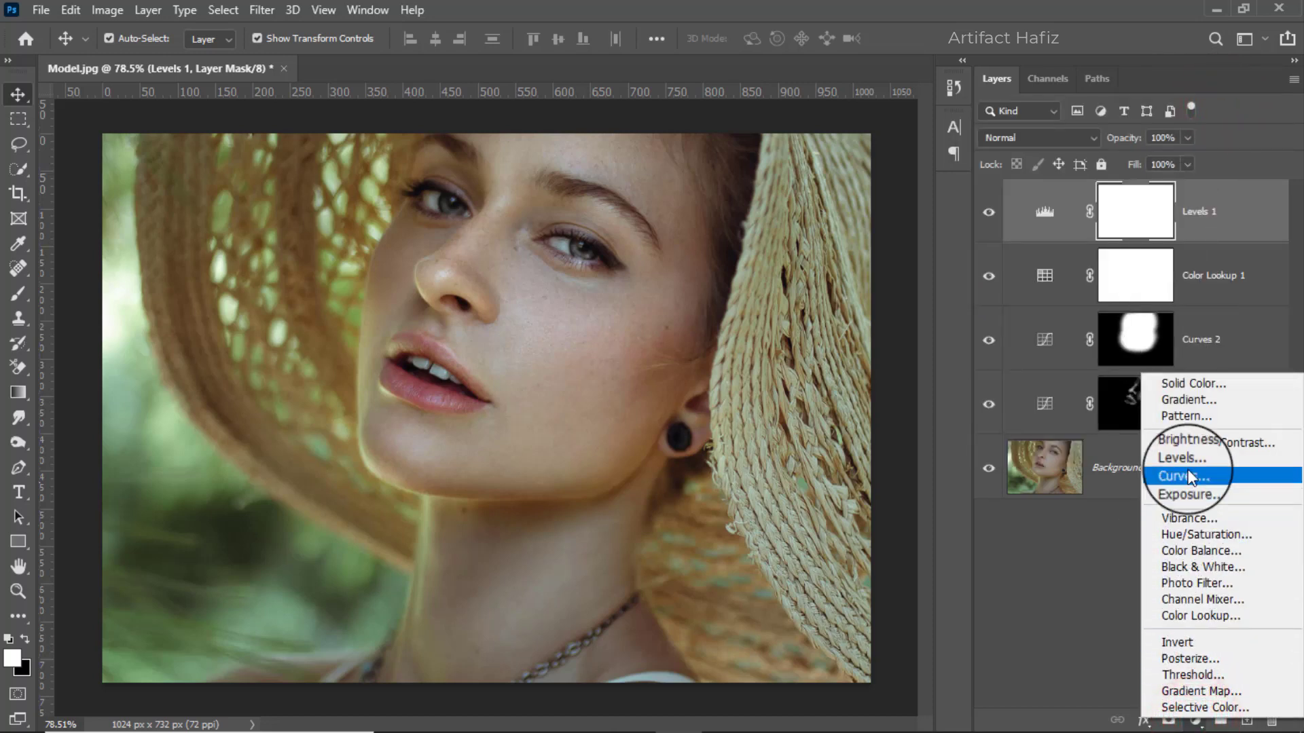
left_click(1188, 443)
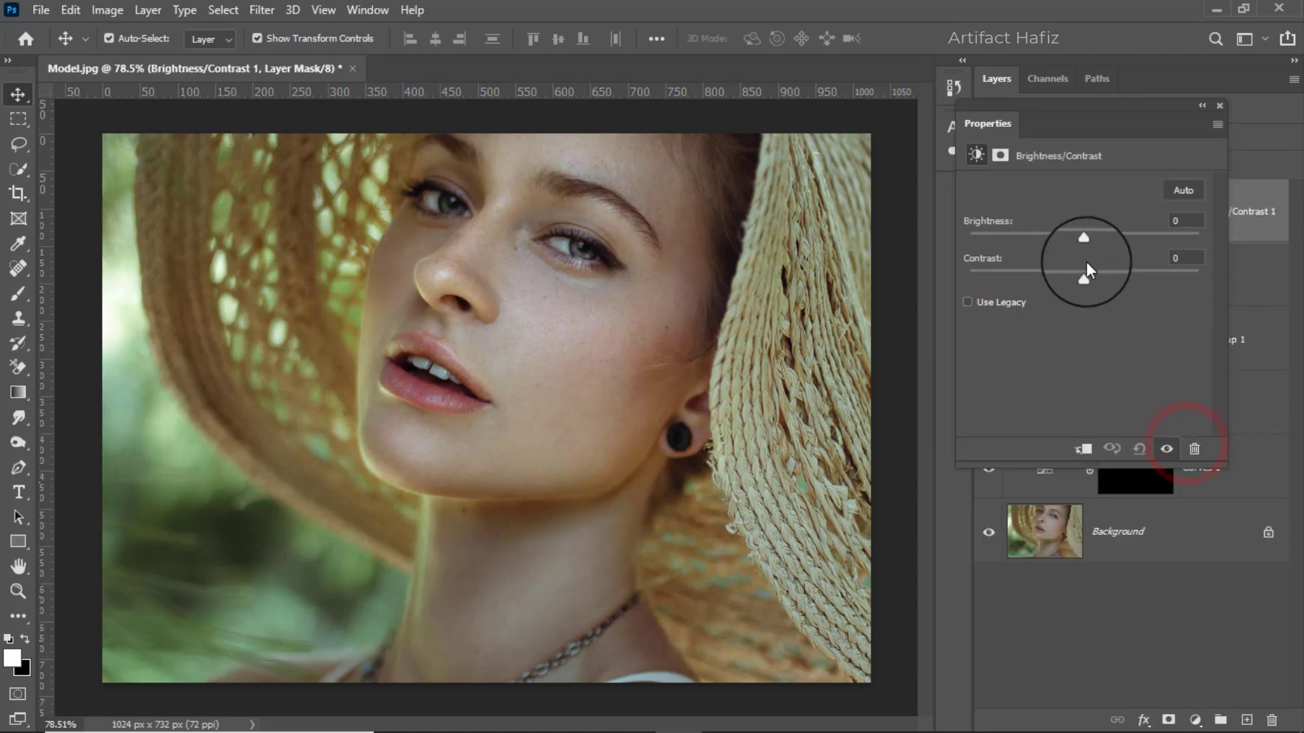
left_click_drag(1084, 239, 1199, 232)
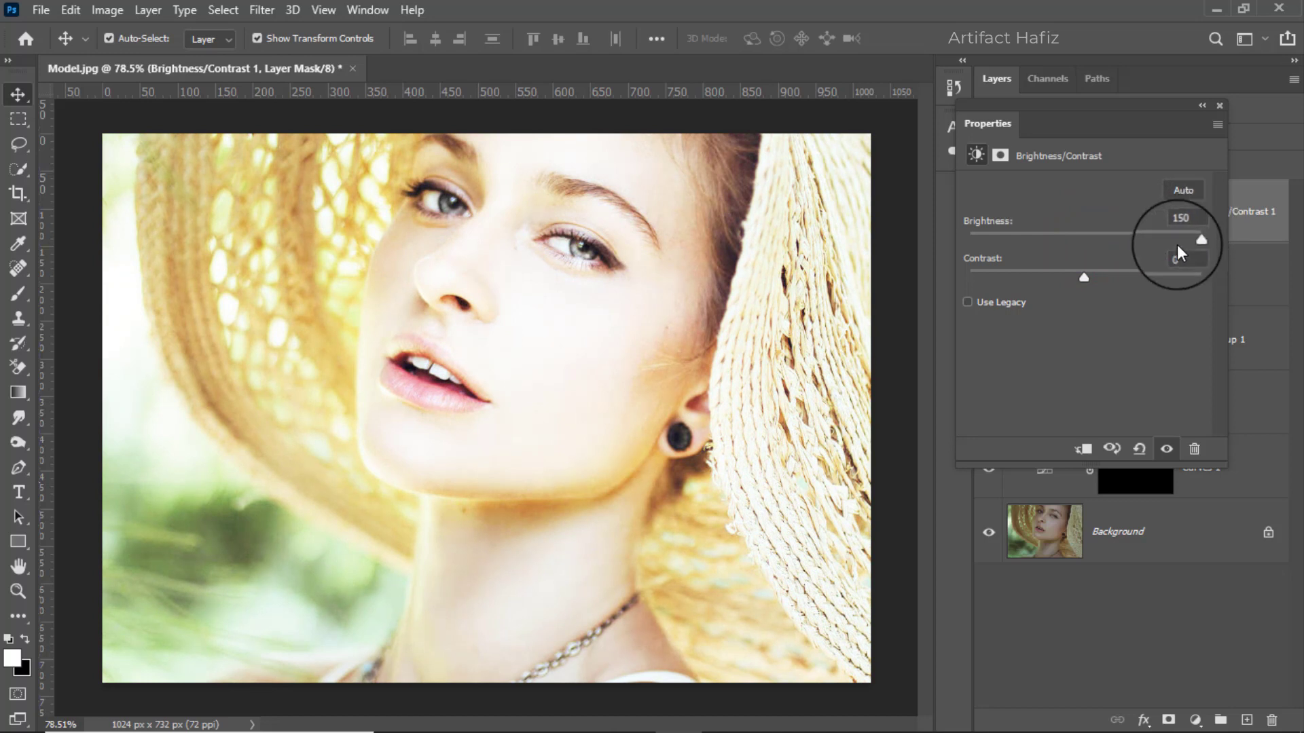
left_click(1218, 105)
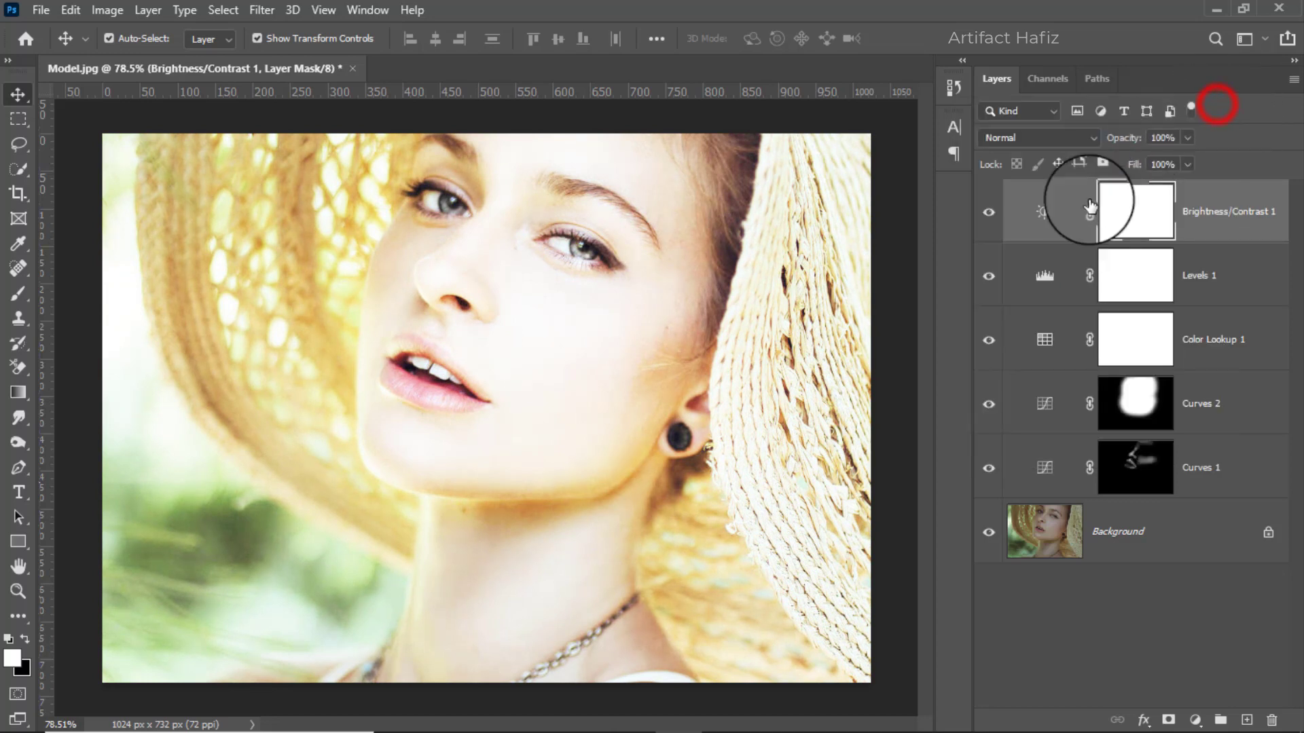
Invert the Brightness/Contrast 1 layer mask to black to hide the brightening.
left_click(1134, 213)
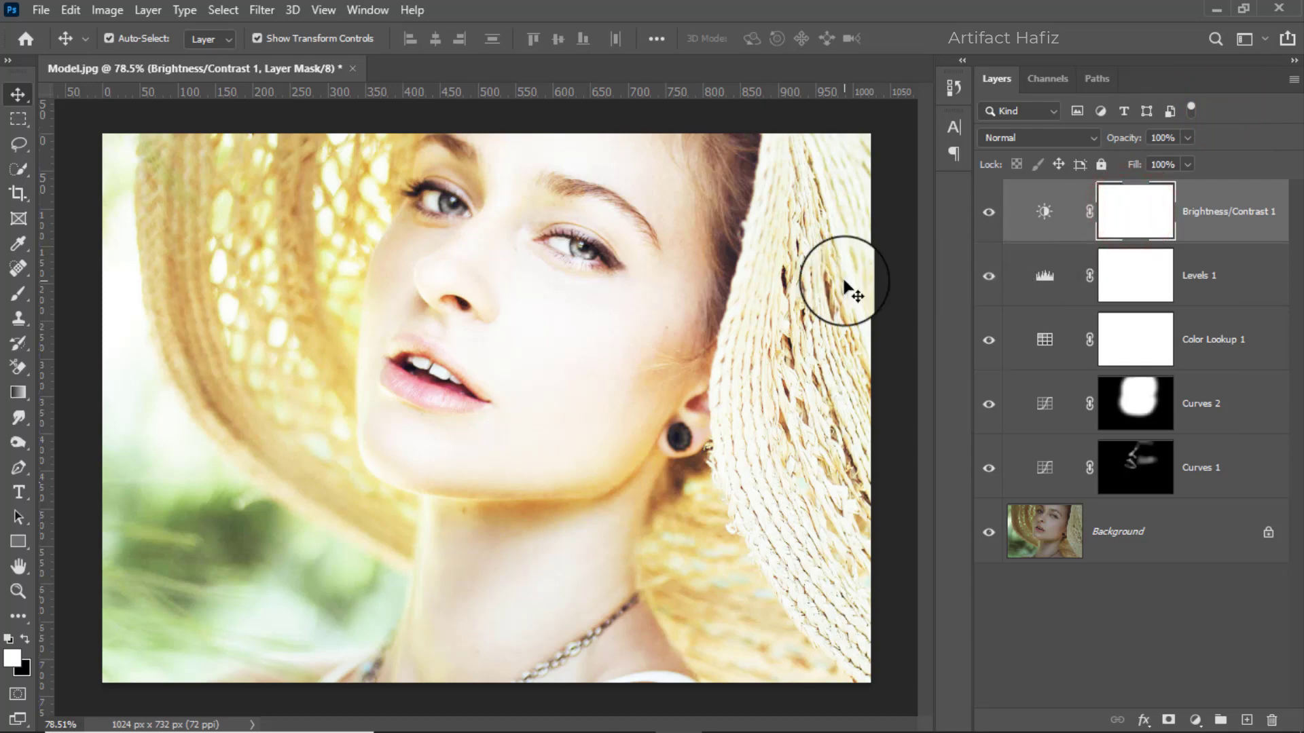
left_click(107, 10)
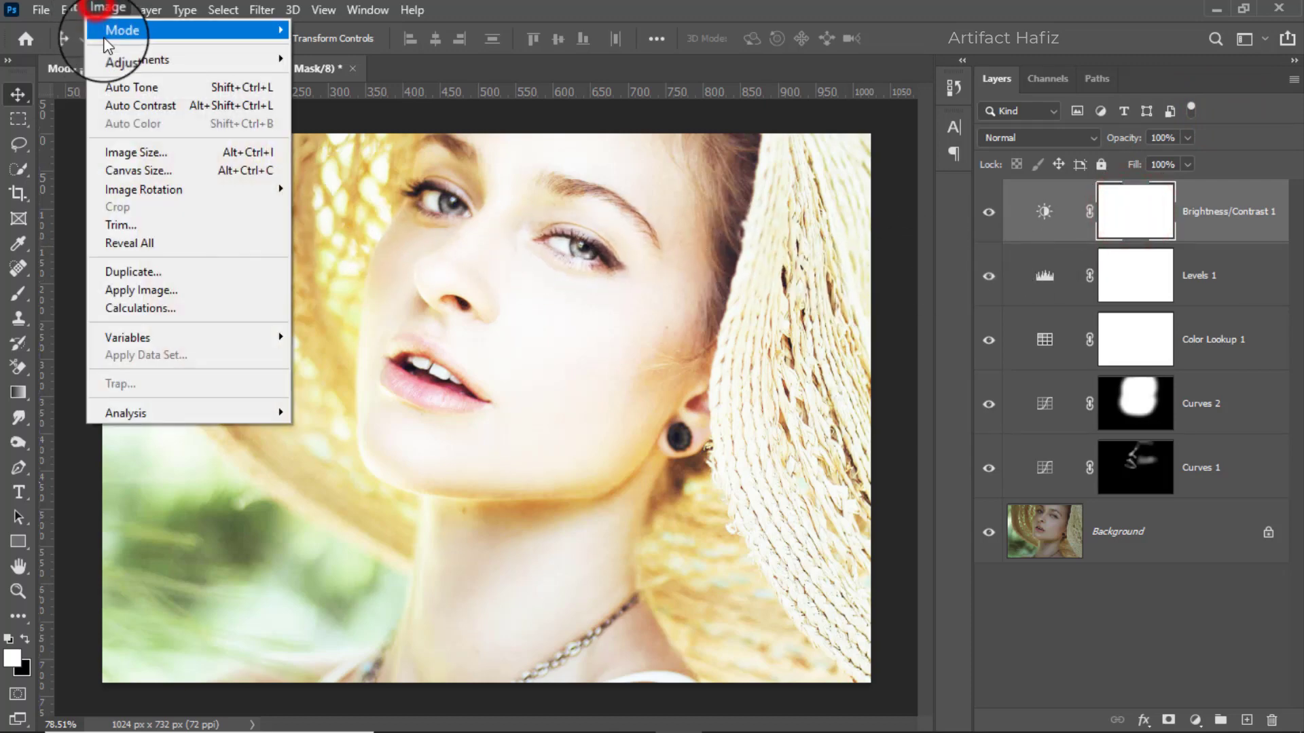
mouse_move(239, 68)
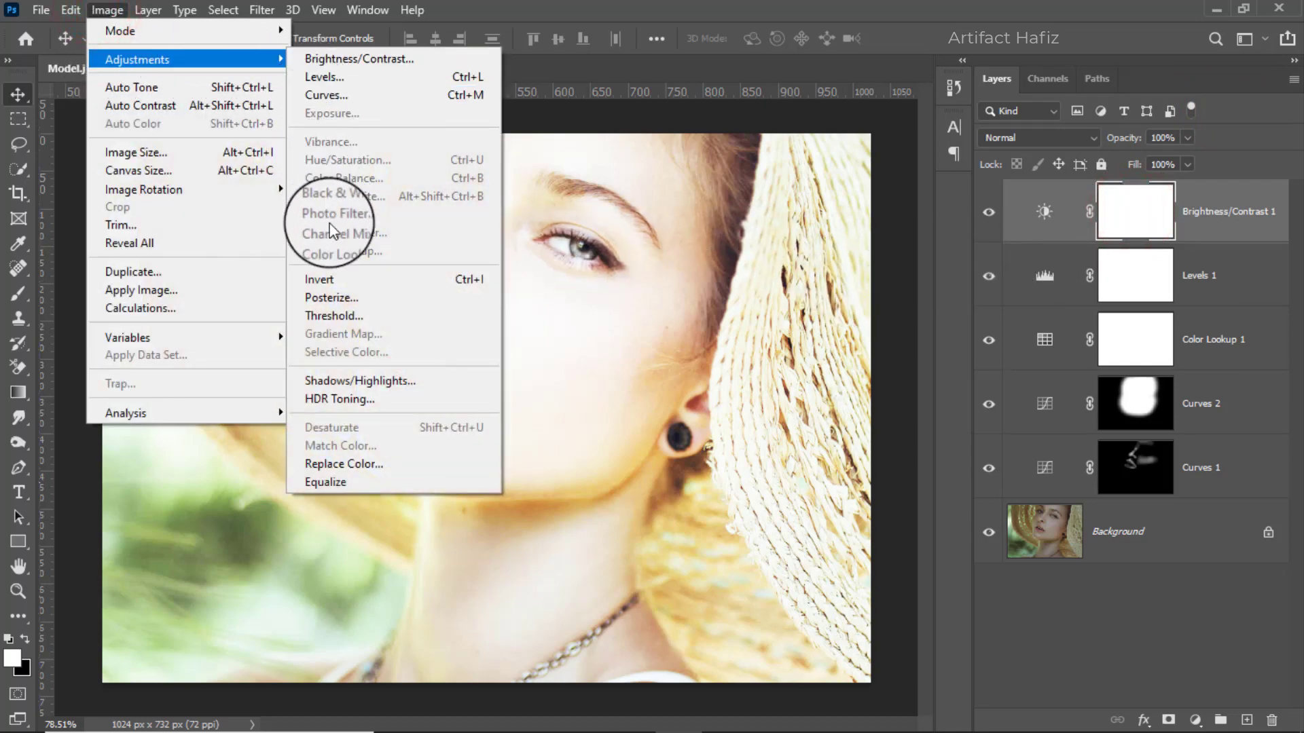
left_click(328, 279)
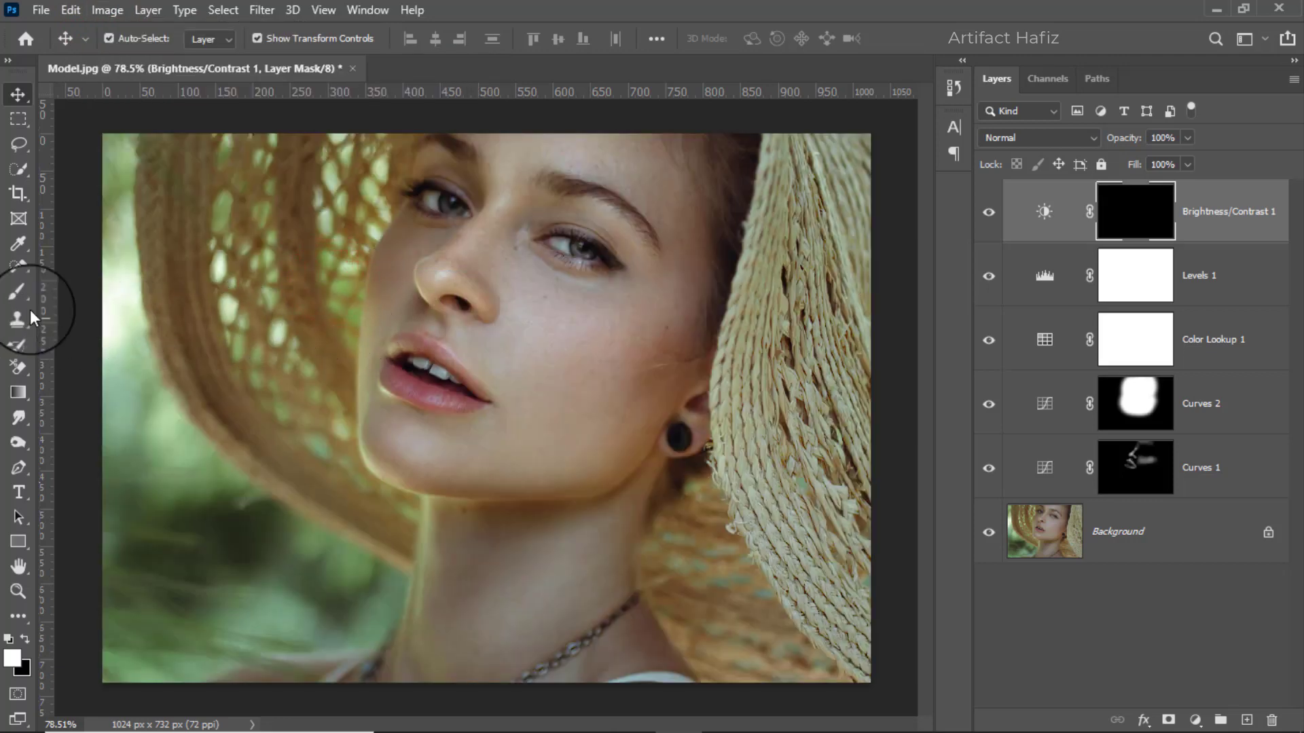
Paint white over the iris of the eye nearer the earring on the Brightness/Contrast 1 mask, using a size 9 brush at 24% opacity.
left_click(15, 293)
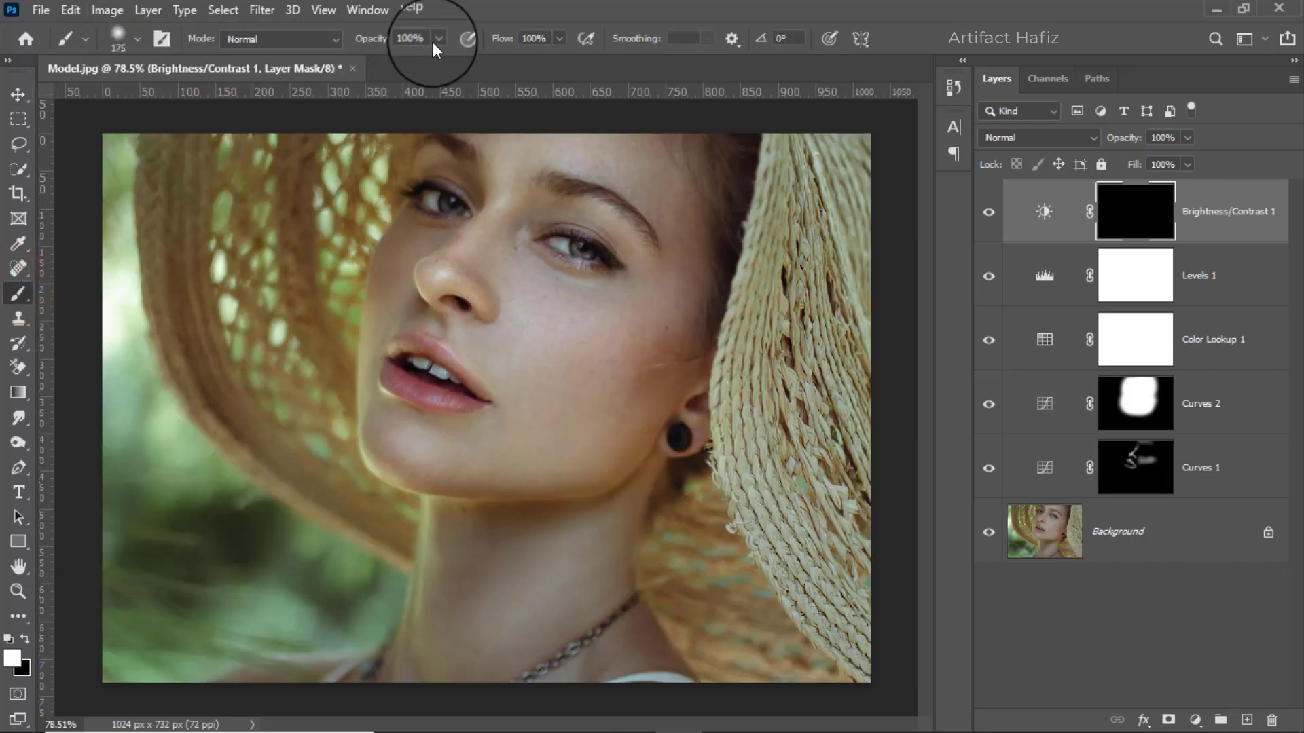
left_click_drag(401, 59, 371, 59)
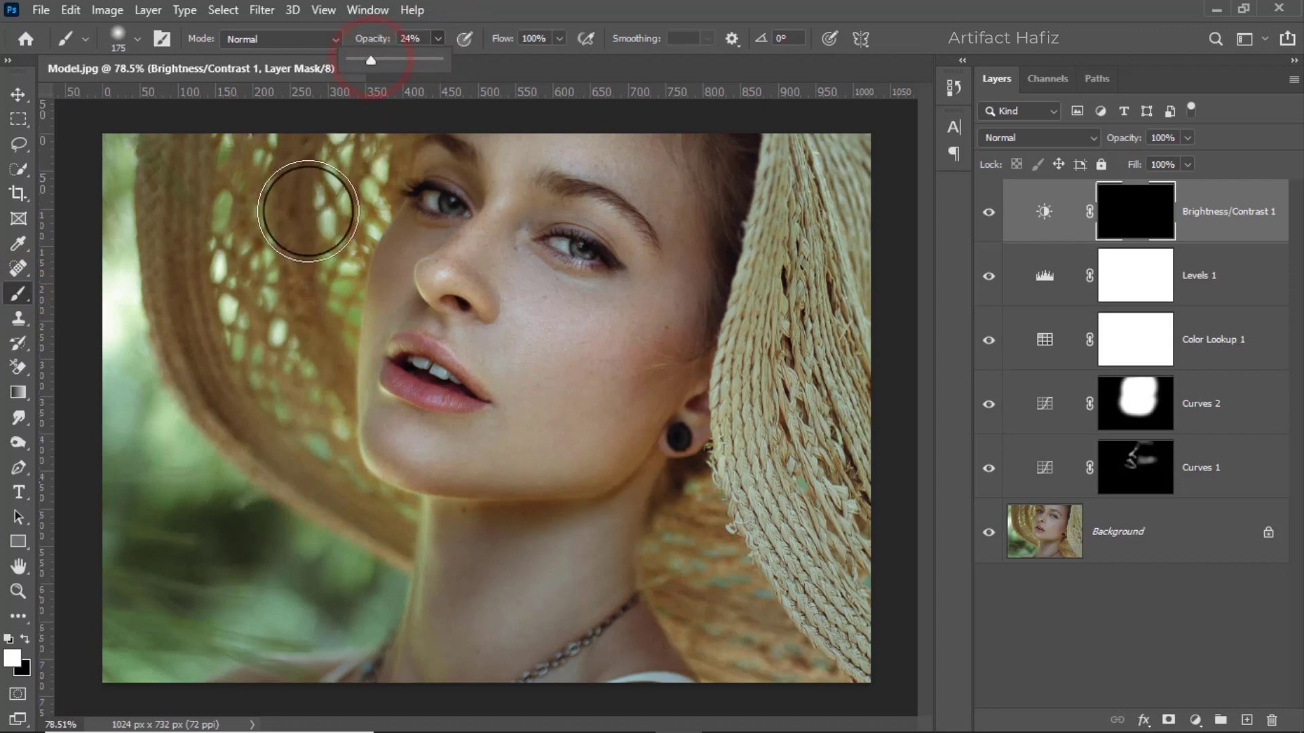
left_click(25, 639)
left_click(25, 639)
left_click(25, 639)
left_click(25, 639)
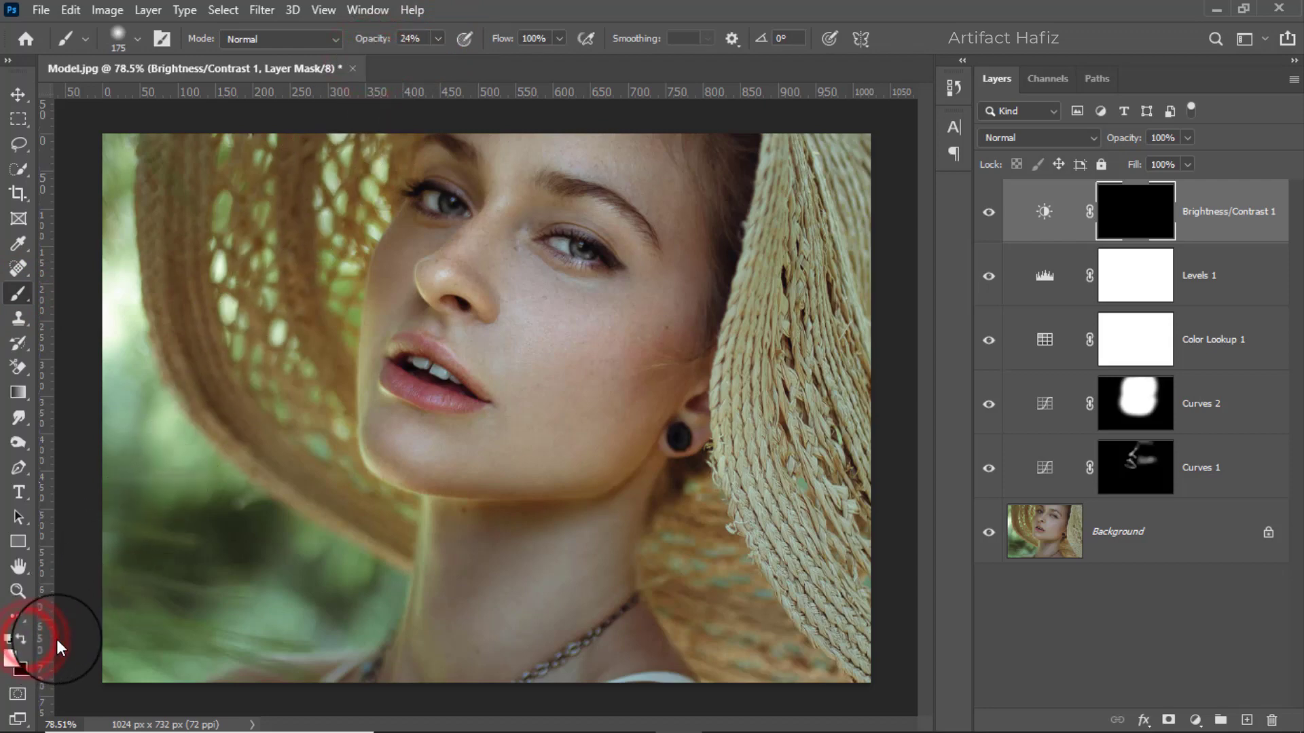
scroll(591, 238, "up", 6)
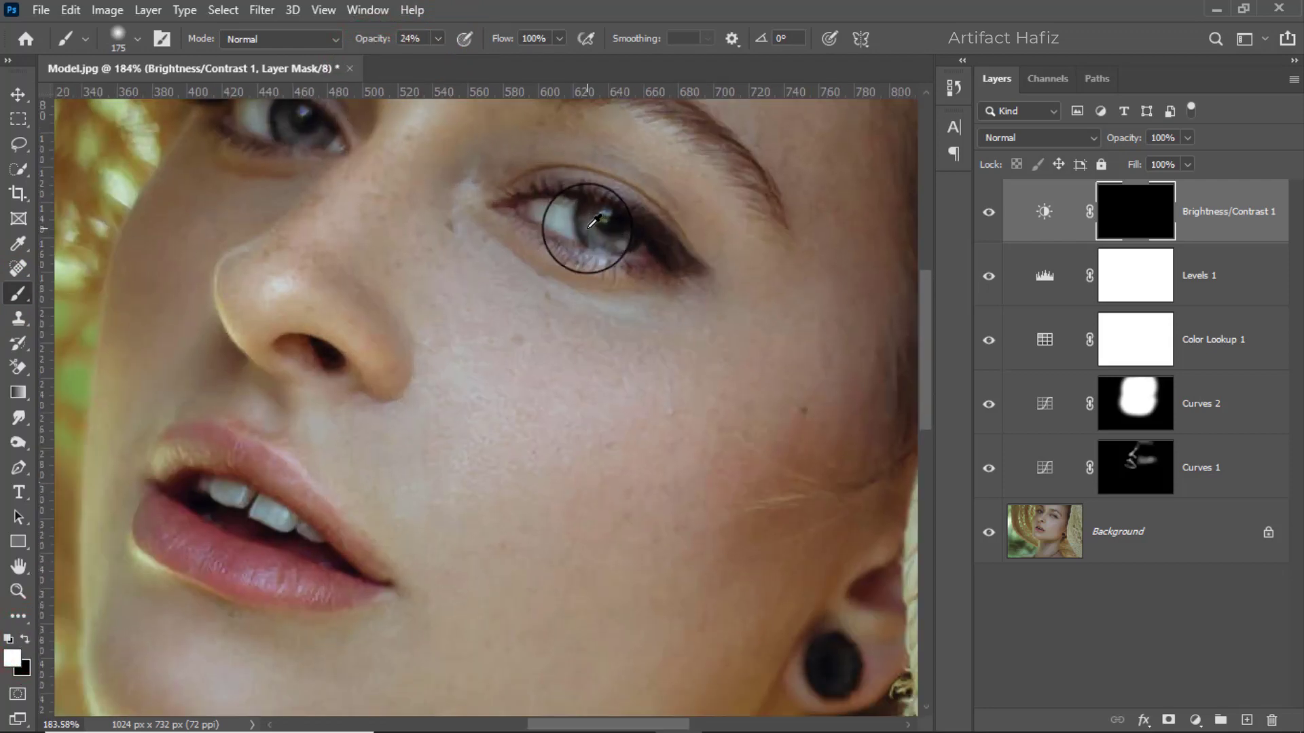
left_click_drag(628, 226, 601, 289)
key("bracketleft")
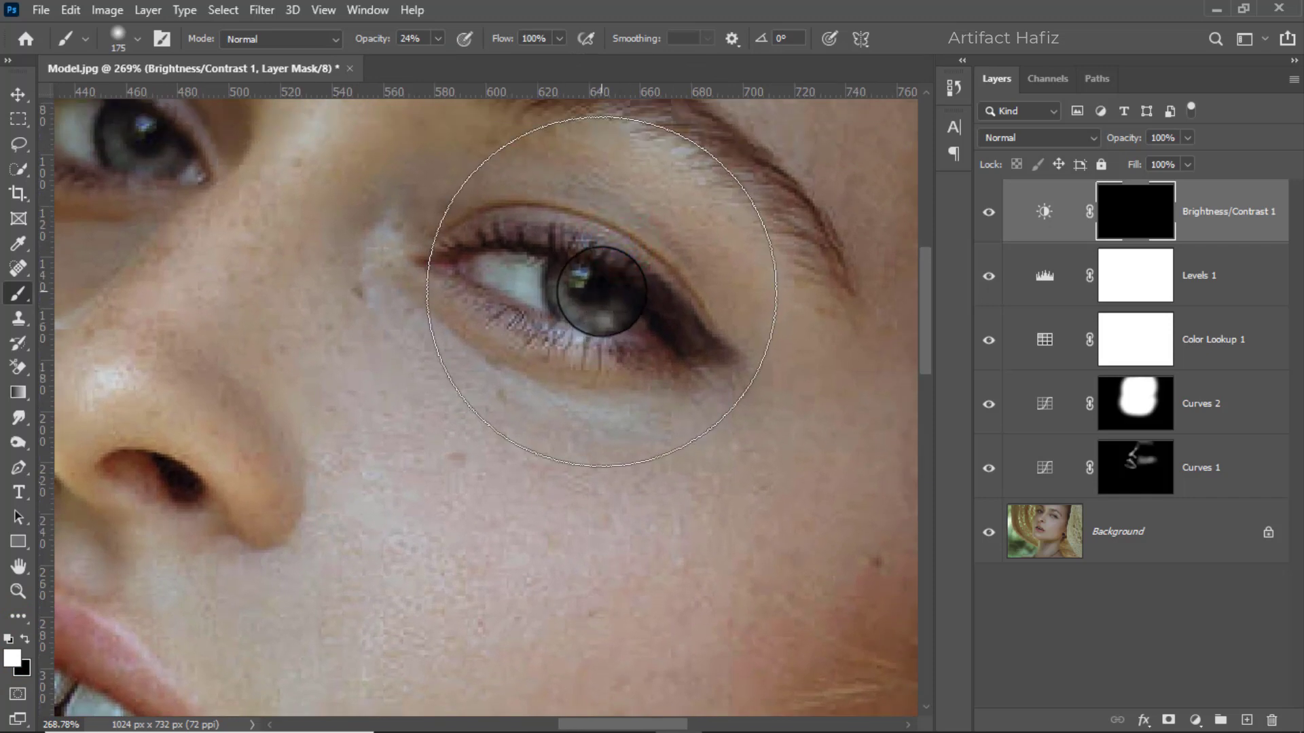
key("bracketleft")
key("bracketleft")
key("bracketleft")
key("bracketleft")
key("bracketleft")
key("bracketleft")
key("bracketleft")
key("bracketleft")
key("bracketleft")
key("bracketleft")
key("bracketleft")
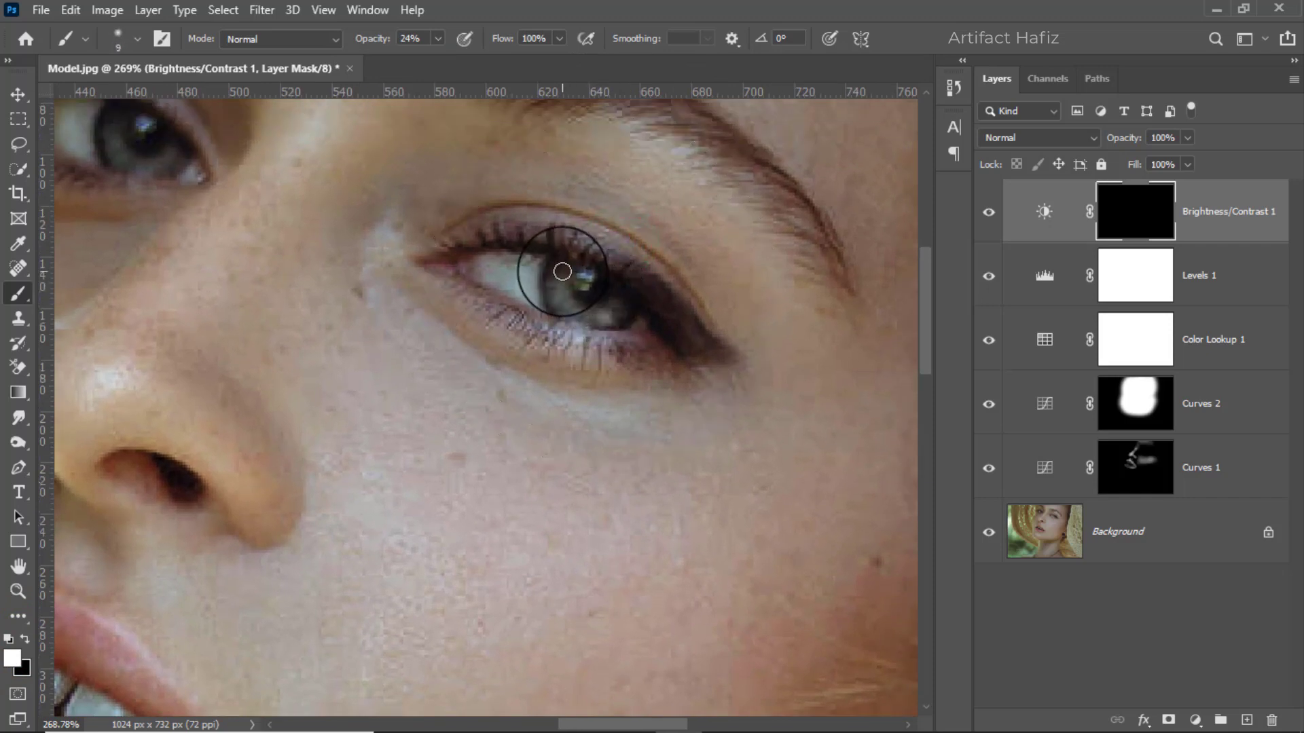
mouse_move(563, 271)
left_mouse_down()
mouse_move(573, 300)
mouse_move(617, 307)
left_mouse_up()
left_click(582, 274)
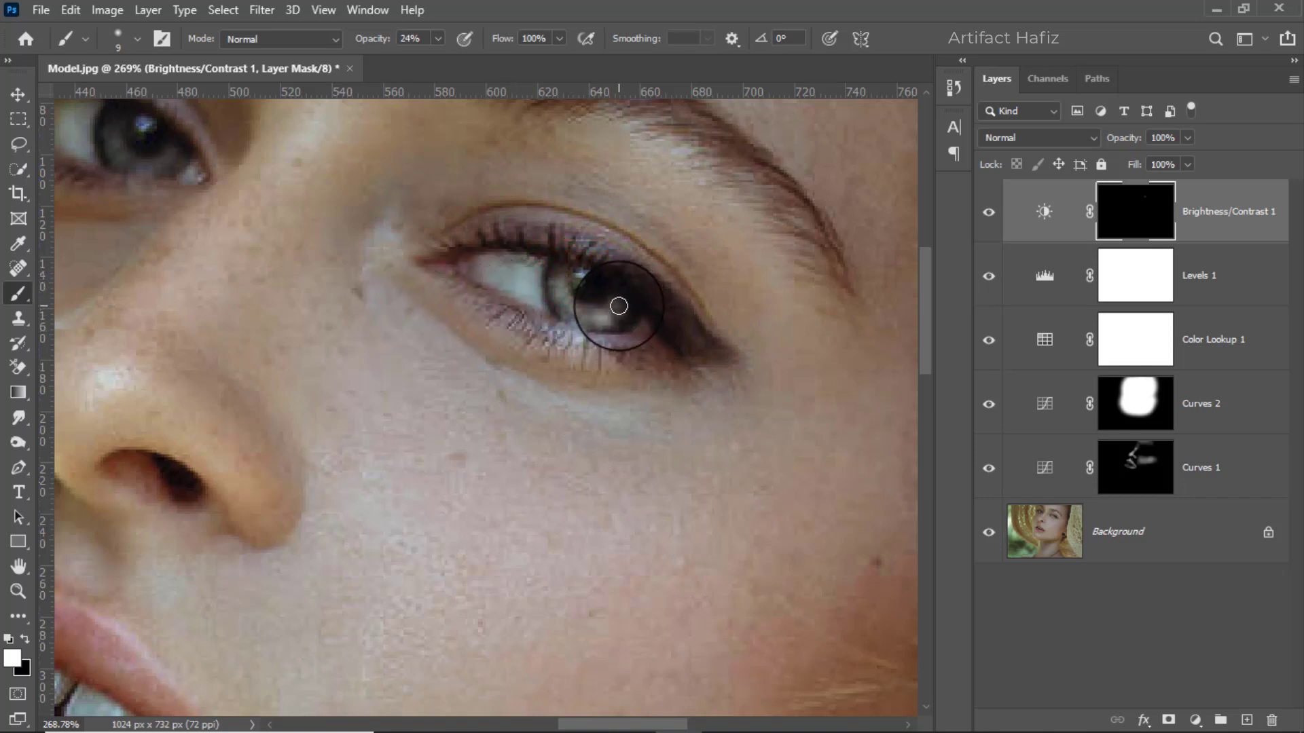
mouse_move(619, 304)
left_mouse_down()
mouse_move(600, 328)
mouse_move(586, 317)
left_mouse_up()
Paint the other eye's iris white on the same mask and check the brightened eyes by toggling the layer's visibility.
left_click_drag(257, 250, 335, 312)
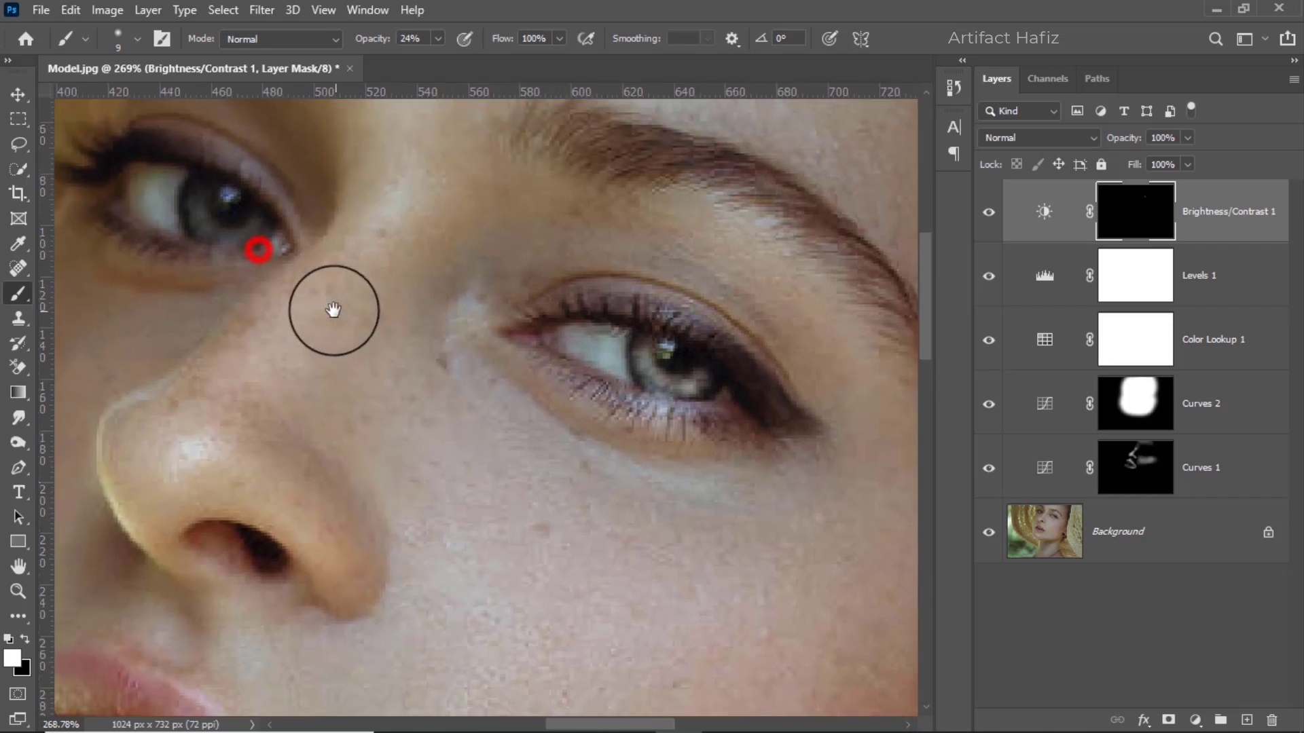
mouse_move(205, 195)
left_mouse_down()
mouse_move(233, 245)
mouse_move(258, 239)
mouse_move(225, 237)
mouse_move(204, 209)
mouse_move(233, 202)
mouse_move(268, 233)
left_mouse_up()
scroll(268, 233, "down", 5)
scroll(274, 230, "down", 3)
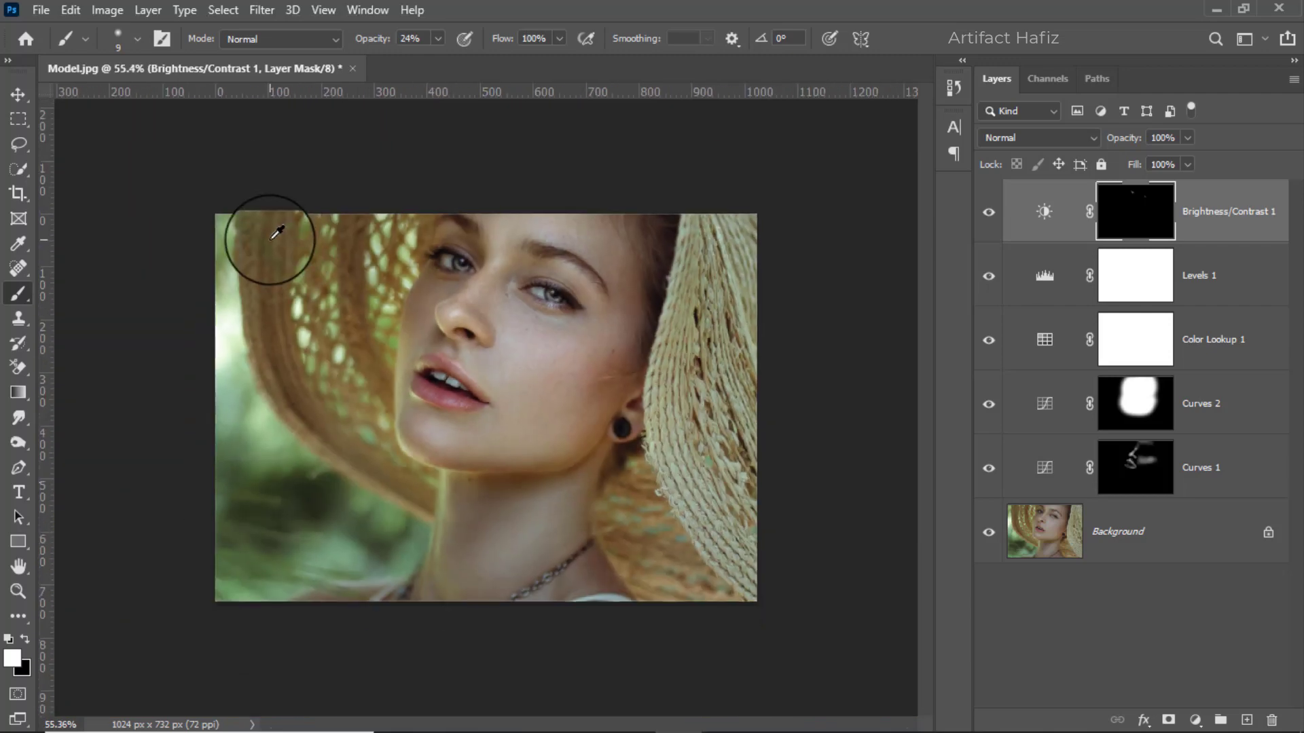
scroll(431, 258, "up", 4)
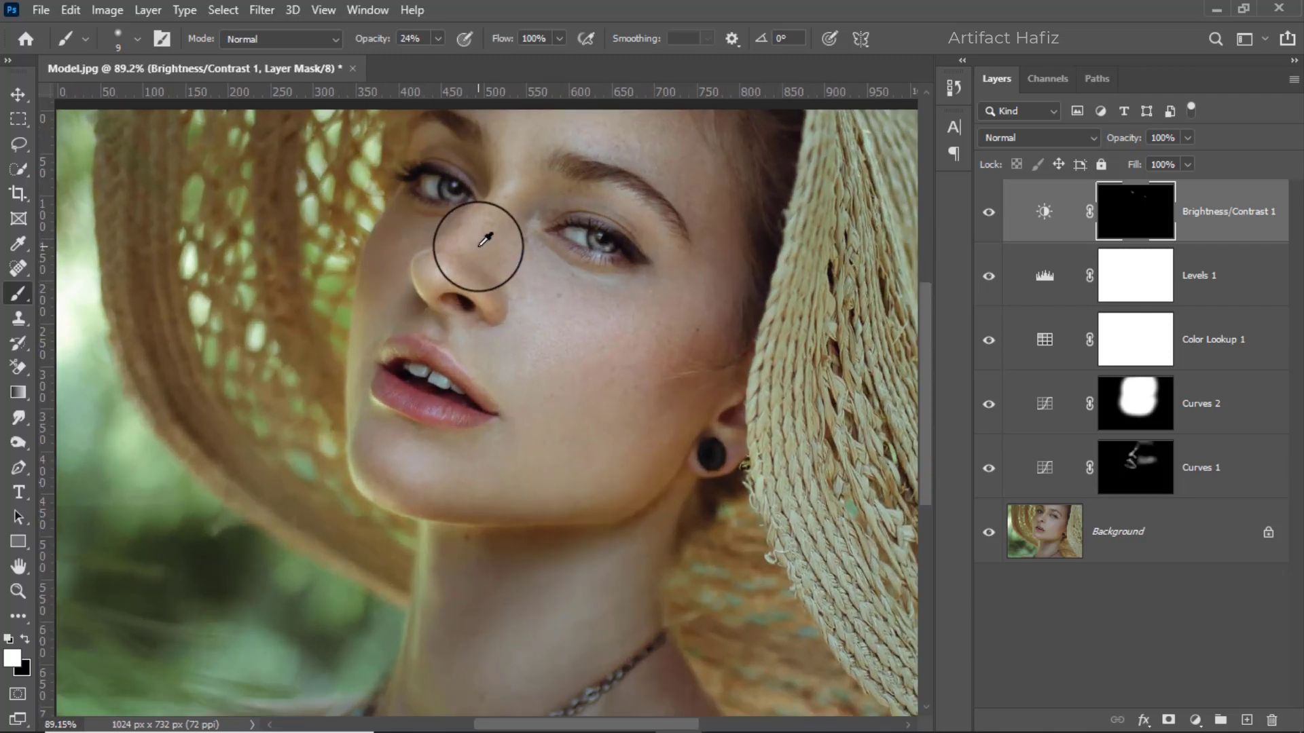
left_click(989, 215)
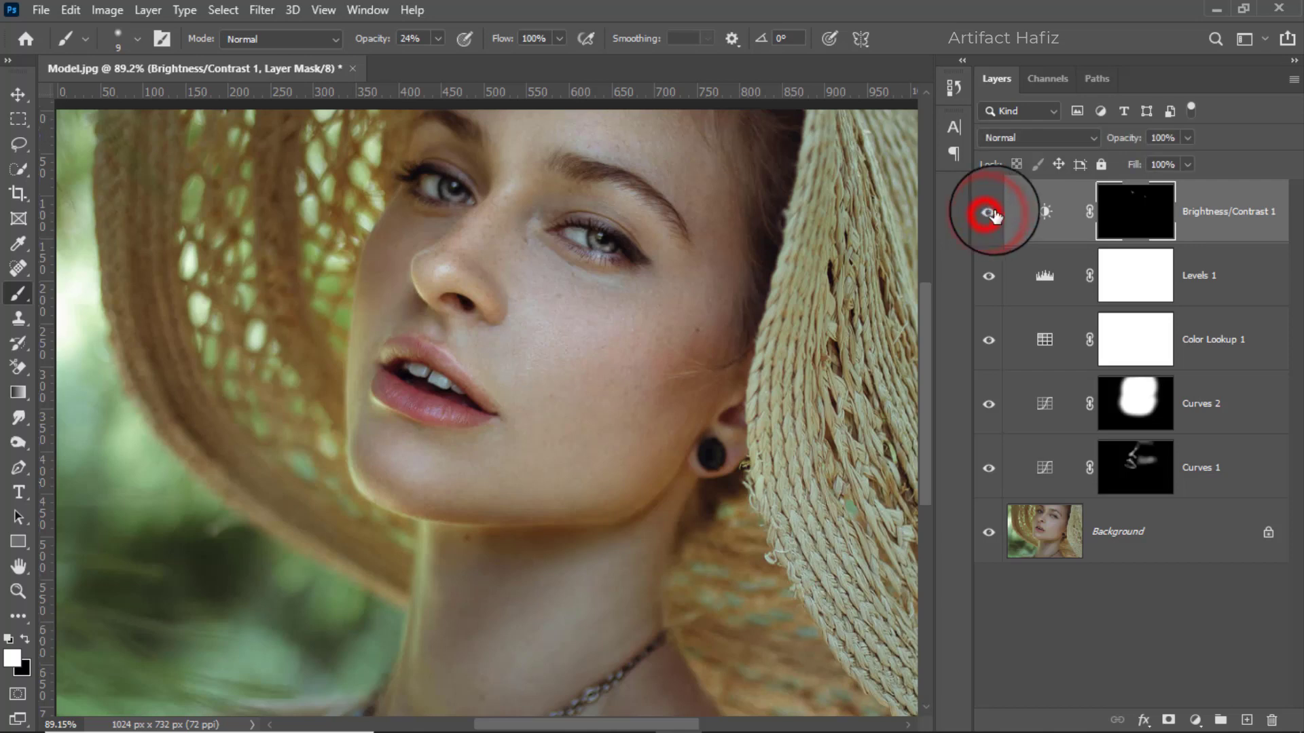
Try the Soft Light blend mode on the Brightness/Contrast 1 layer and compare the eyes with the layer hidden and shown.
left_click(1031, 155)
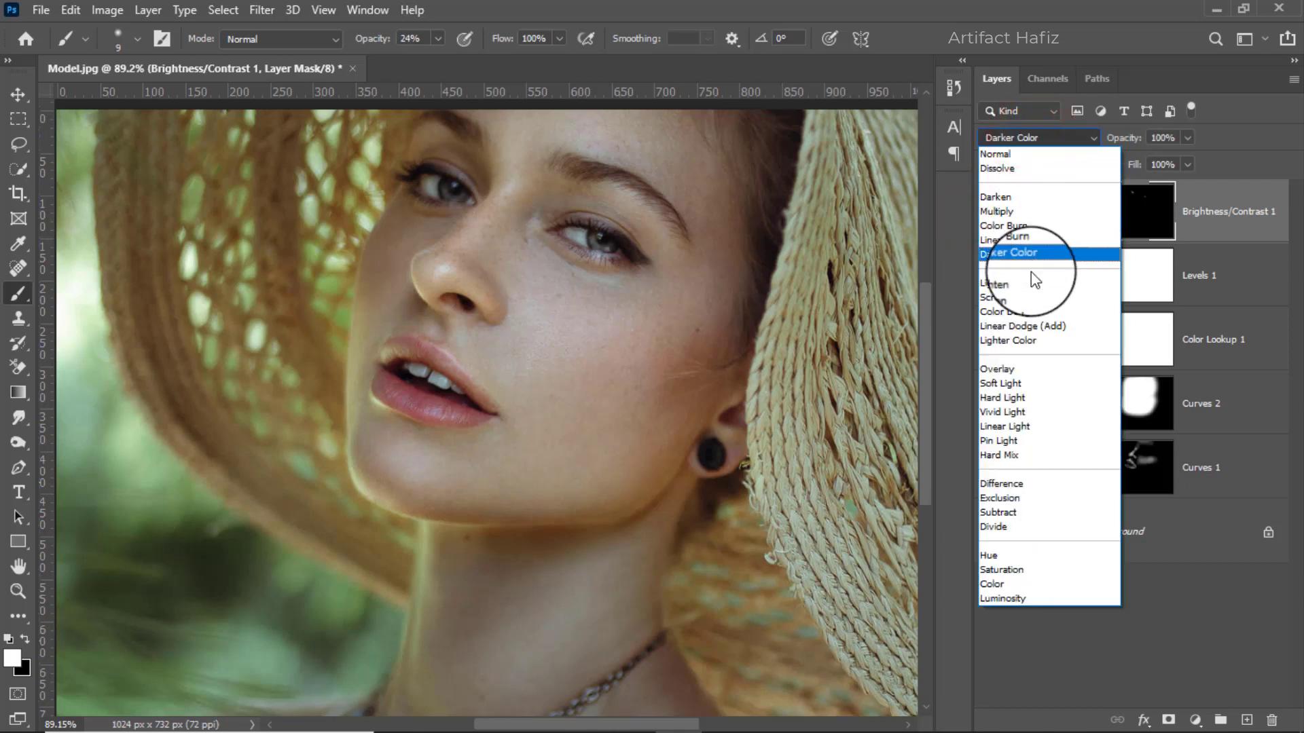
left_click(1027, 385)
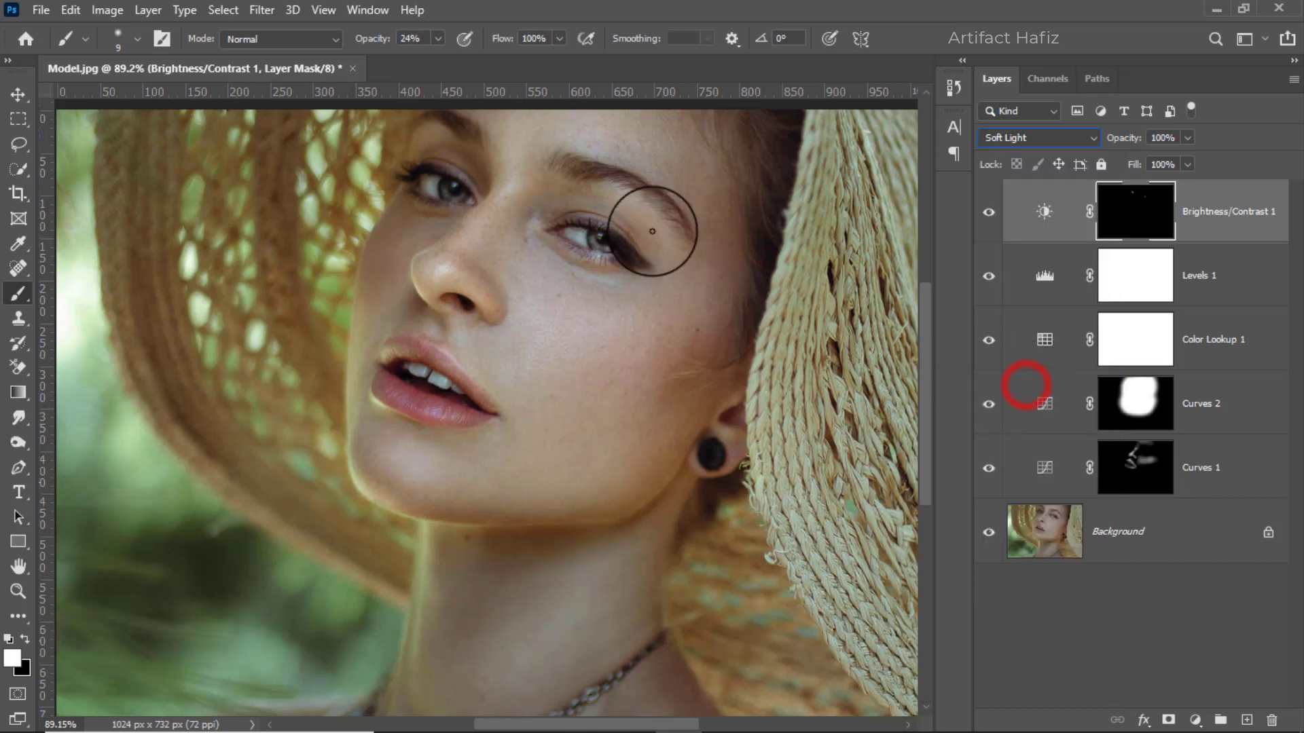
left_click(990, 214)
left_click(990, 214)
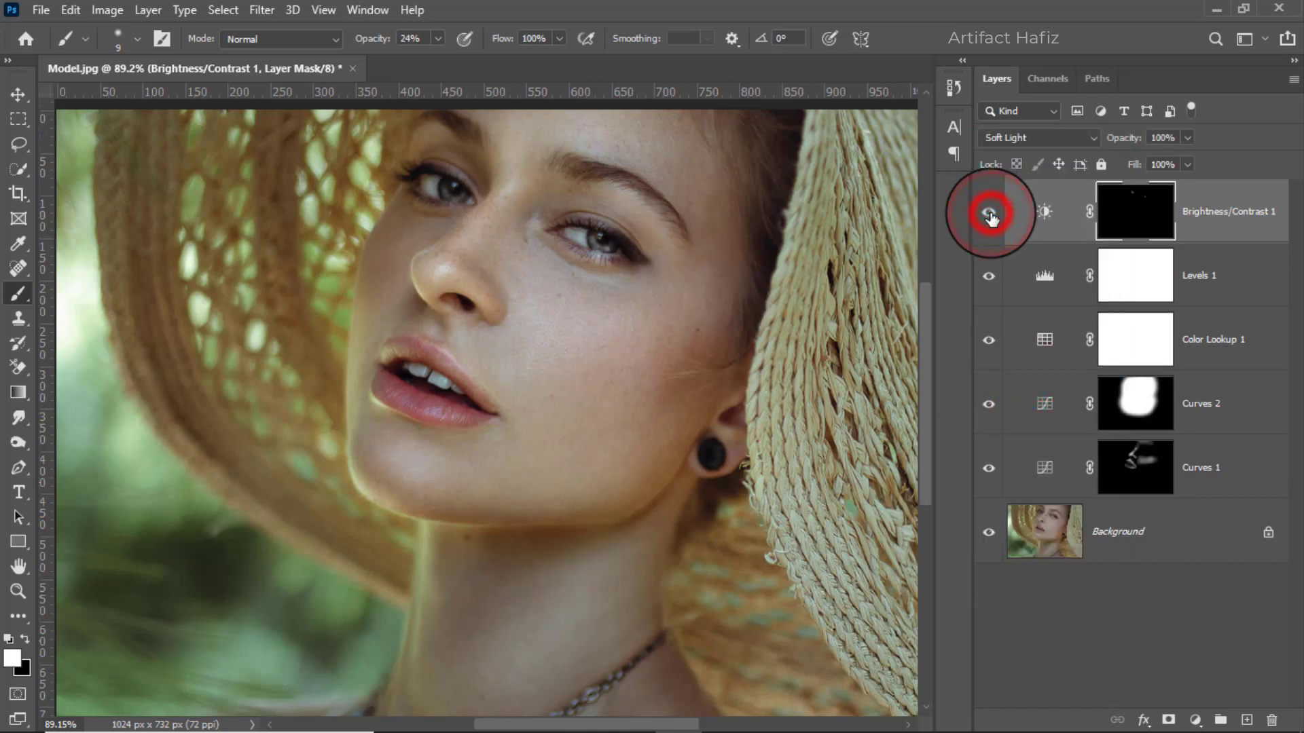
left_click(990, 215)
Set the Brightness/Contrast 1 layer's blend mode to Linear Dodge (Add) and compare the eyes with and without it.
left_click(1041, 143)
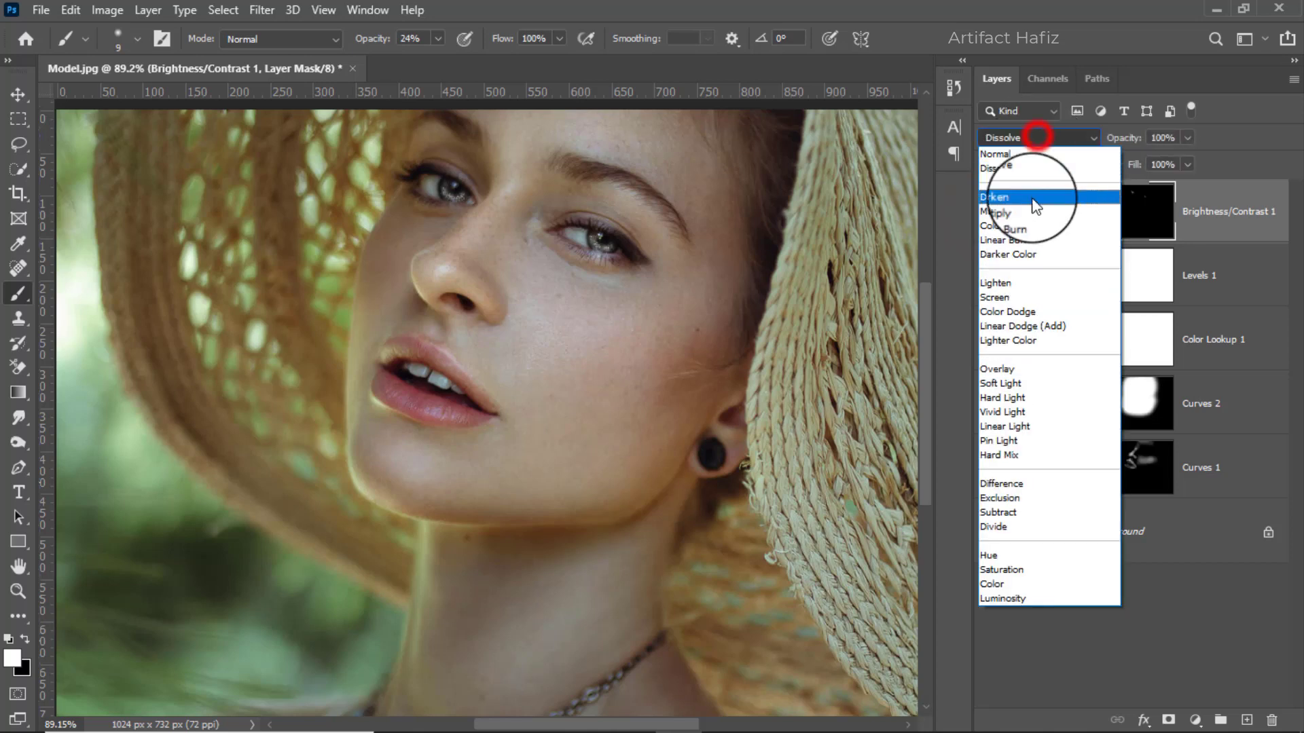
left_click(1026, 331)
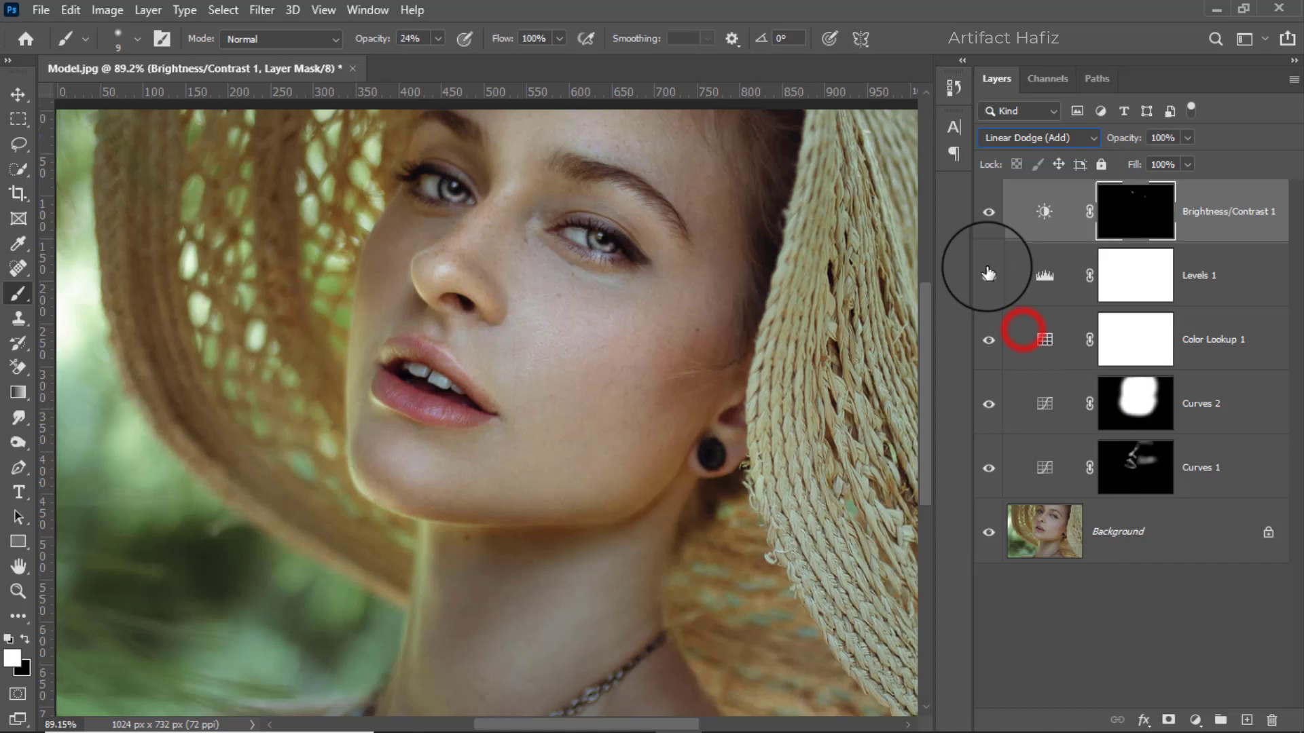
left_click(989, 213)
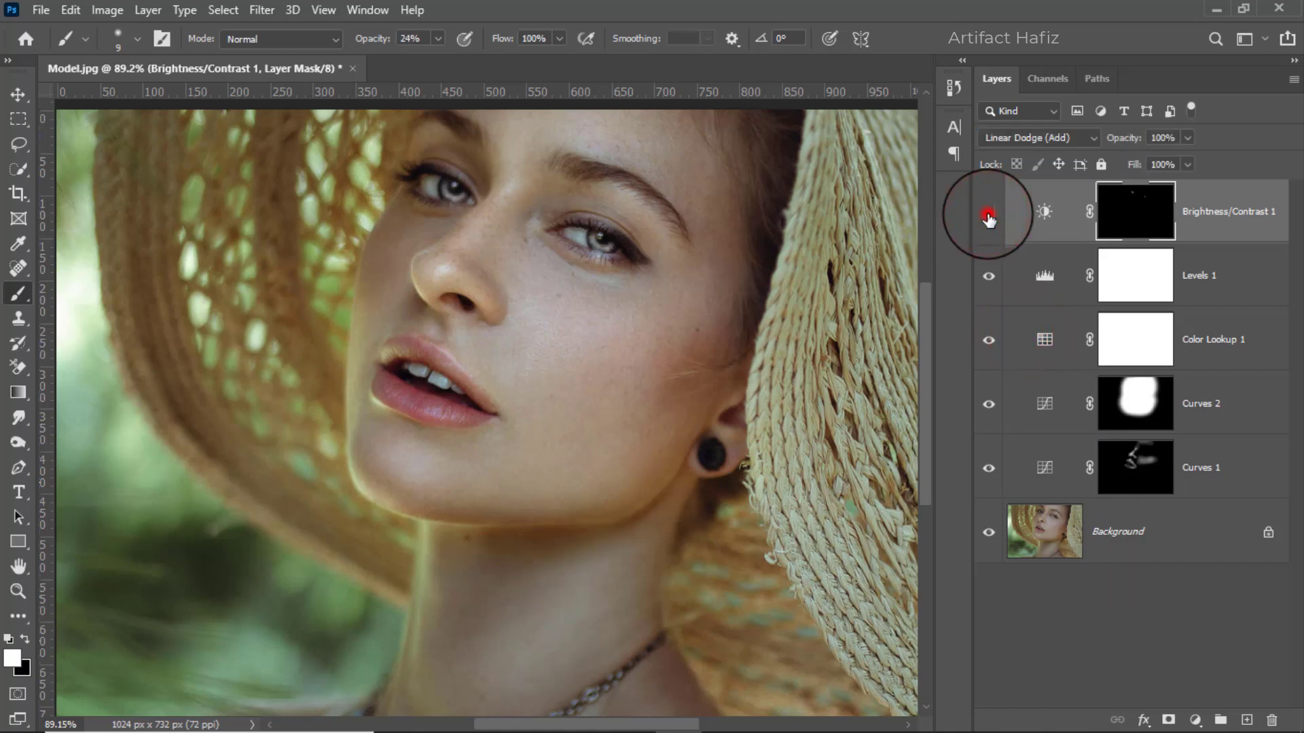
left_click(988, 215)
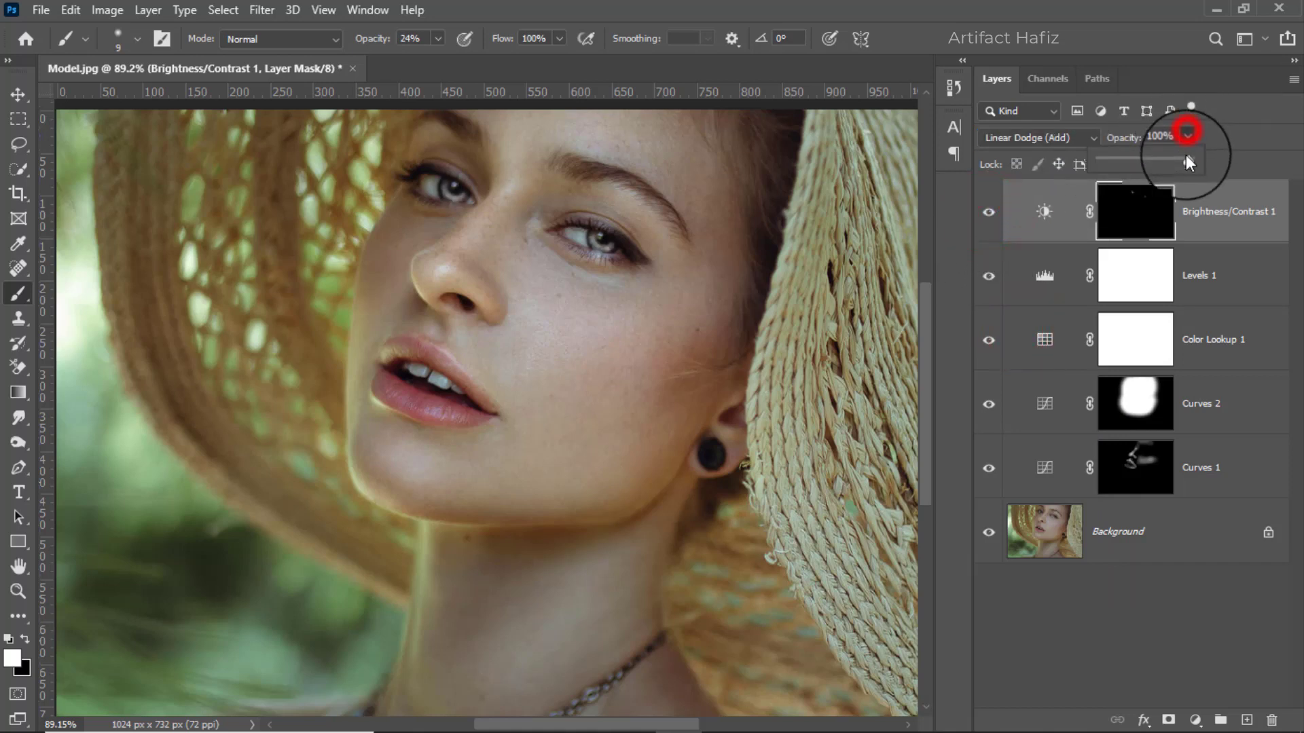
Lower the Brightness/Contrast 1 layer's opacity to 47% and compare the portrait with the layer hidden and shown.
left_click_drag(1188, 161, 1142, 167)
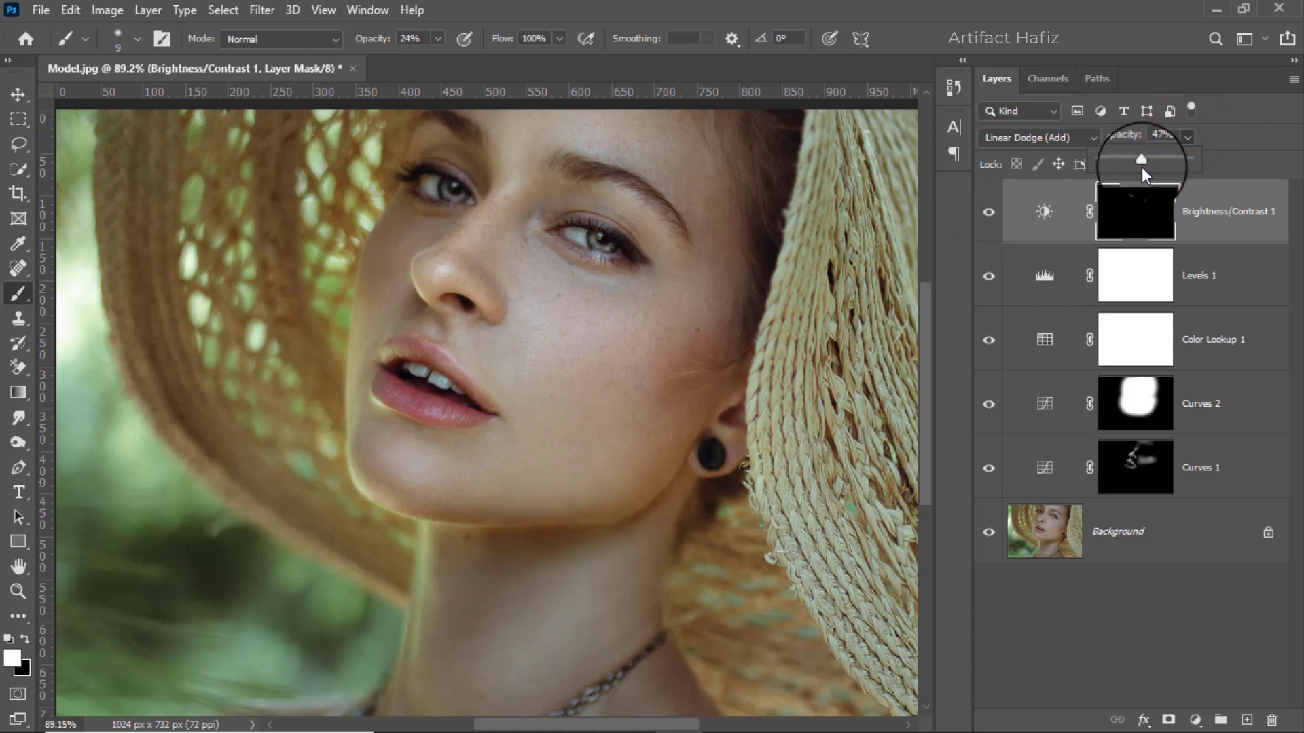
left_click(988, 215)
left_click(986, 216)
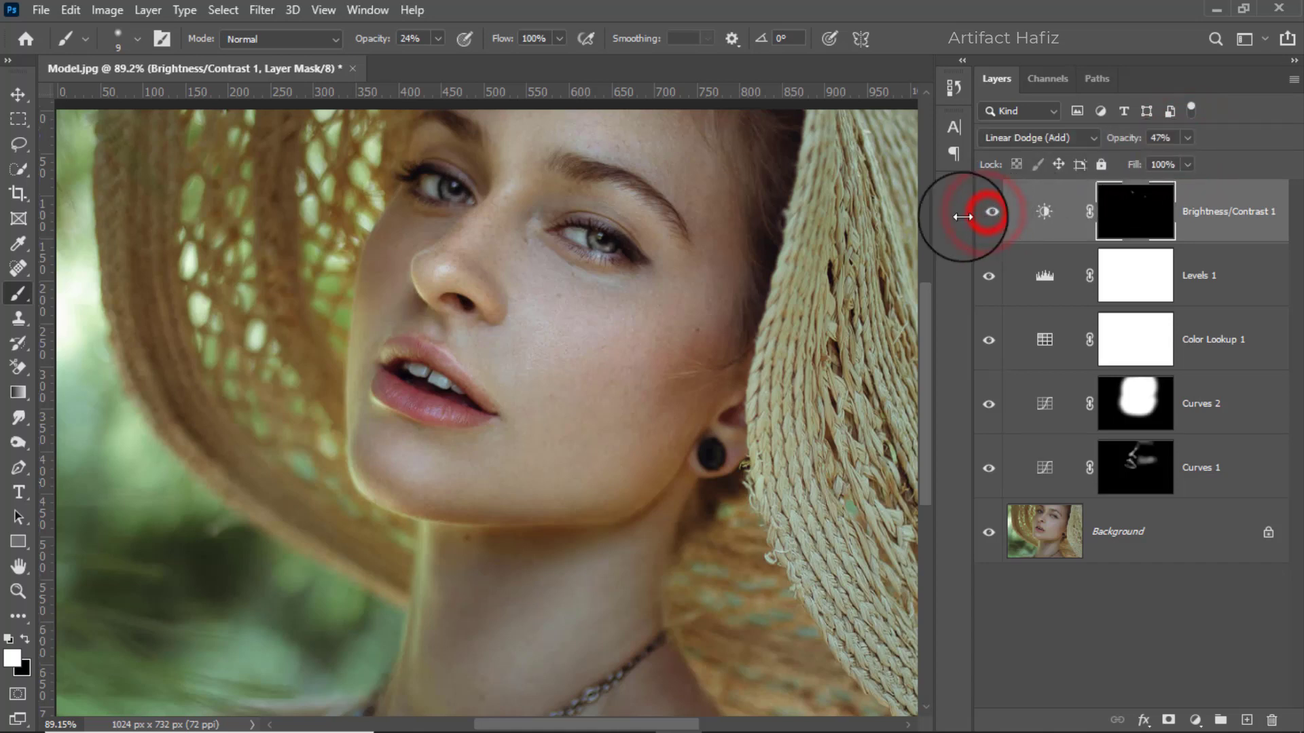
scroll(679, 265, "down", 8)
scroll(523, 295, "up", 5)
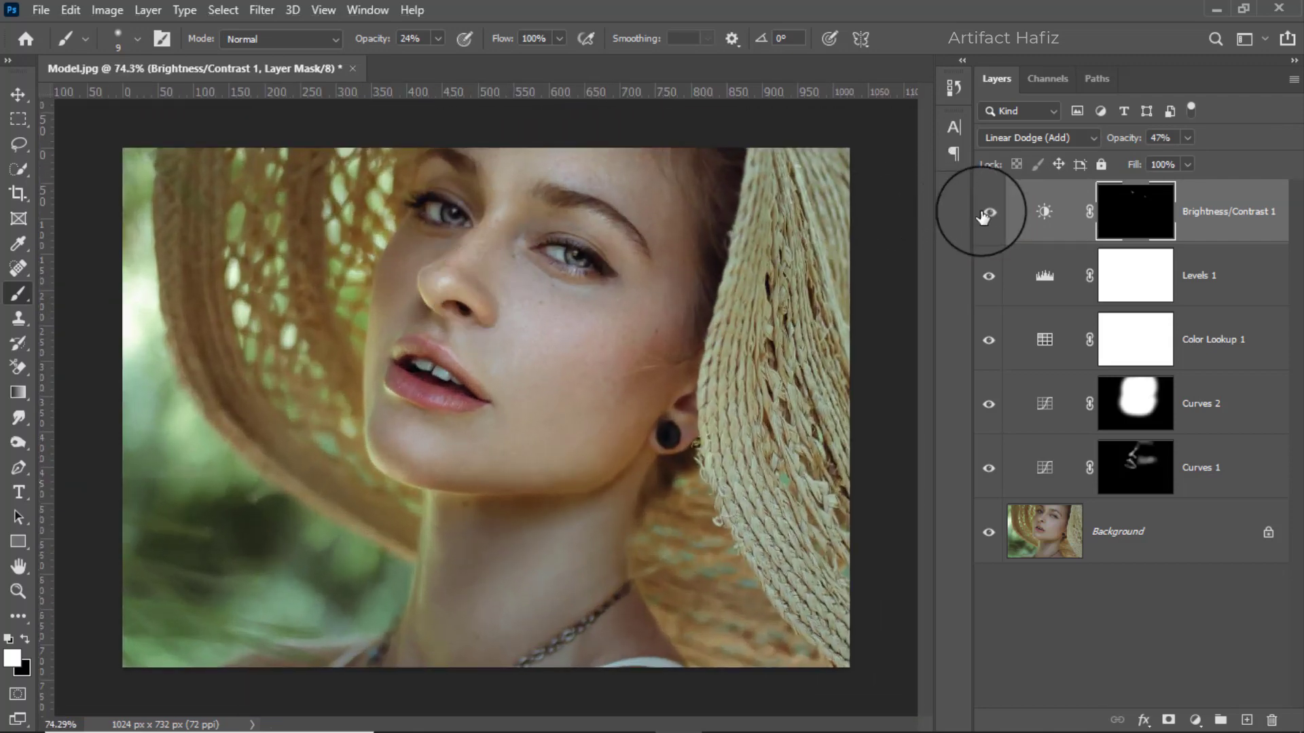
left_click(990, 215)
left_click(990, 216)
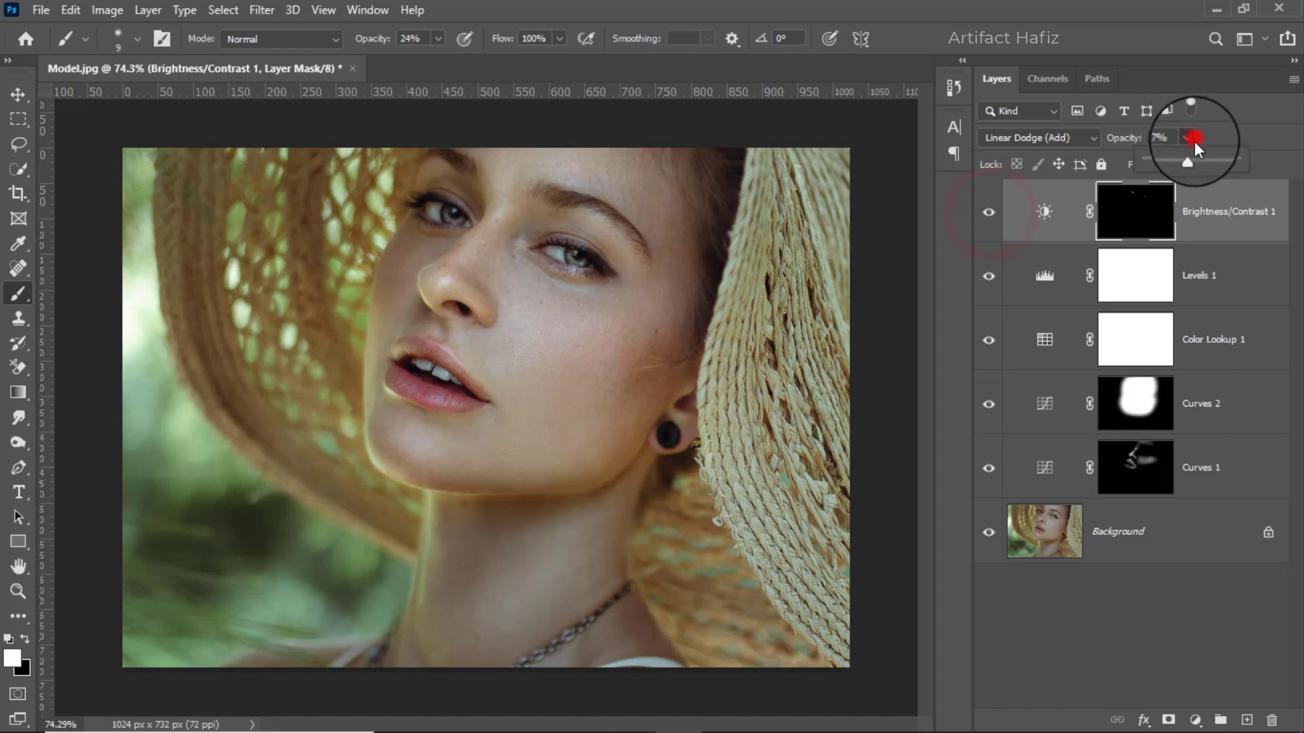
Lower the Brightness/Contrast 1 layer's opacity to 33% and compare the eyes with the layer hidden and shown.
left_click_drag(1194, 141, 1176, 160)
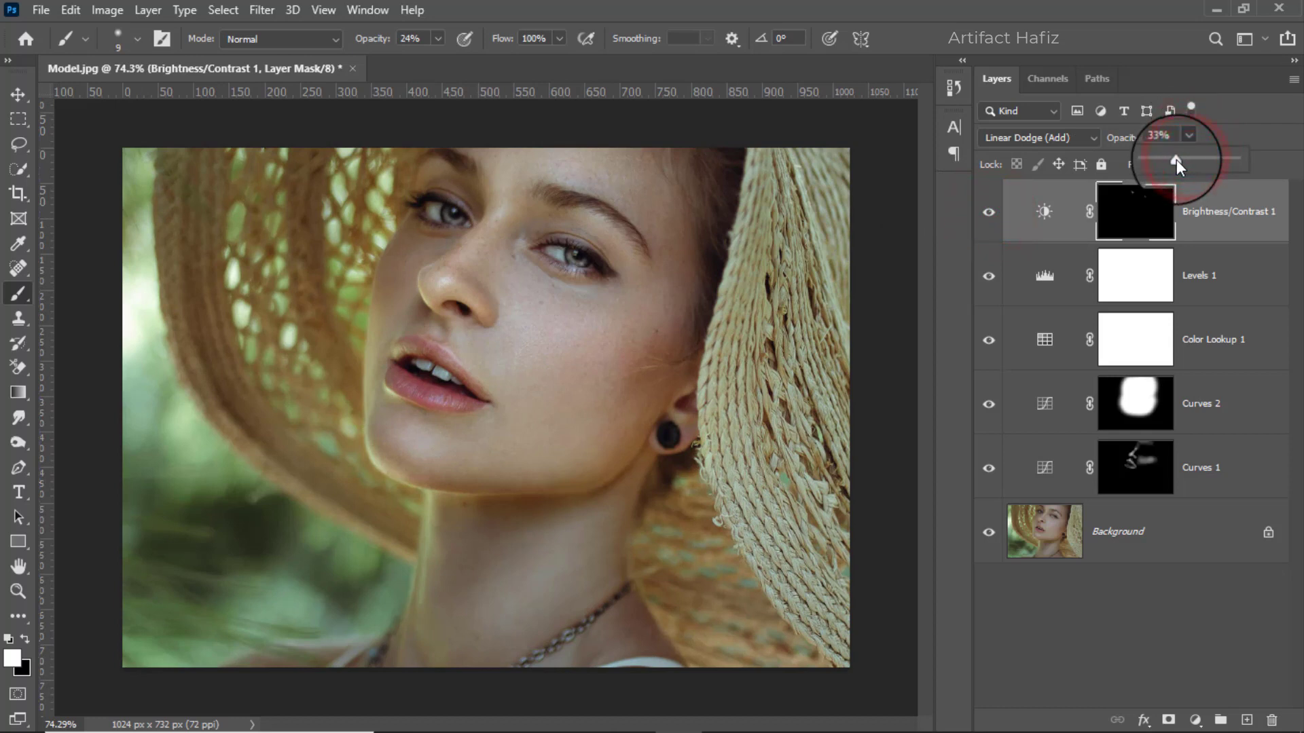
left_click(990, 215)
left_click(990, 215)
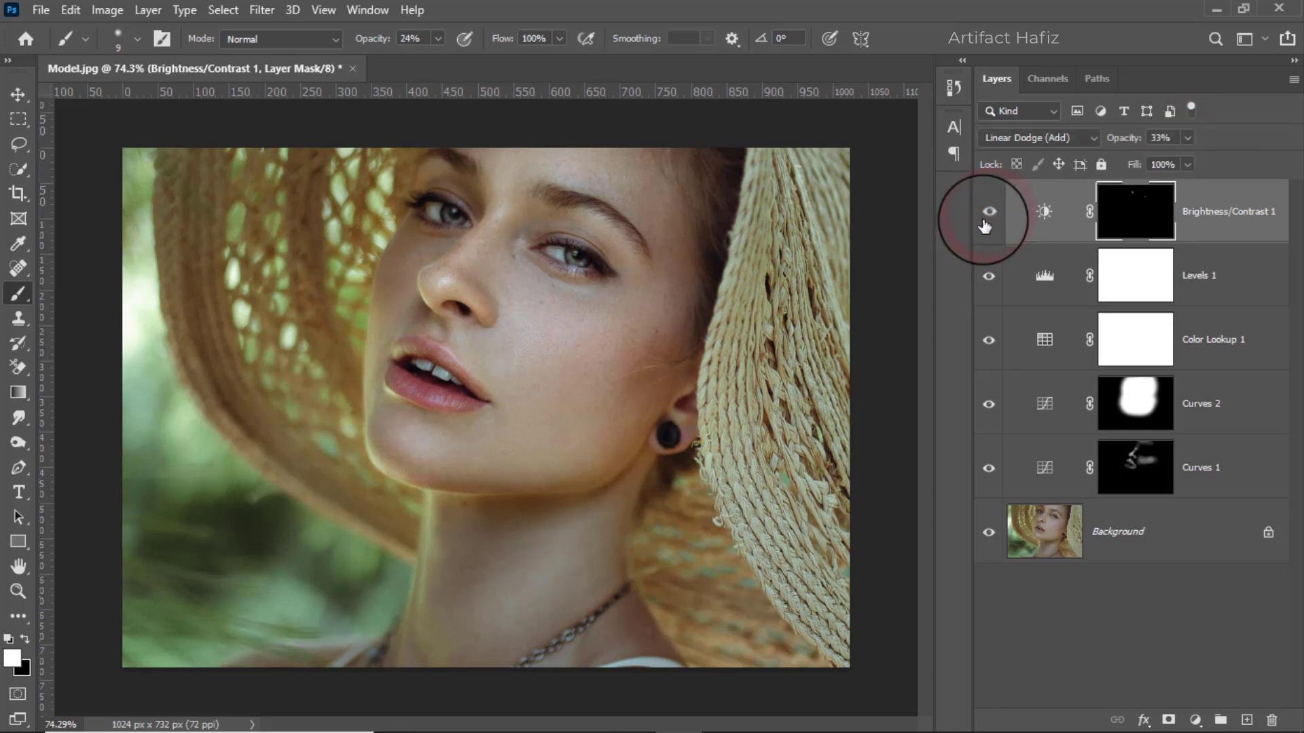
Stamp all visible layers into a new layer above Brightness/Contrast 1 and convert it for smart filters.
left_click(1202, 209)
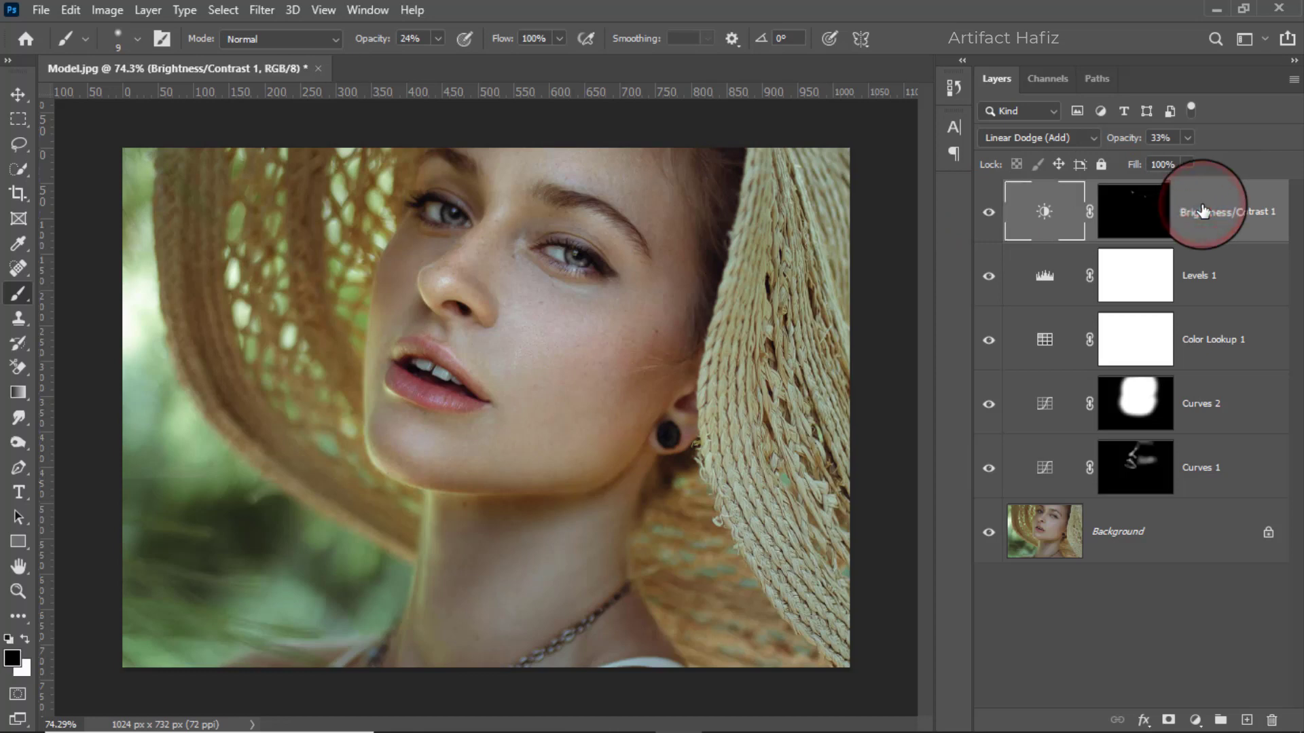
key("ctrl+alt+shift+e")
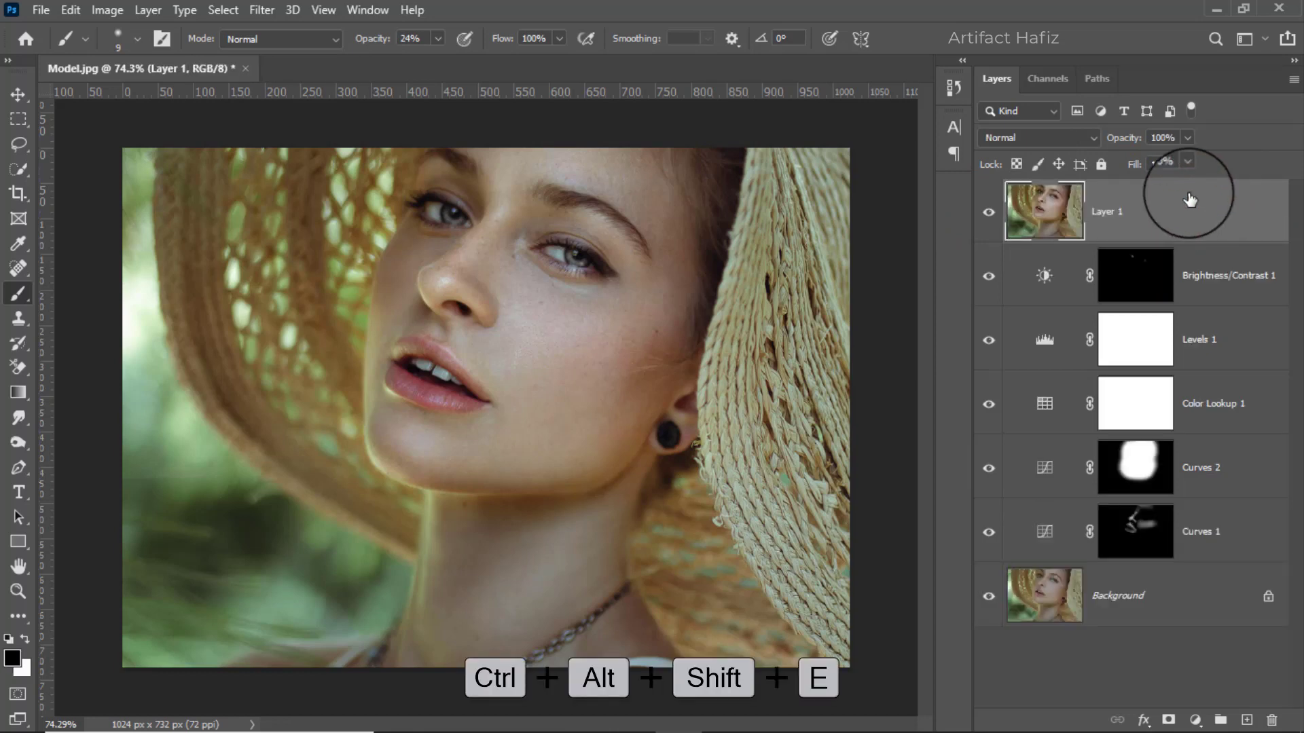
left_click(257, 11)
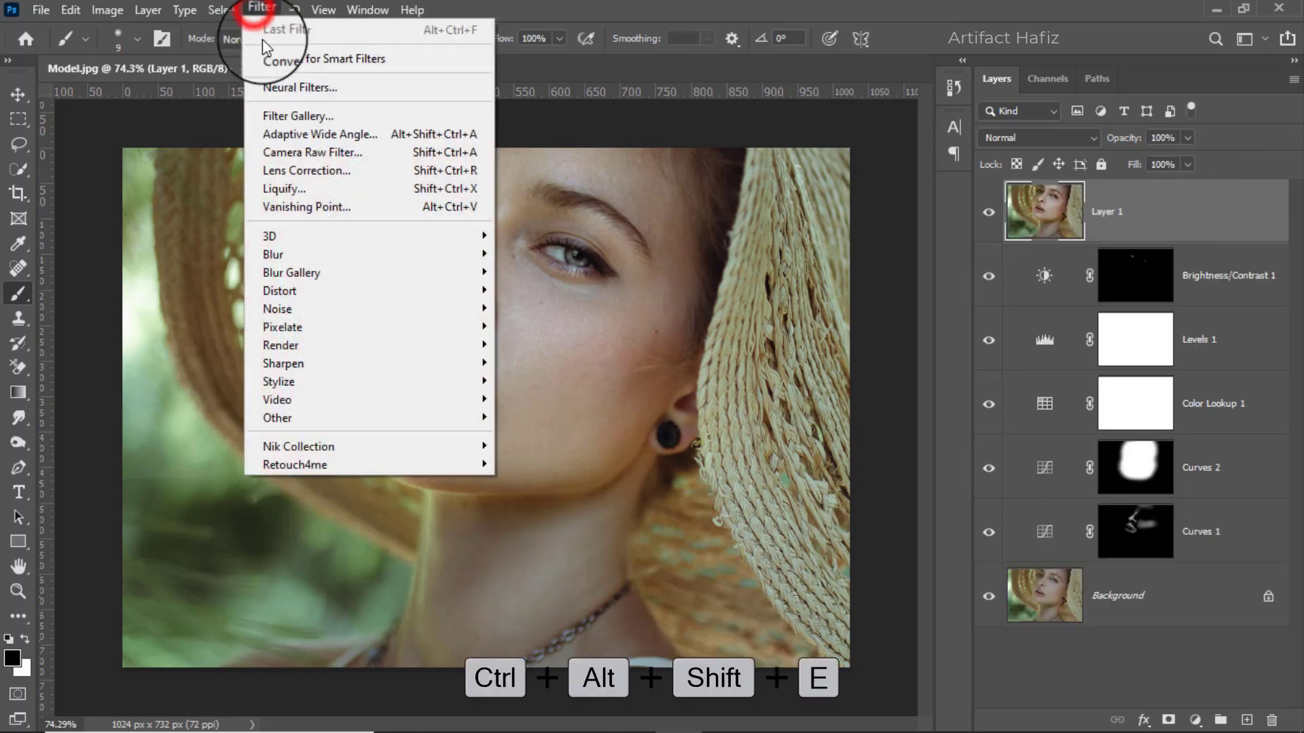
left_click(267, 57)
Apply the Camera Raw Filter to the stamped layer with Exposure -0.15, Highlights -20, Shadows +17, Whites +16 and Blacks +10.
left_click(259, 10)
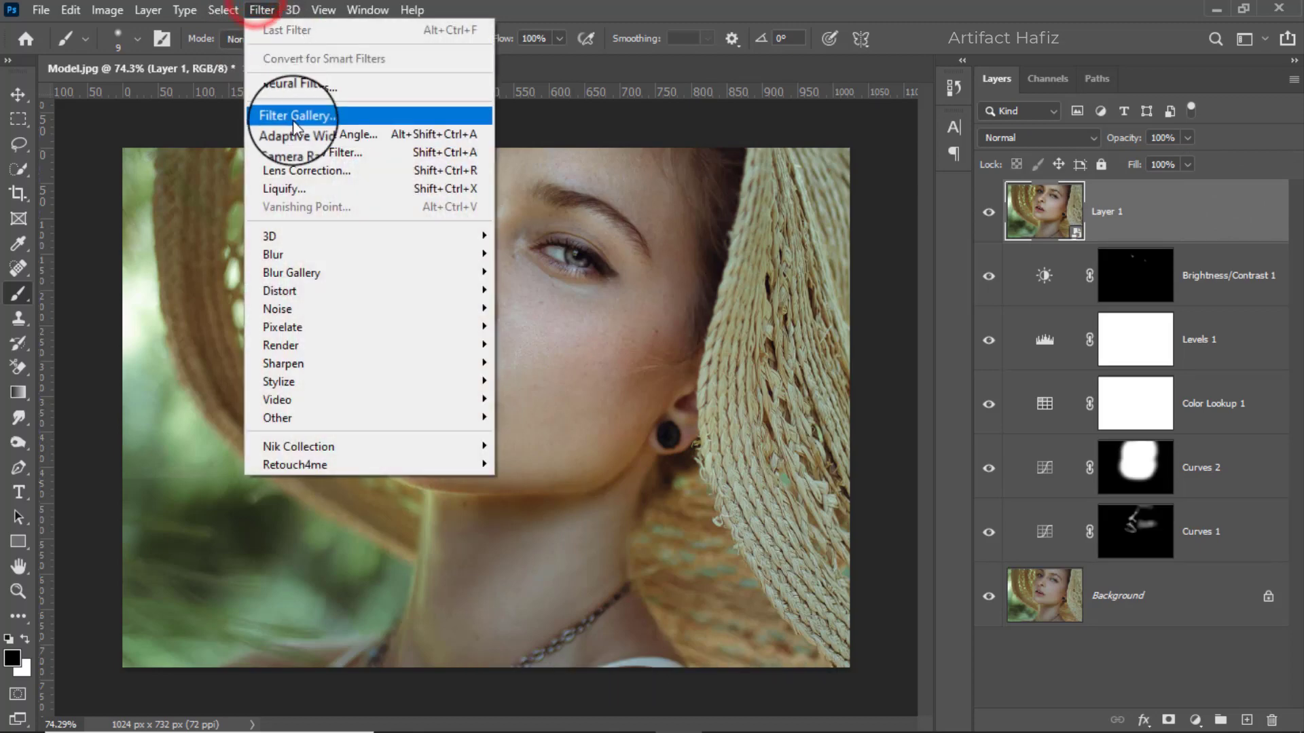
left_click(299, 153)
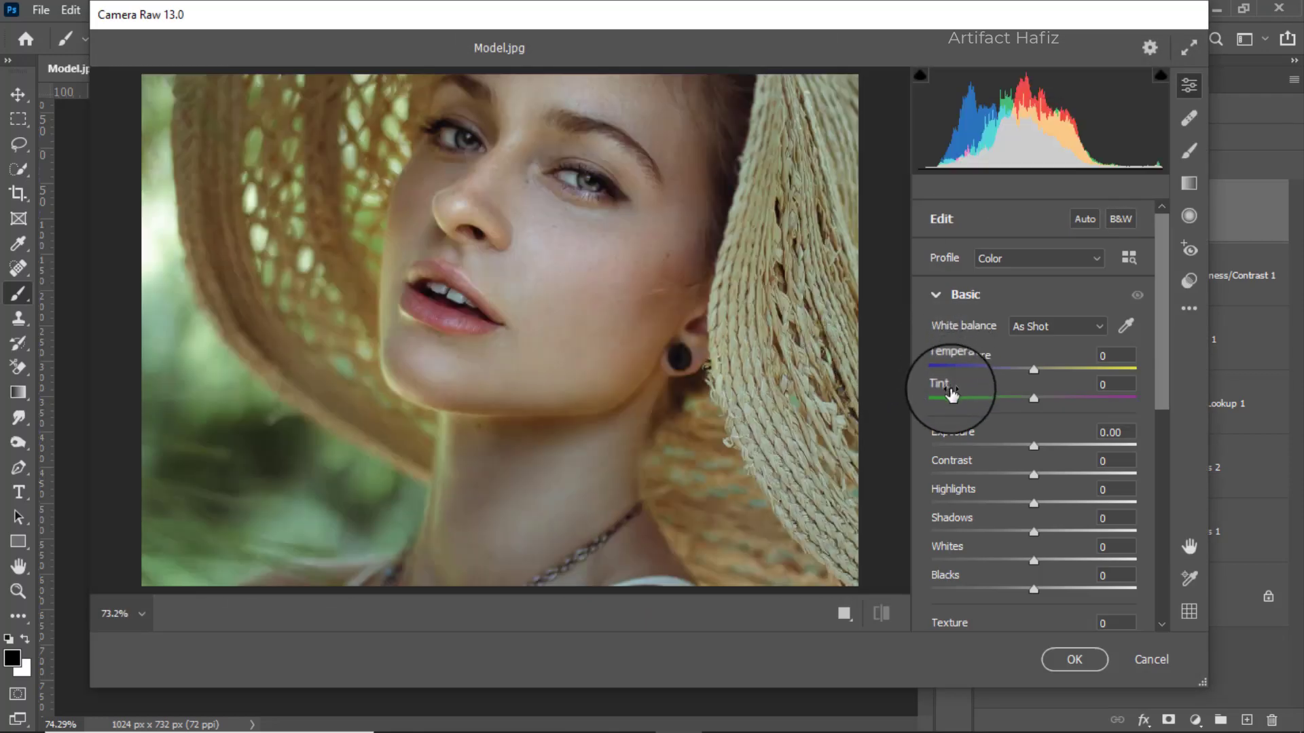
scroll(1002, 387, "down", 3)
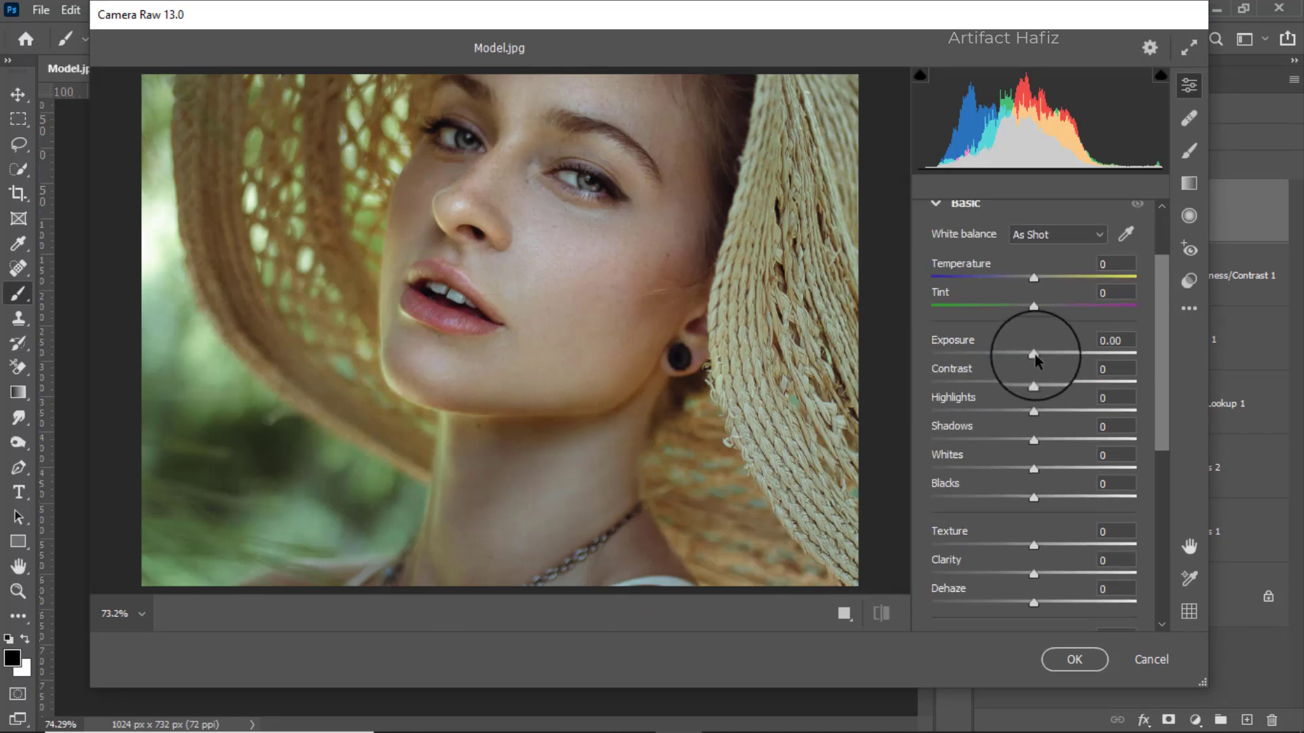
left_click_drag(1036, 358, 1031, 360)
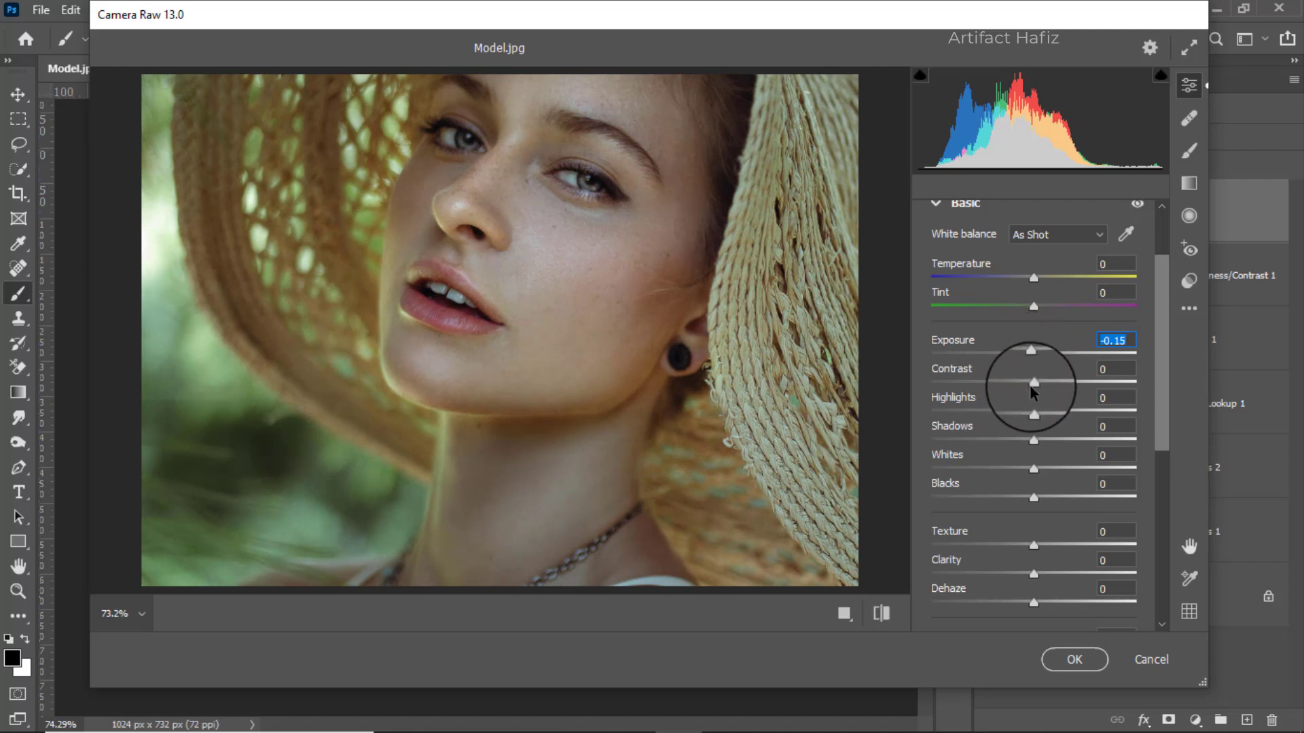
left_click_drag(1012, 413, 1012, 413)
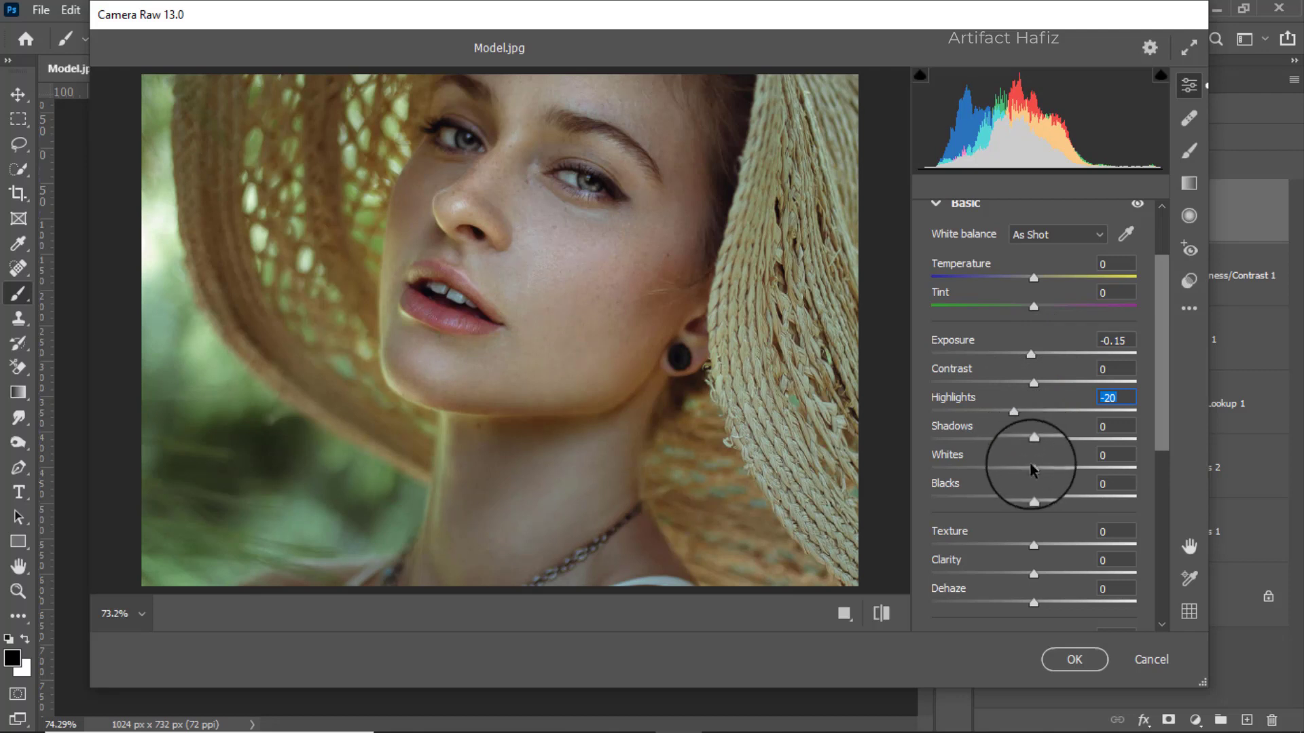
left_click_drag(1034, 470, 1053, 436)
left_click_drag(1033, 500, 1045, 498)
Set Texture to -4, Clarity to +2 and Dehaze to +2 in the Basic adjustments.
scroll(1053, 451, "down", 3)
left_click_drag(1033, 454, 1028, 455)
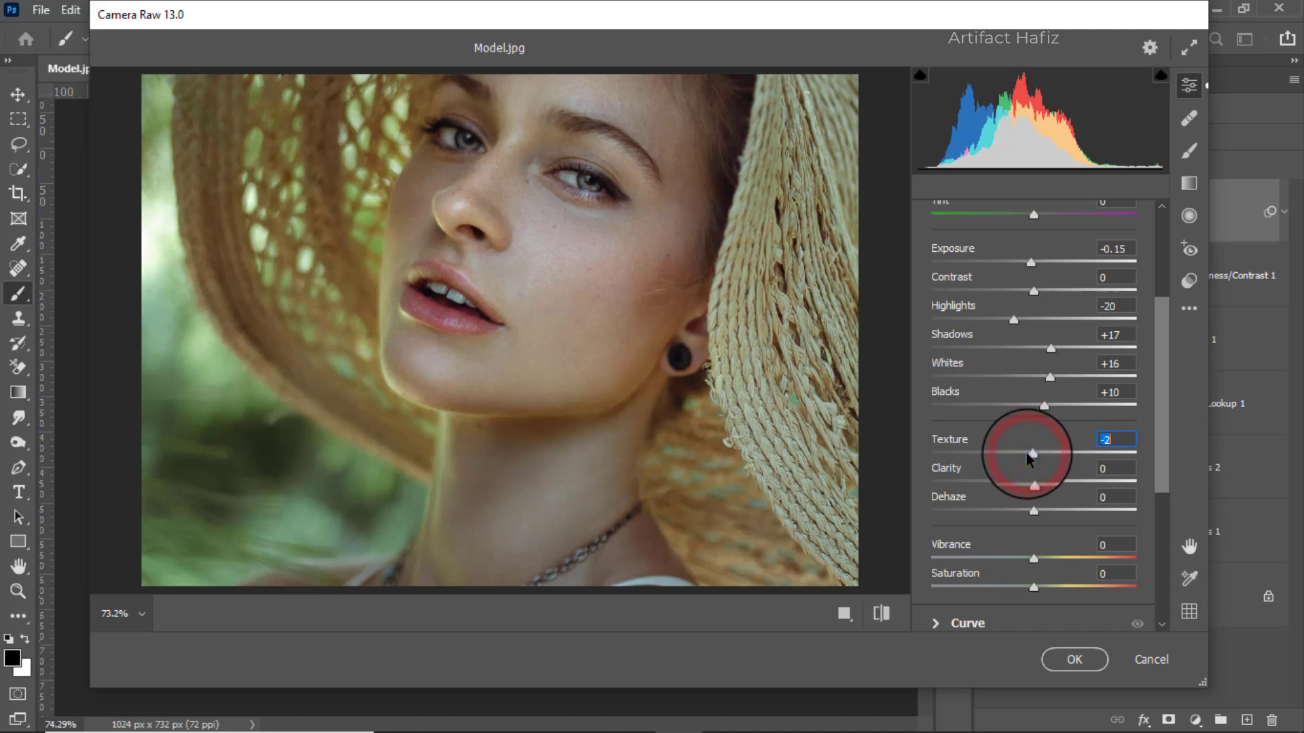
left_click_drag(1025, 455, 1034, 484)
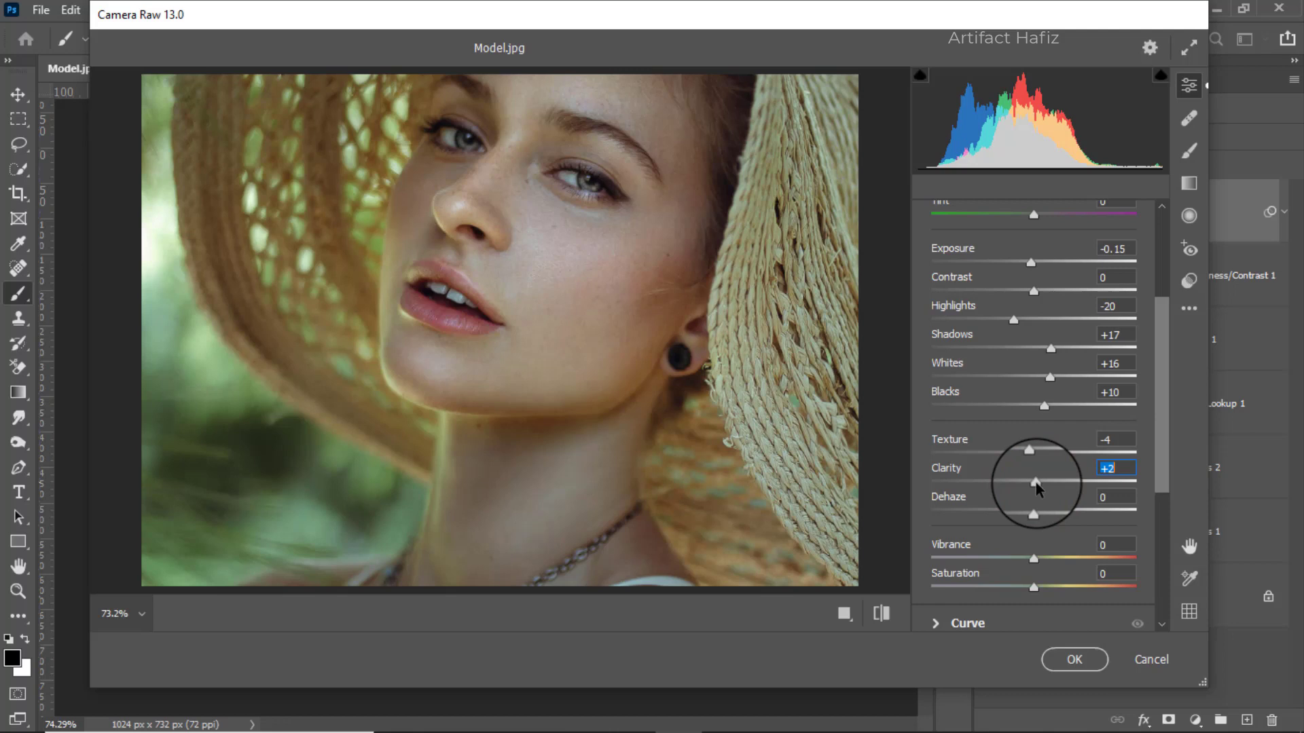
scroll(1053, 451, "down", 3)
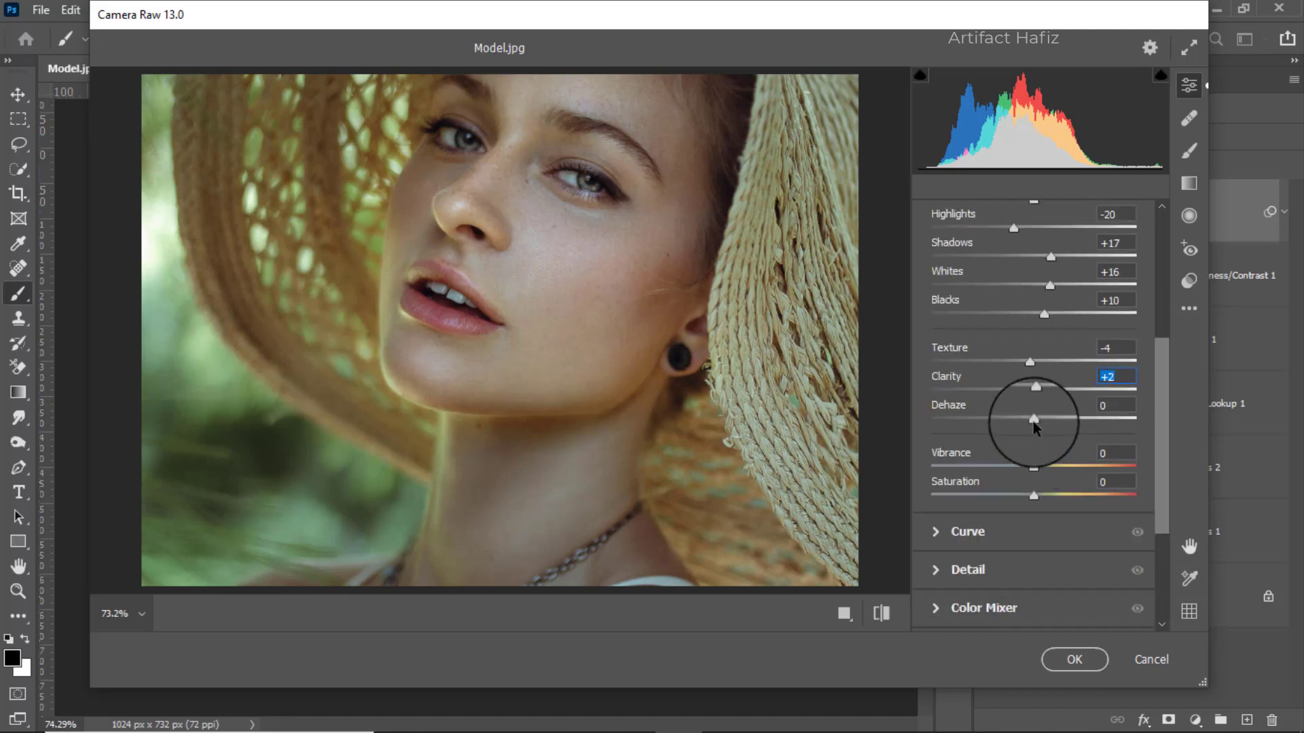
left_click_drag(1054, 418, 1034, 421)
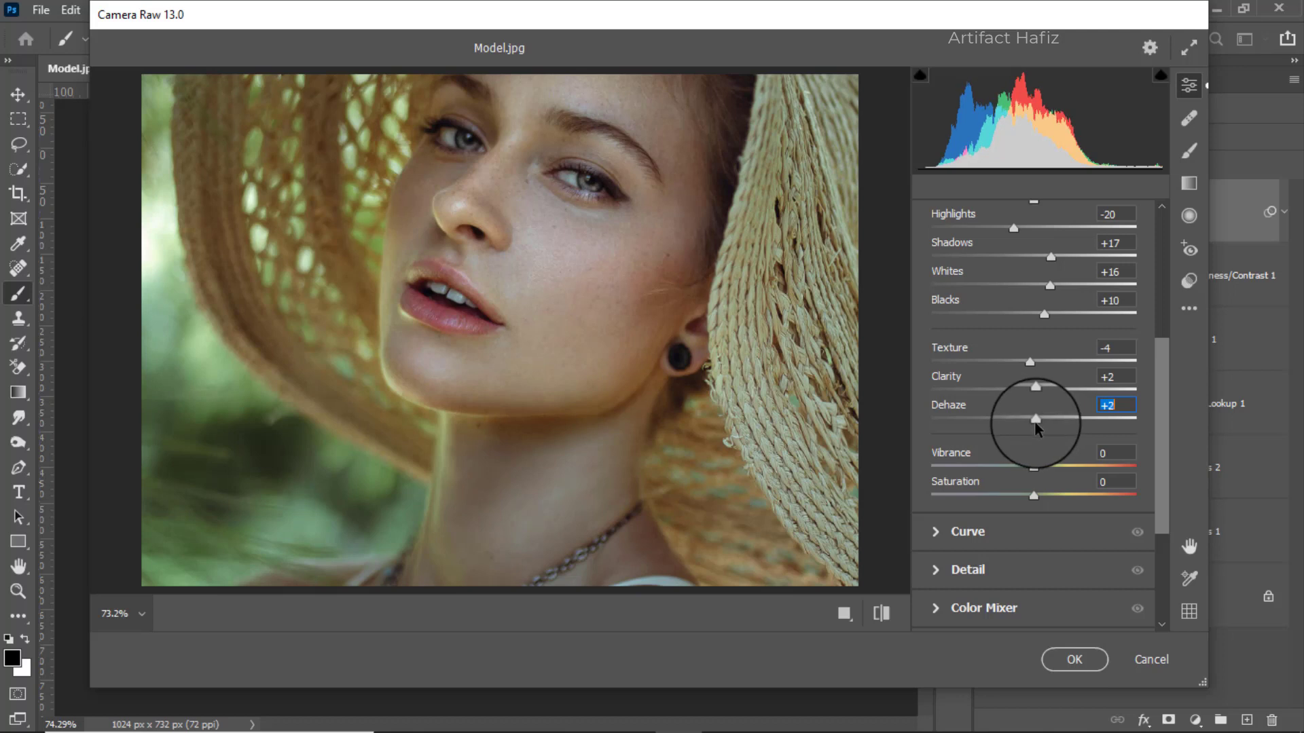
Raise the black point of the blue channel's point curve to an output of 3.
scroll(1035, 424, "down", 3)
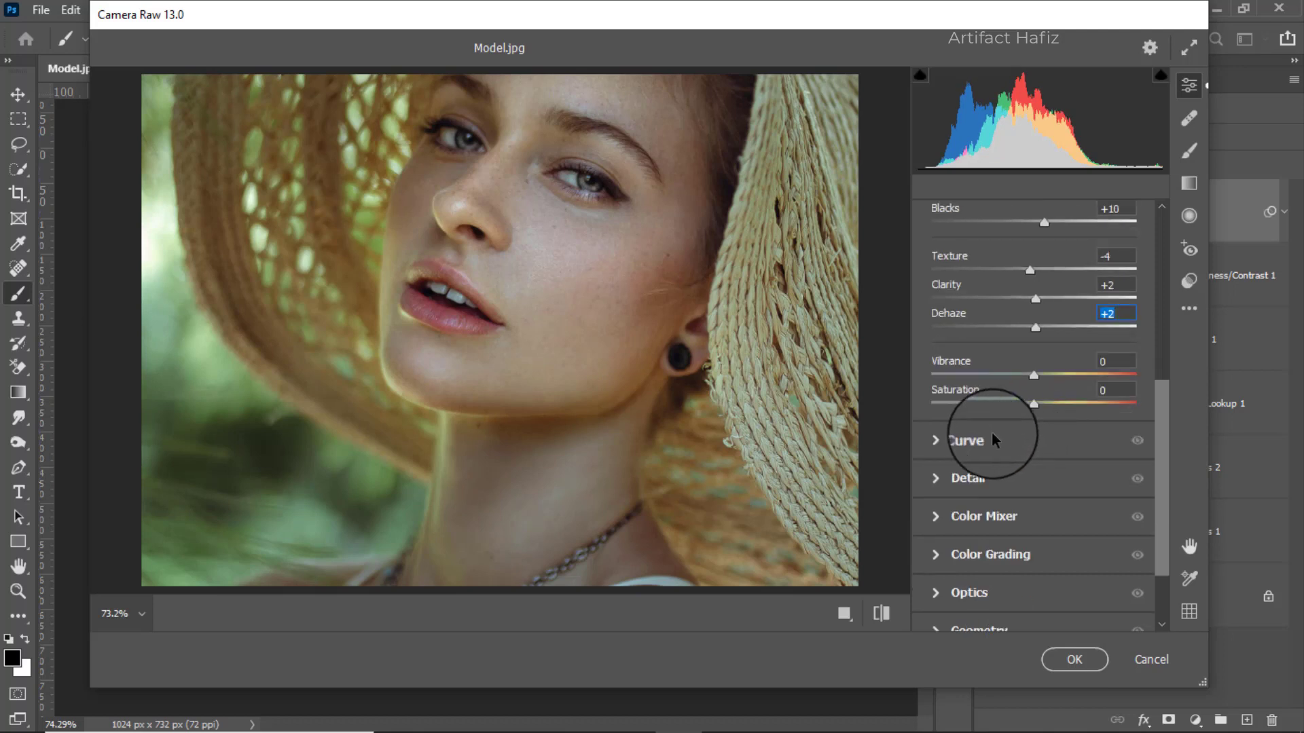
left_click(991, 436)
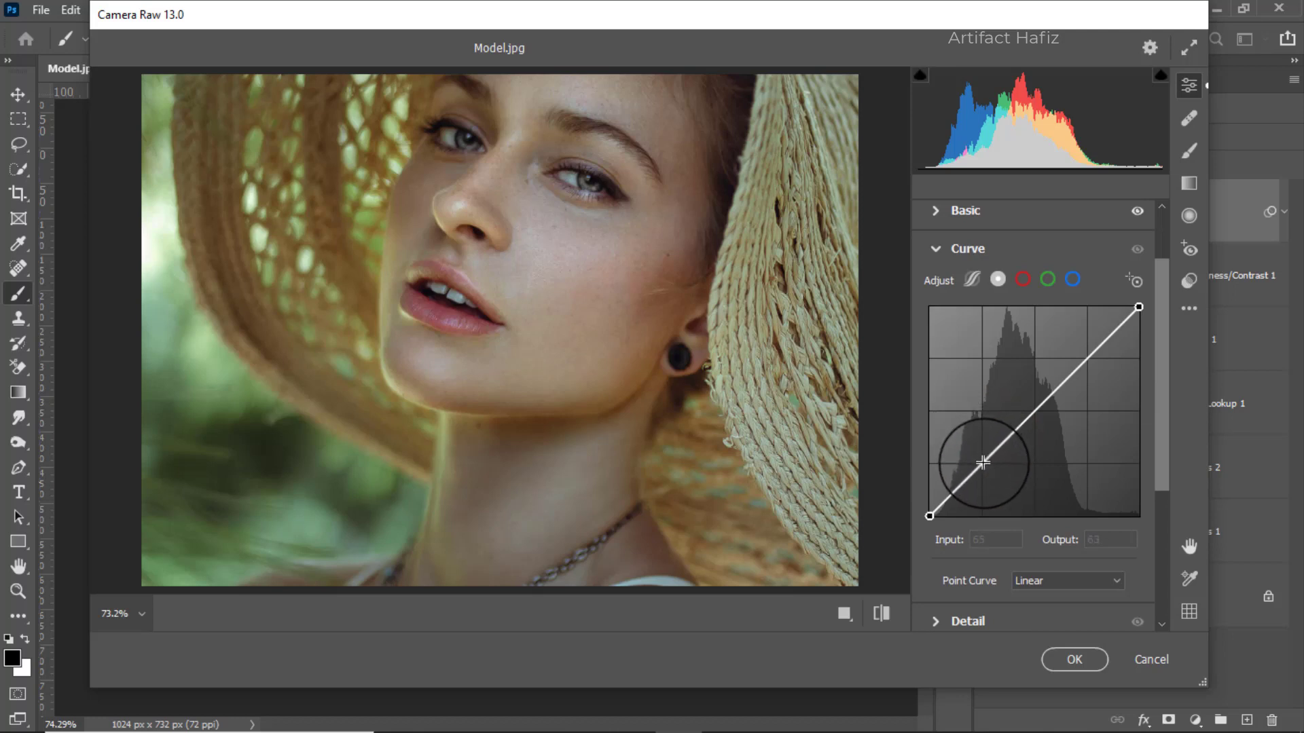
left_click(1072, 279)
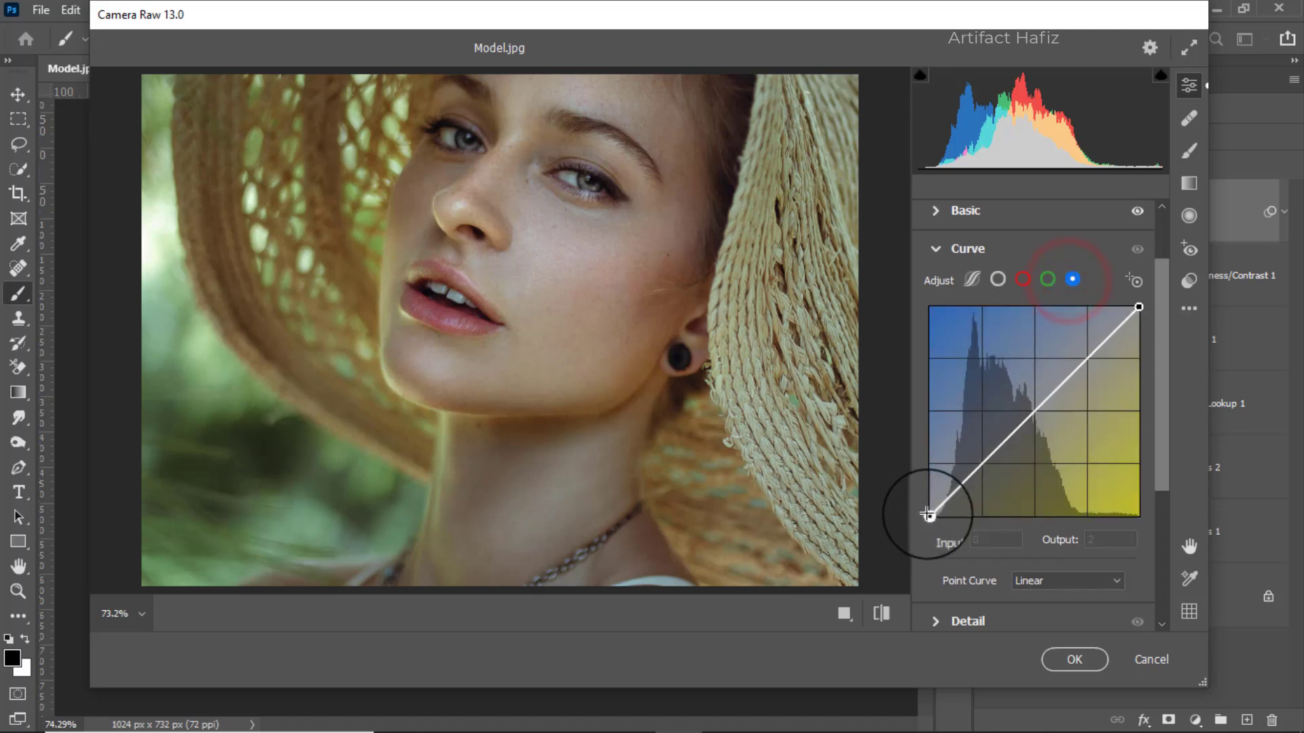
left_click_drag(928, 516, 921, 513)
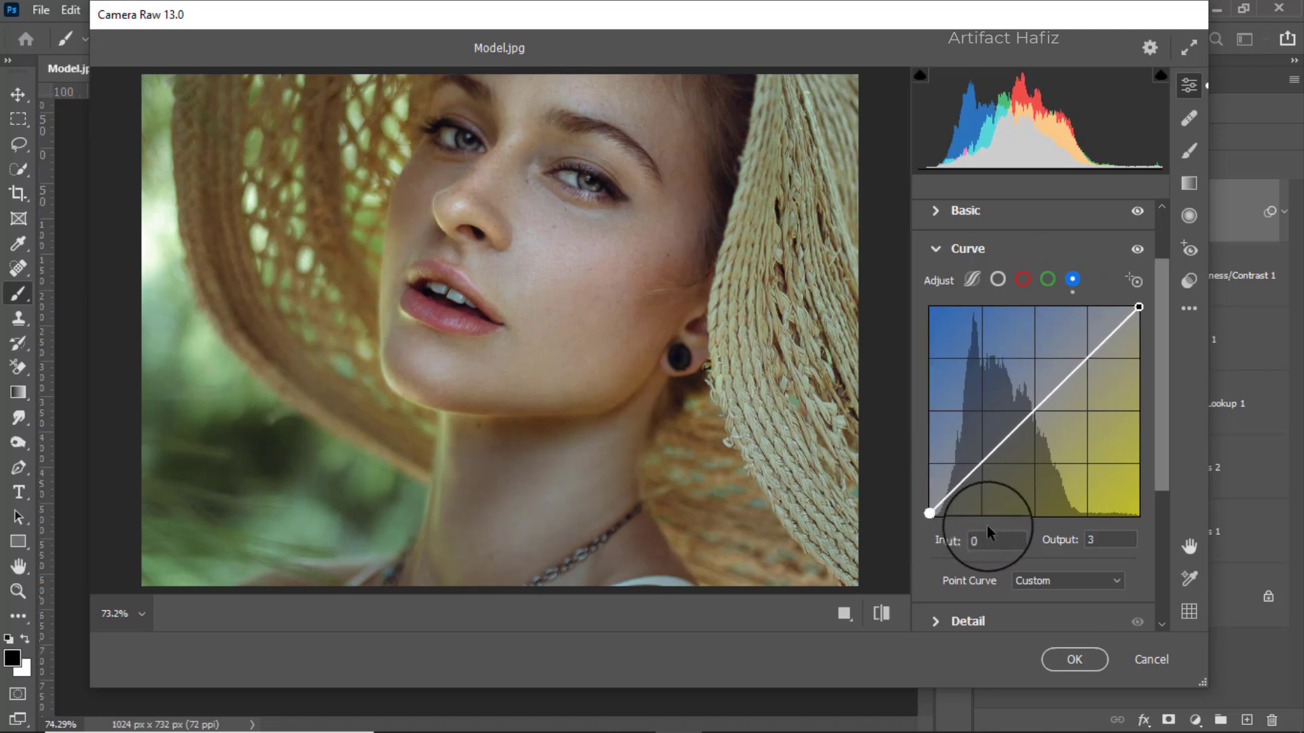
left_click(1118, 539)
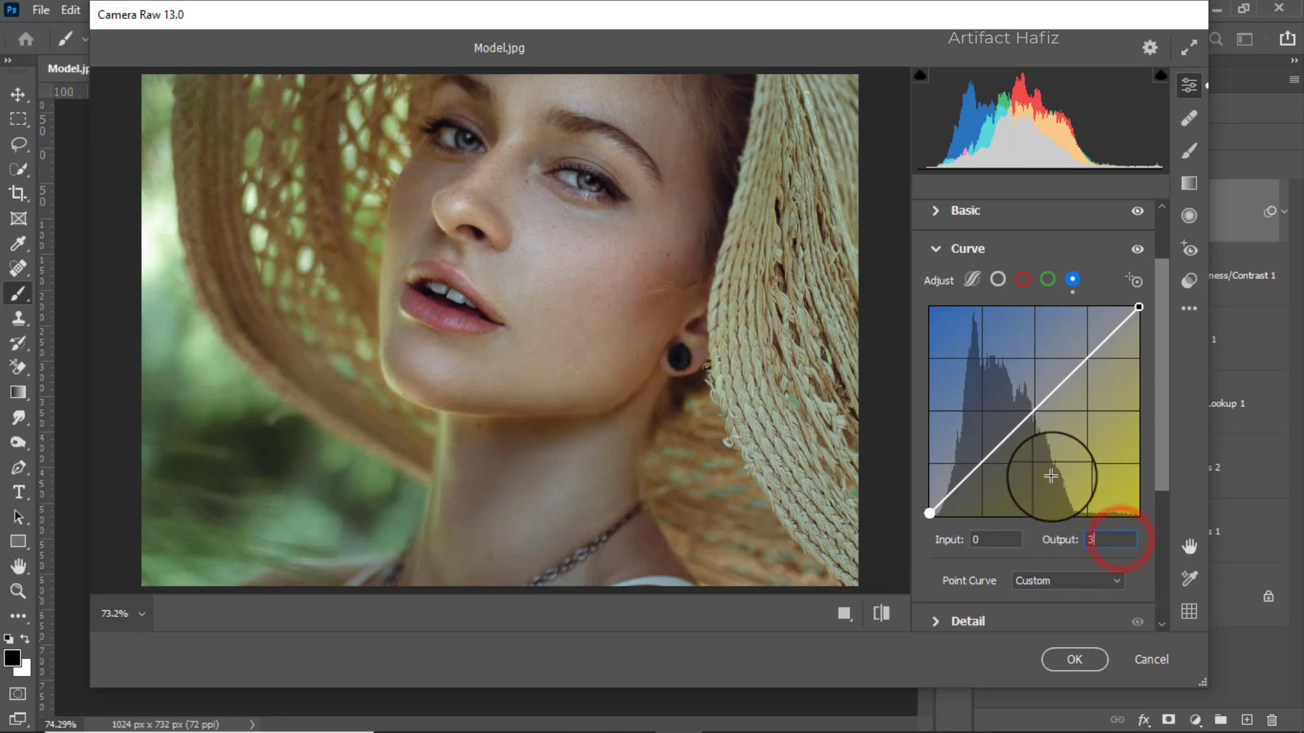
Set the Detail adjustments to Sharpening 4, Noise Reduction 10 and Color Noise Reduction 6.
scroll(1050, 474, "down", 3)
left_click(939, 482)
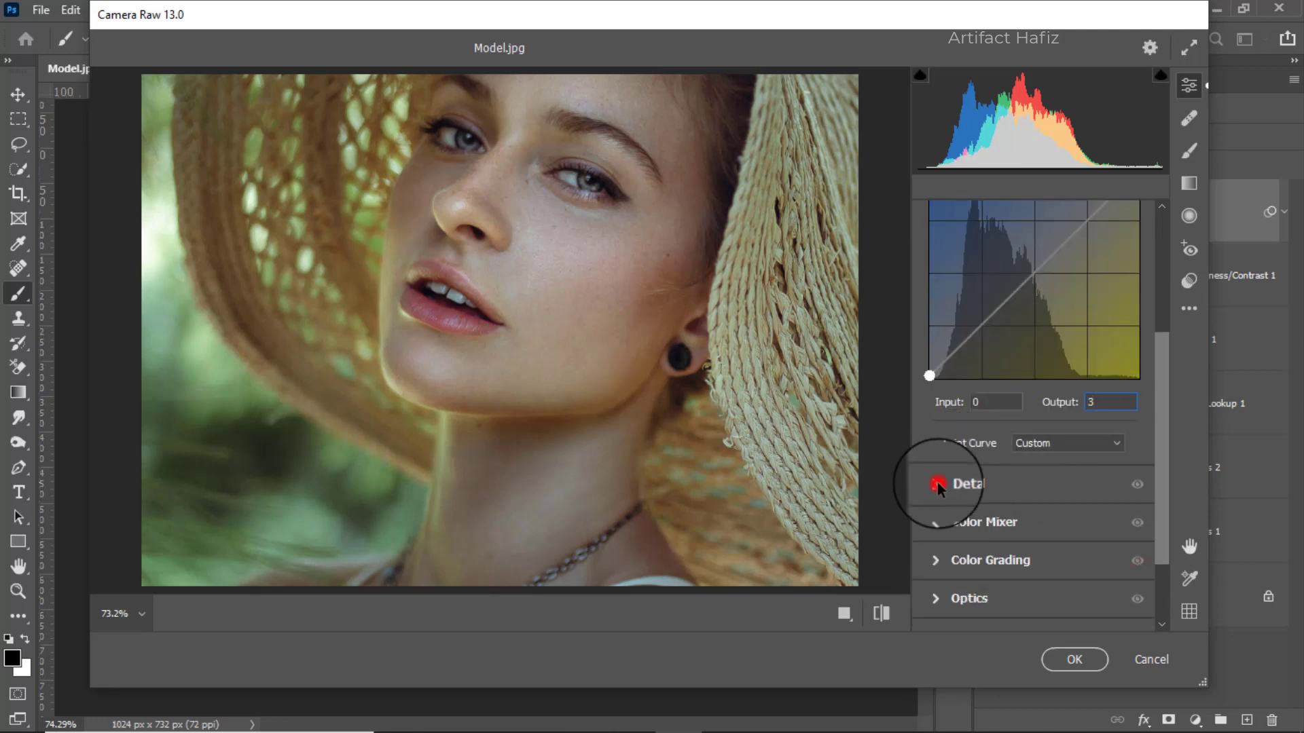
left_click_drag(928, 454, 948, 456)
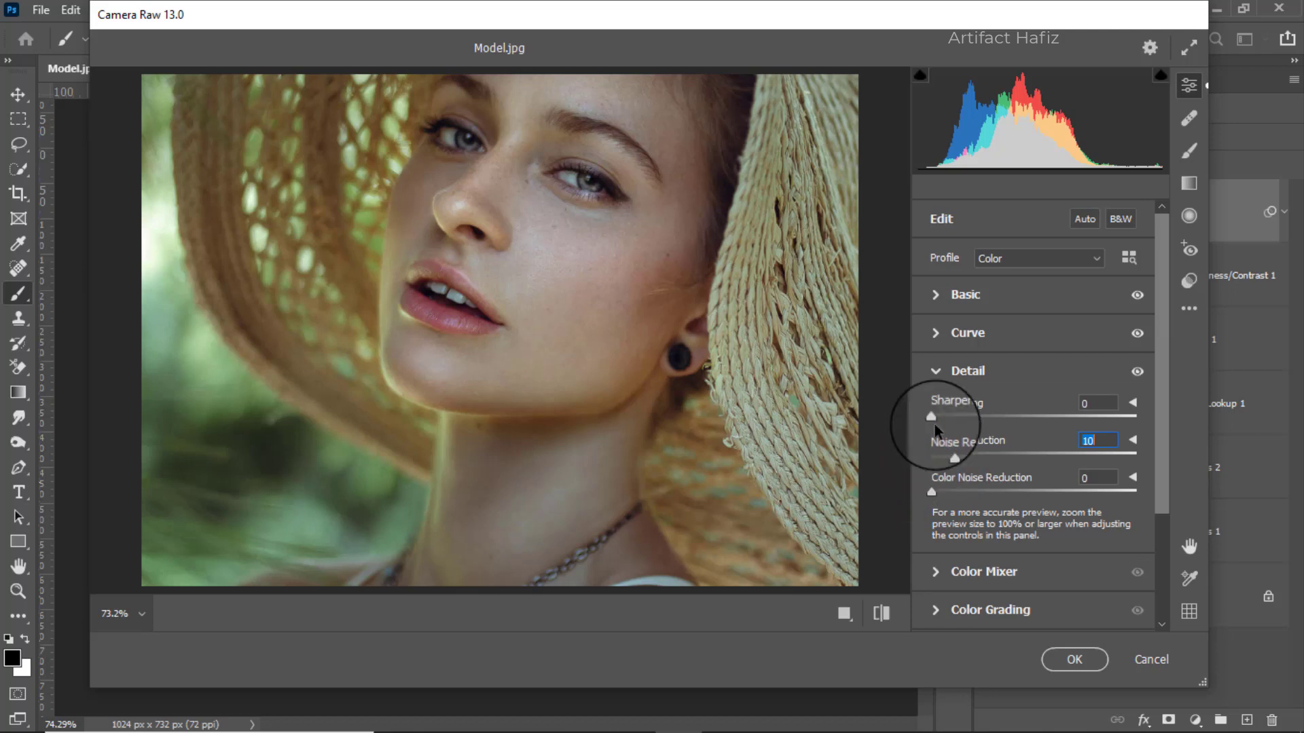
left_click_drag(930, 415, 931, 414)
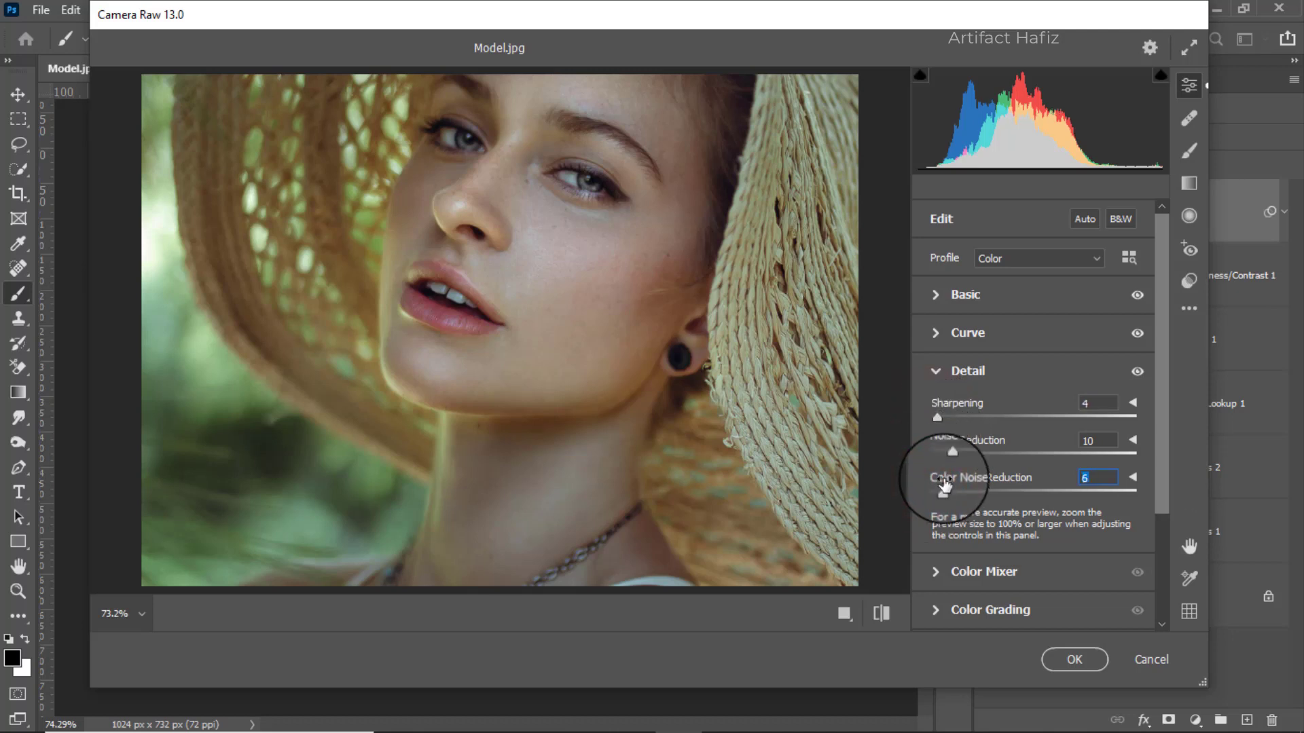
Adjust the Color Mixer saturation to Reds +7, Yellows 0, Greens -49, Aquas +5 and Blues +7.
scroll(972, 454, "down", 3)
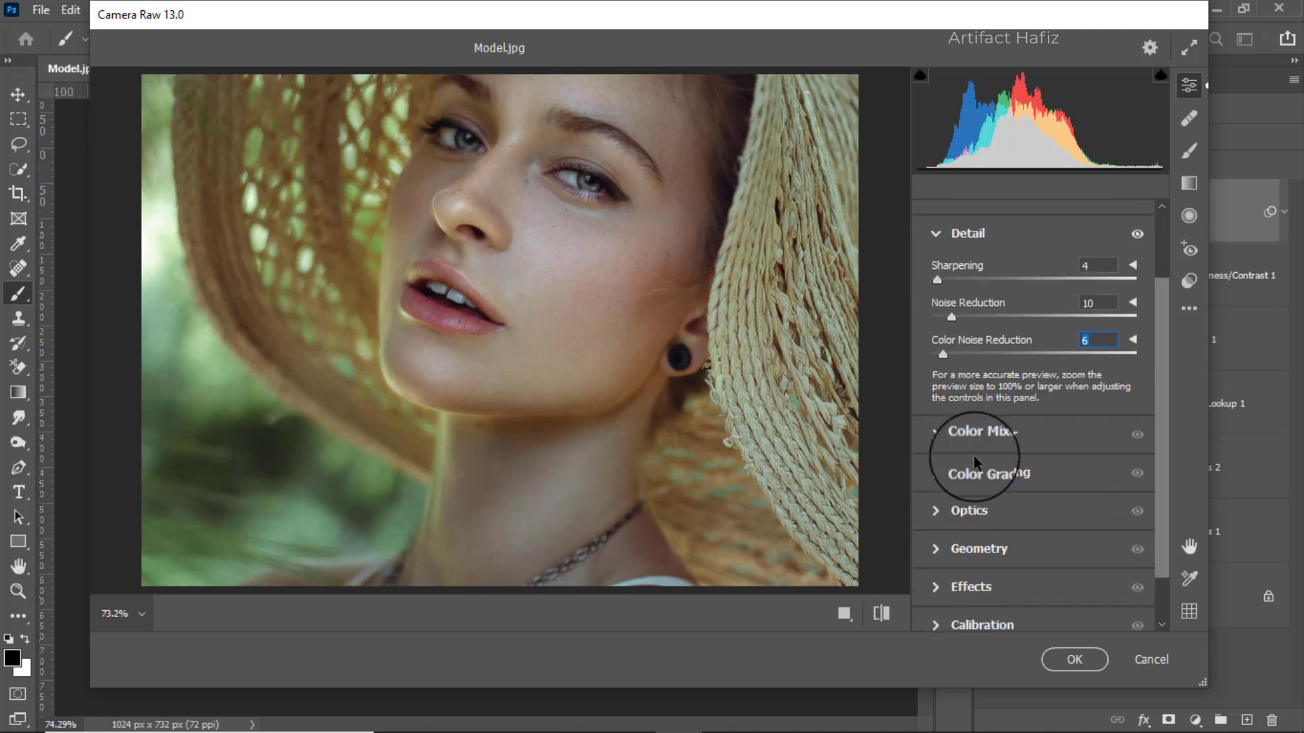
left_click(967, 433)
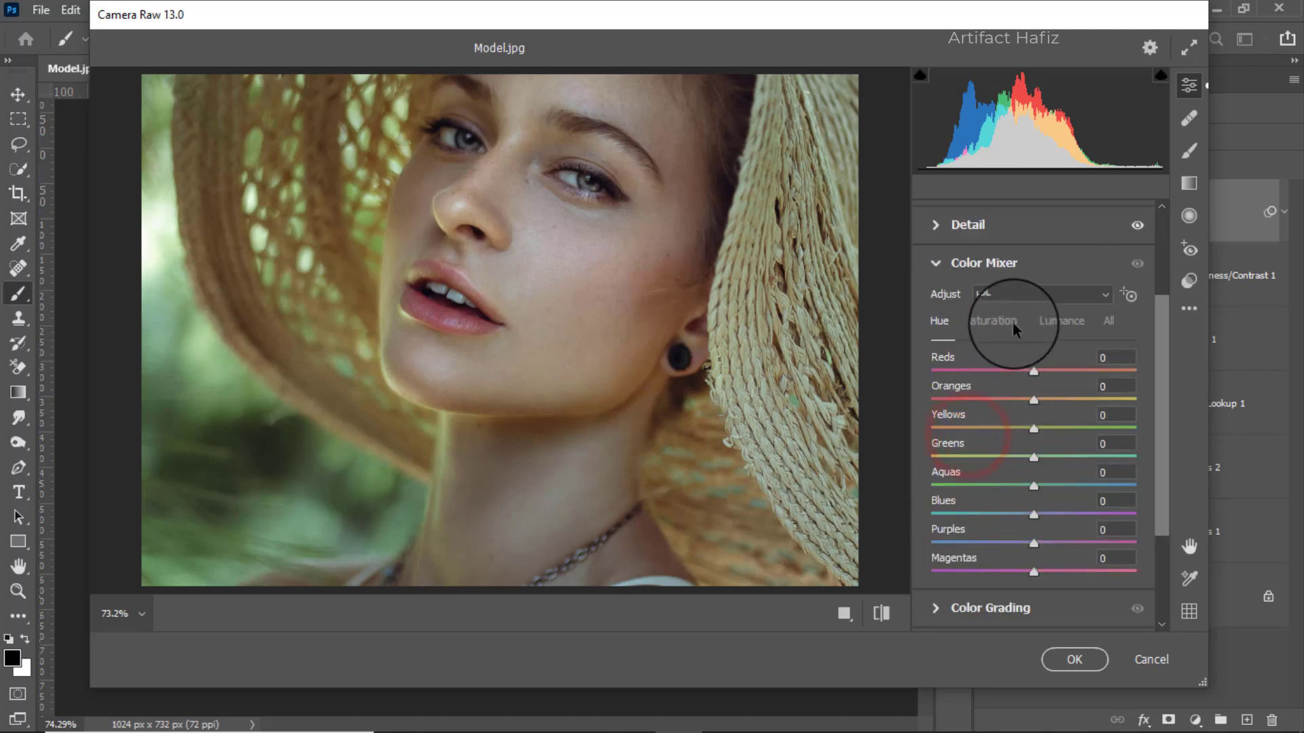
left_click(1012, 320)
mouse_move(1032, 371)
left_mouse_down()
mouse_move(1081, 366)
mouse_move(1040, 379)
left_mouse_up()
mouse_move(1030, 430)
left_mouse_down()
mouse_move(950, 429)
mouse_move(1039, 435)
left_mouse_up()
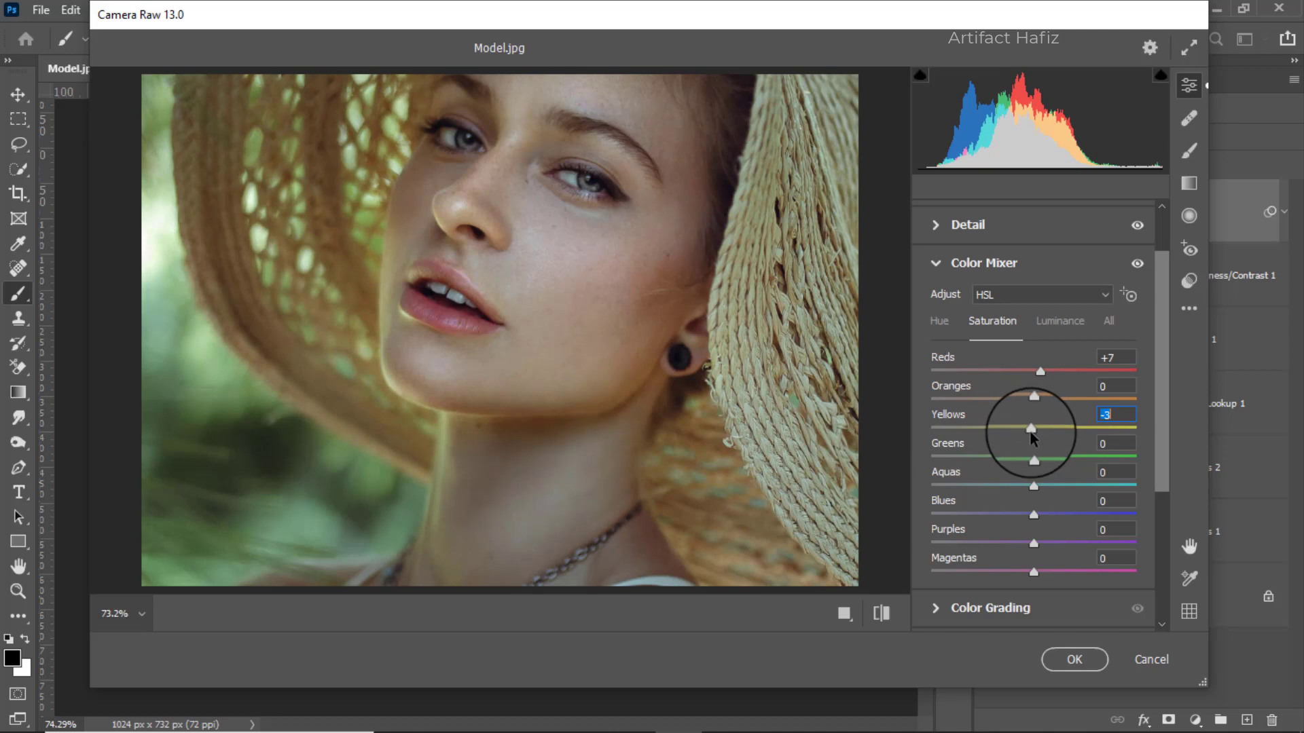
left_click_drag(1034, 459, 1042, 486)
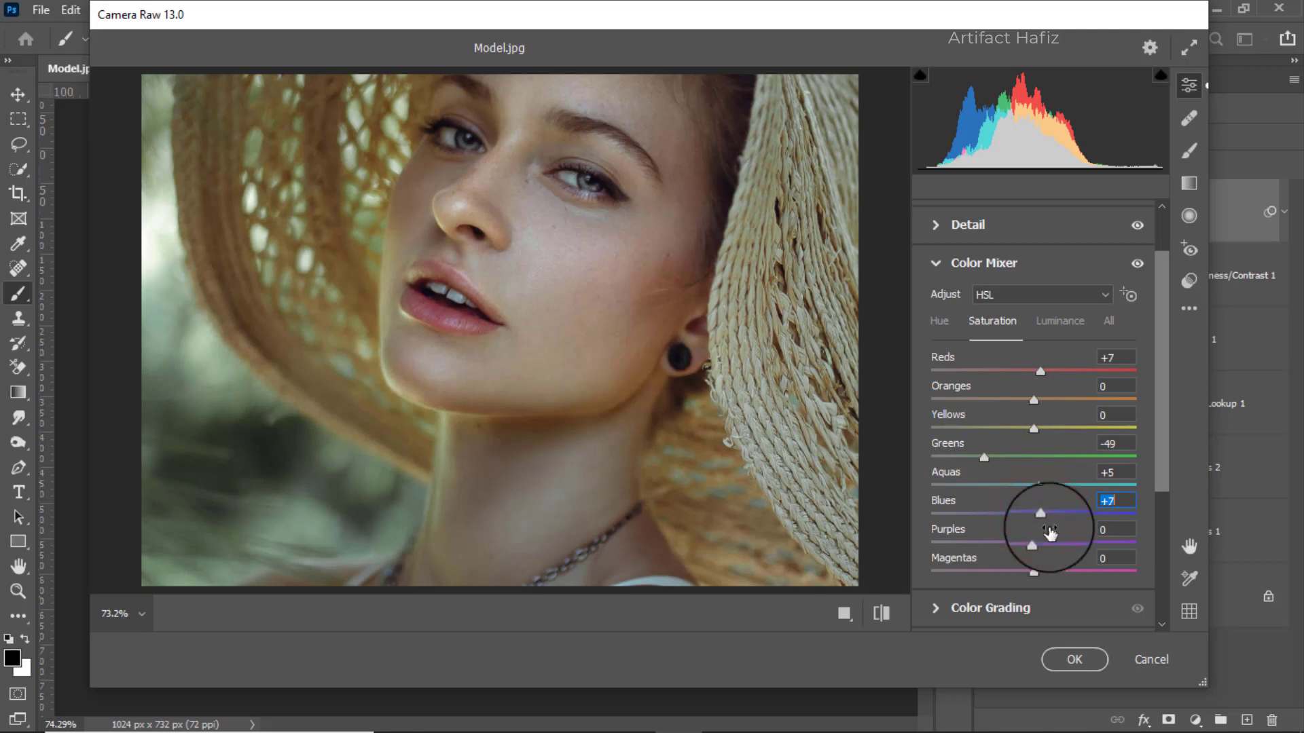
Adjust the Color Mixer luminance, setting Reds to +6 and Oranges to +2.
scroll(983, 555, "down", 2)
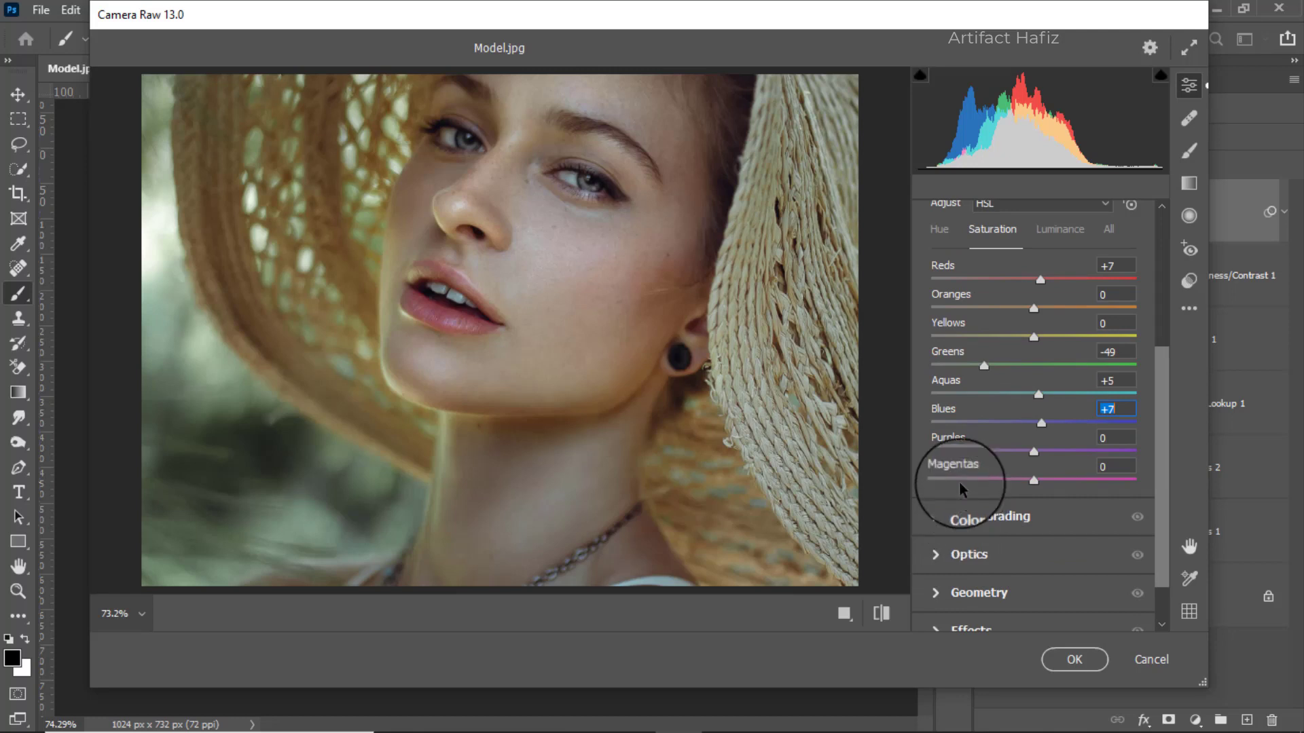
left_click(1060, 229)
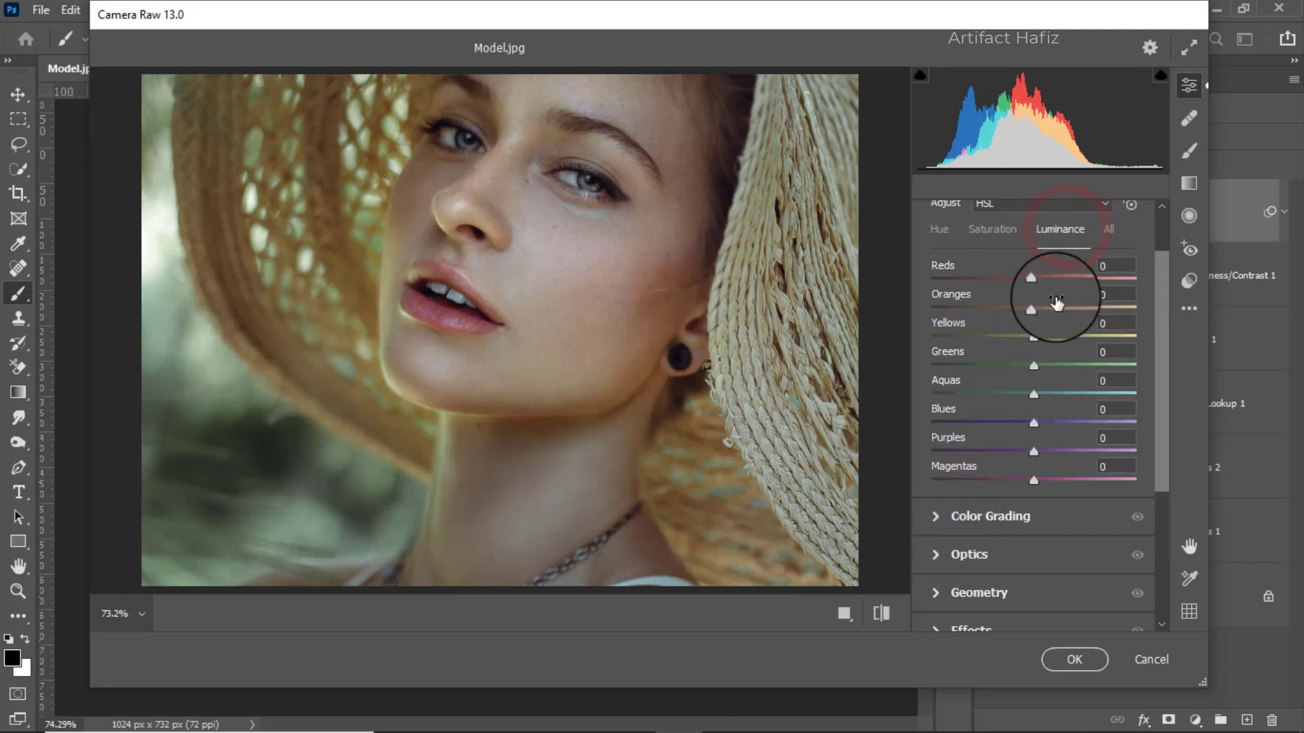
mouse_move(1043, 307)
left_mouse_down()
mouse_move(1083, 305)
mouse_move(1027, 308)
mouse_move(1085, 313)
mouse_move(1037, 325)
left_mouse_up()
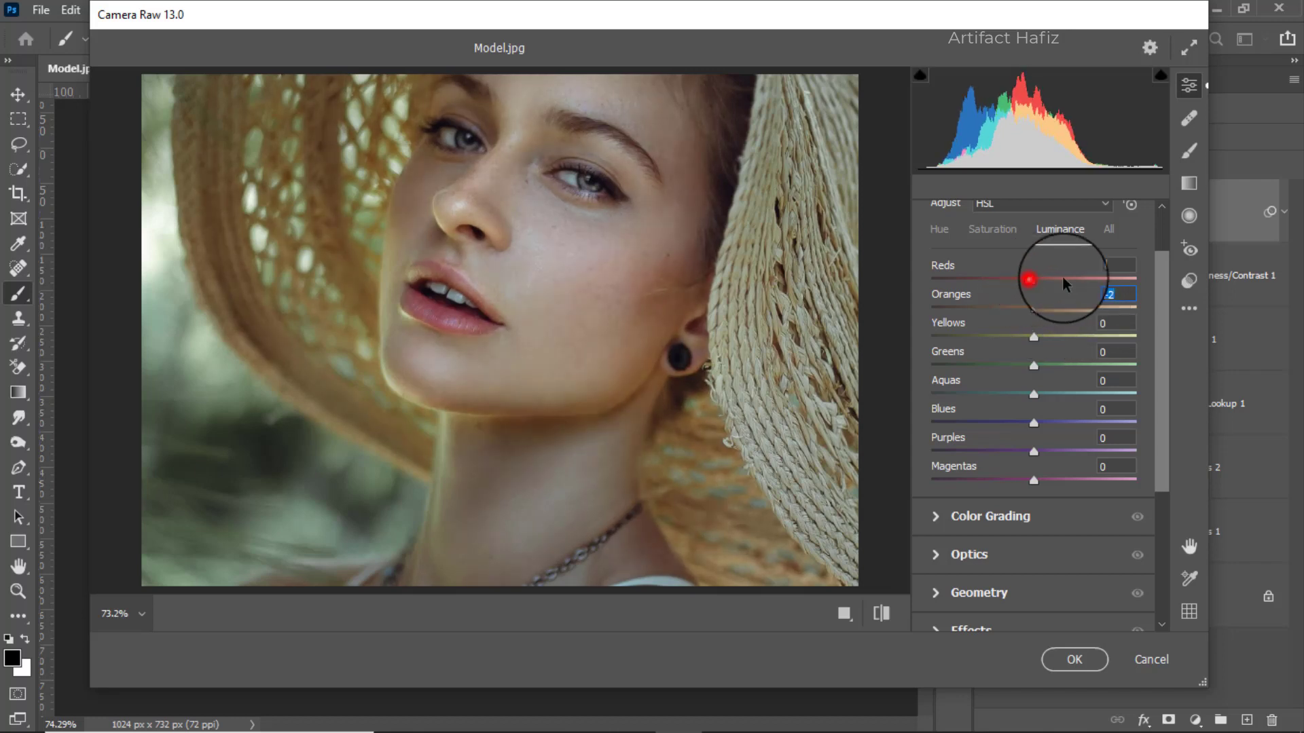
mouse_move(1060, 277)
left_mouse_down()
mouse_move(1019, 277)
mouse_move(1037, 283)
left_mouse_up()
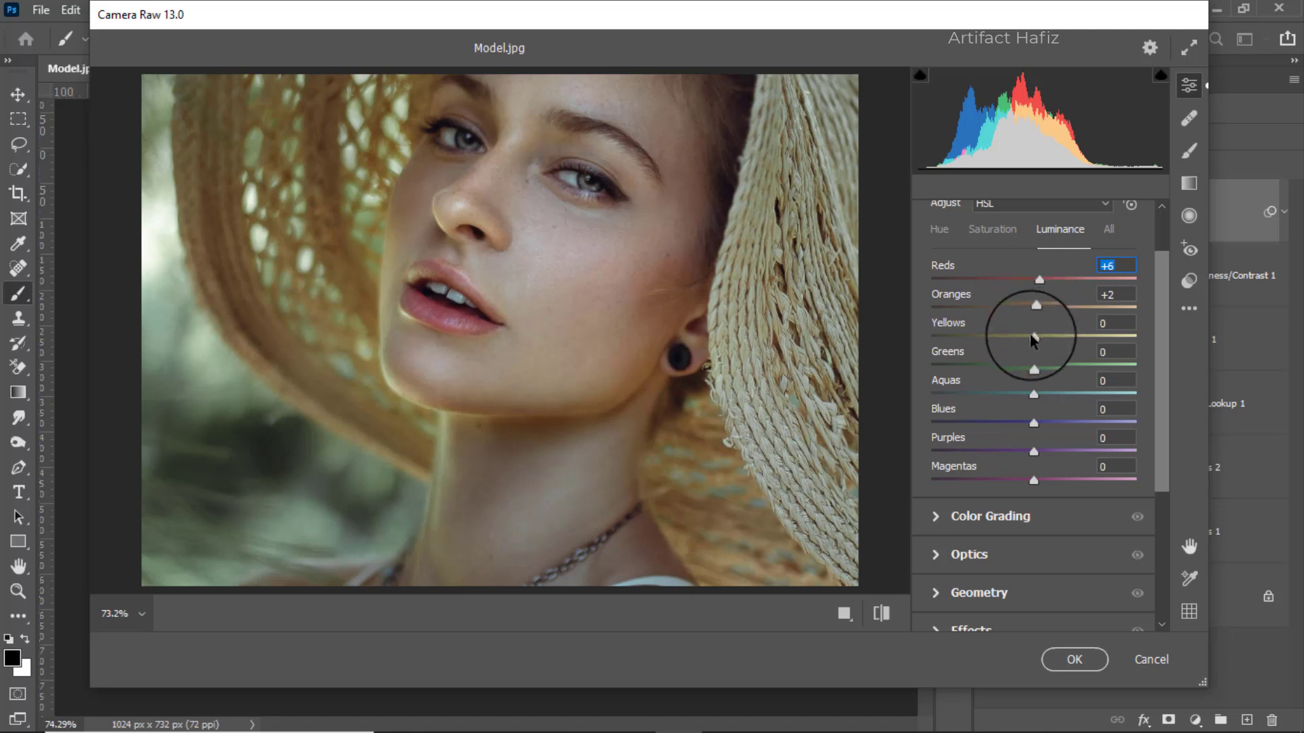
left_click_drag(1031, 336, 972, 393)
Shift the Color Mixer hues to Greens +11, Aquas -63 and Blues -59.
left_click(937, 231)
left_click_drag(1033, 422, 973, 422)
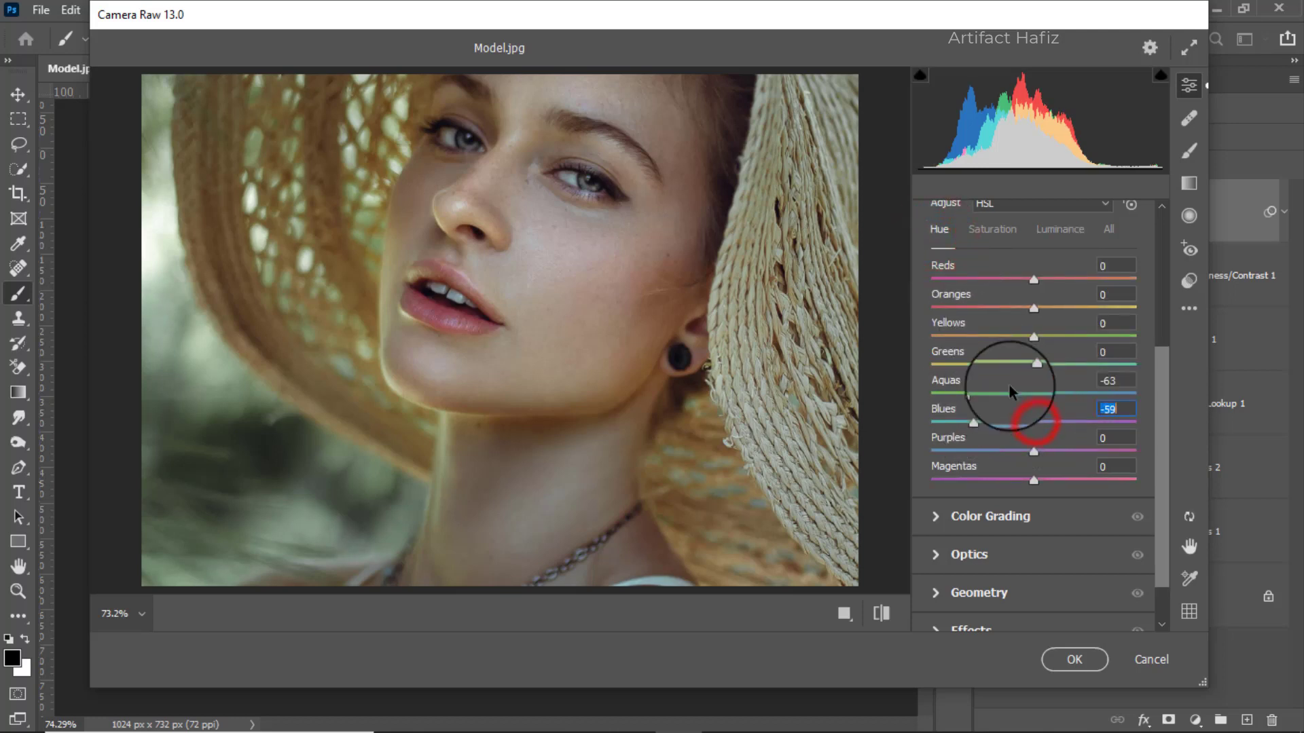
left_click_drag(1033, 367, 1033, 402)
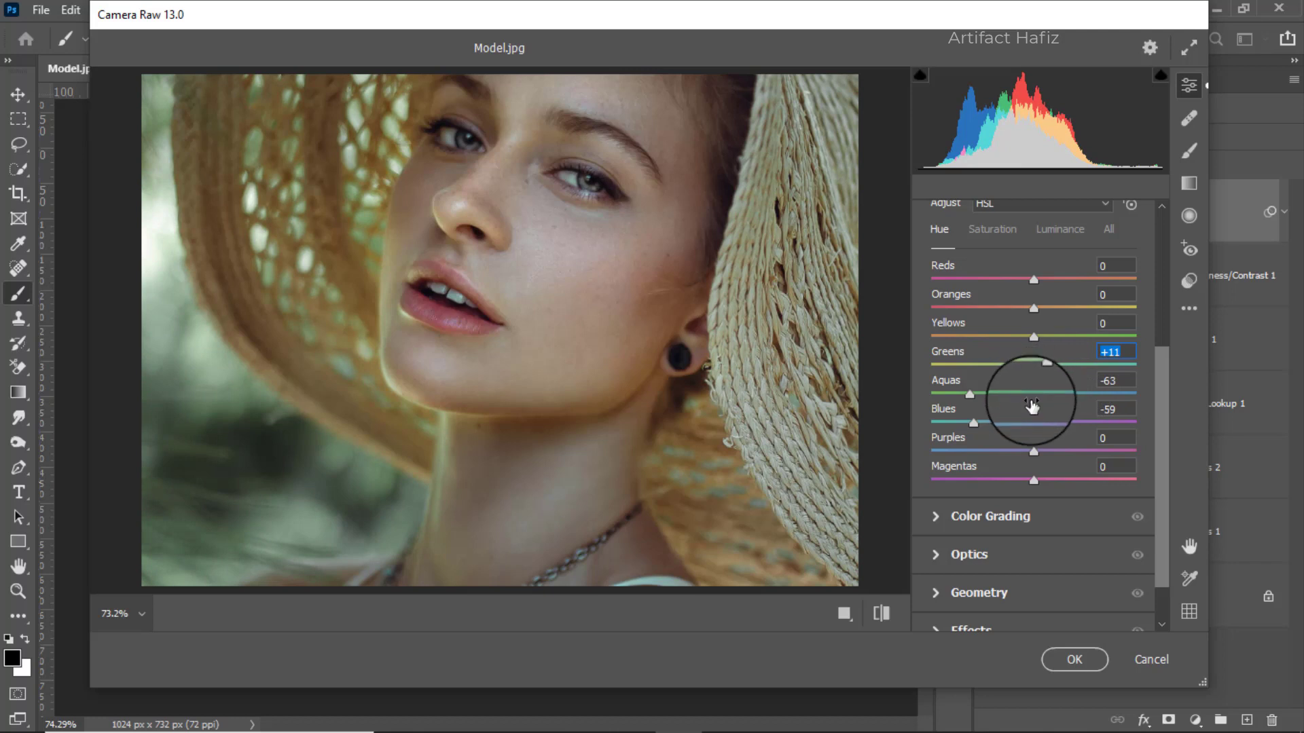
Grade the shadows green with hue 91 and saturation 13, and tint the highlights yellow with saturation 12.
left_click(953, 517)
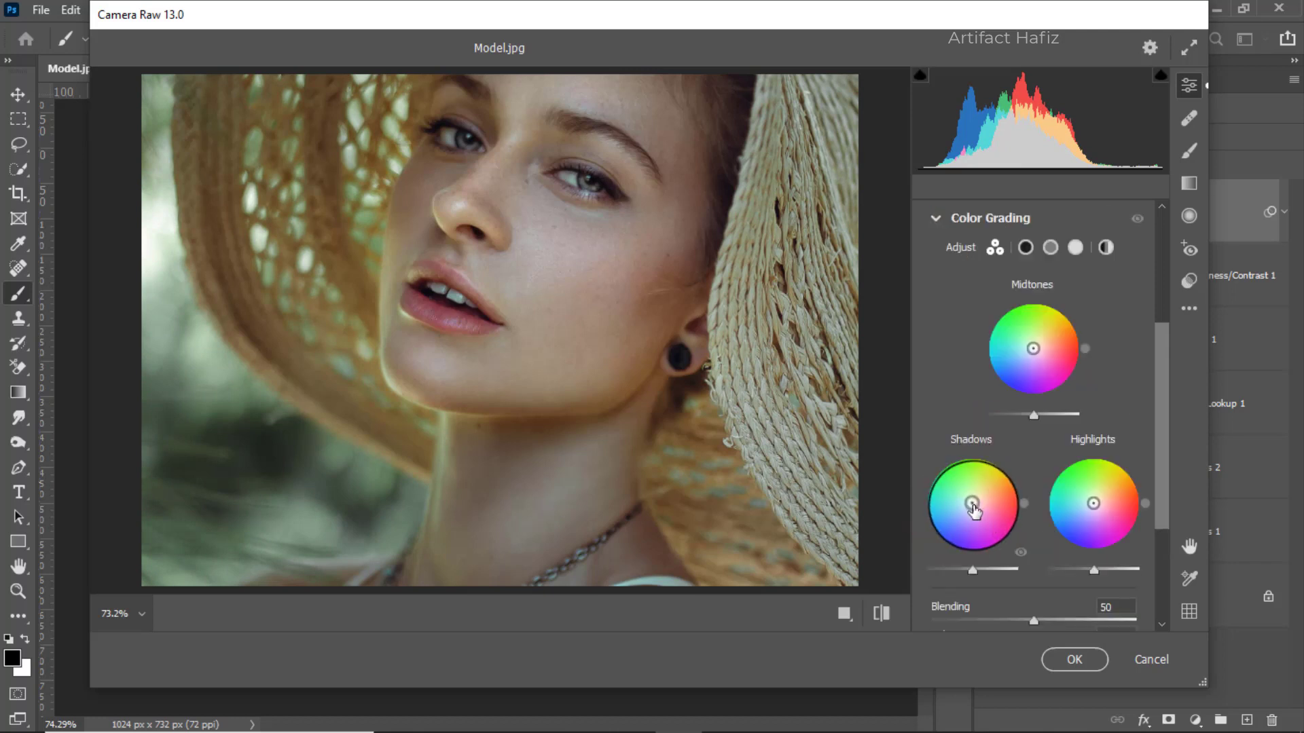
left_click_drag(974, 511, 976, 356)
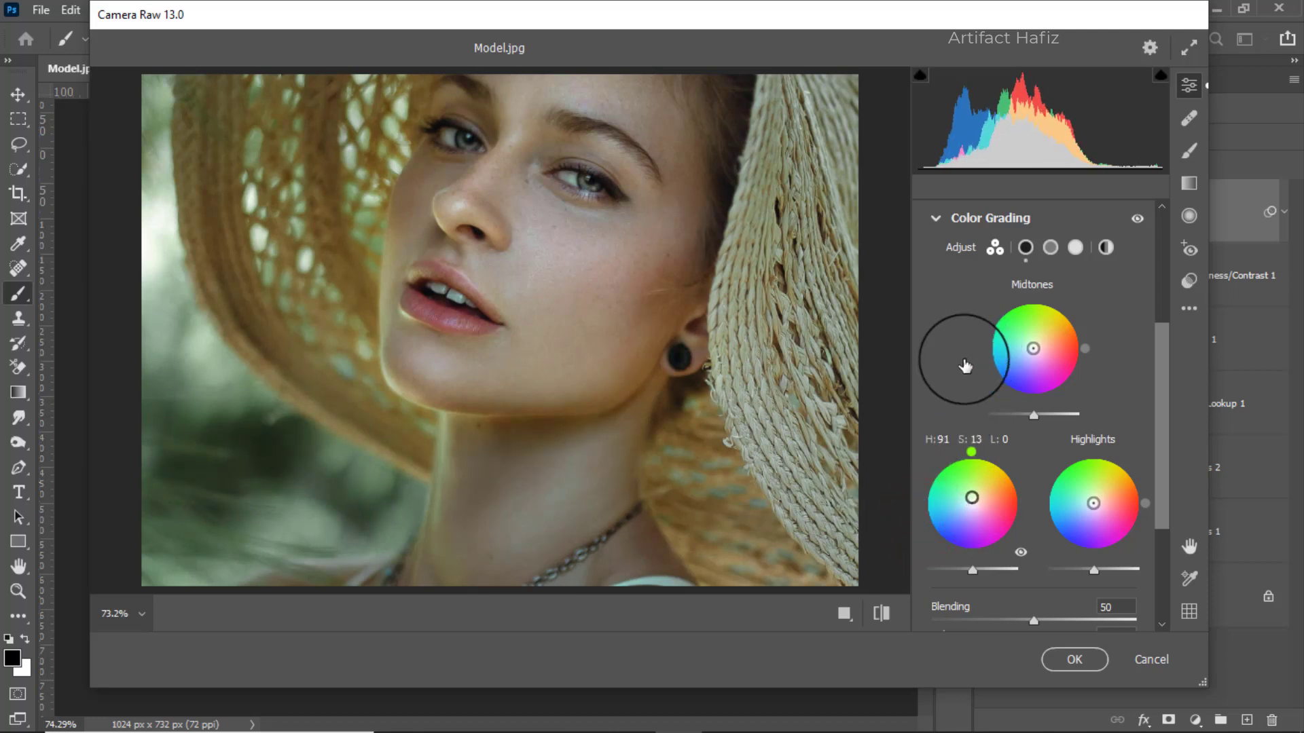
left_click_drag(1094, 501, 1095, 499)
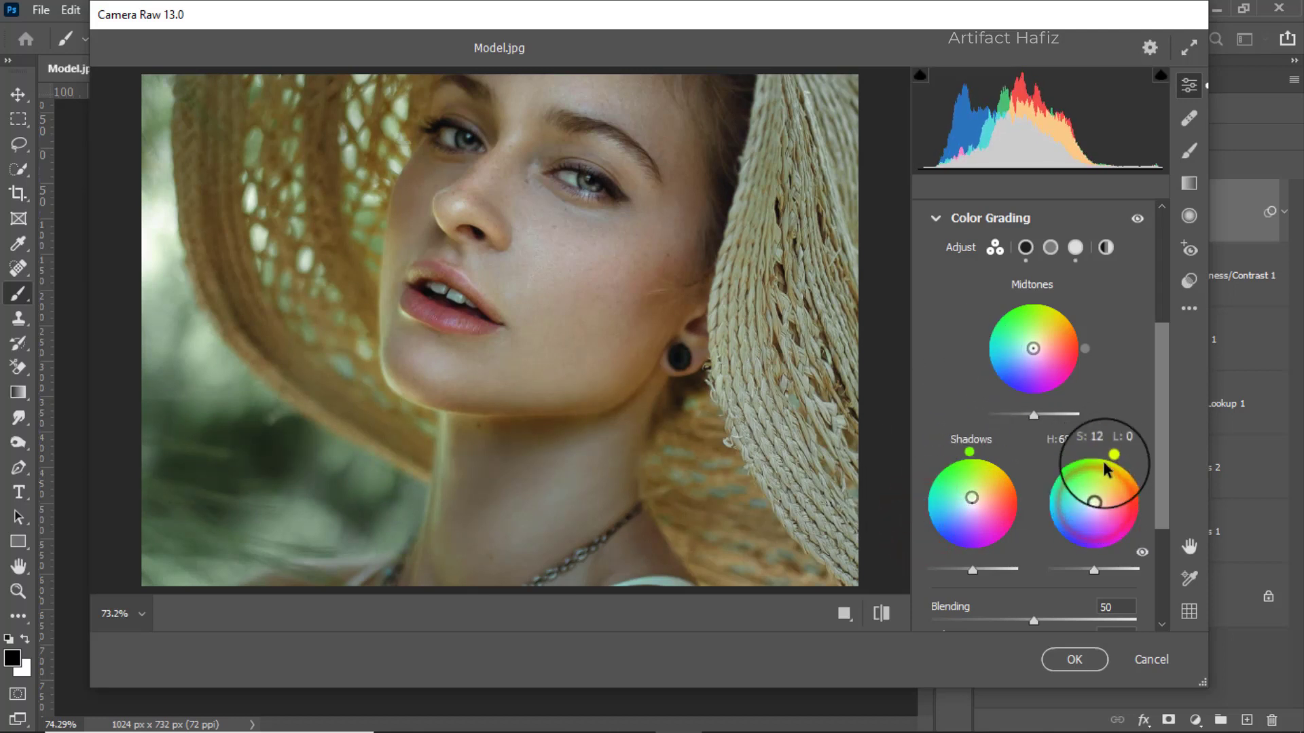
Shift the highlights tint to red in Color Grading and set the Effects vignetting to -5.
left_click_drag(1113, 454, 1196, 509)
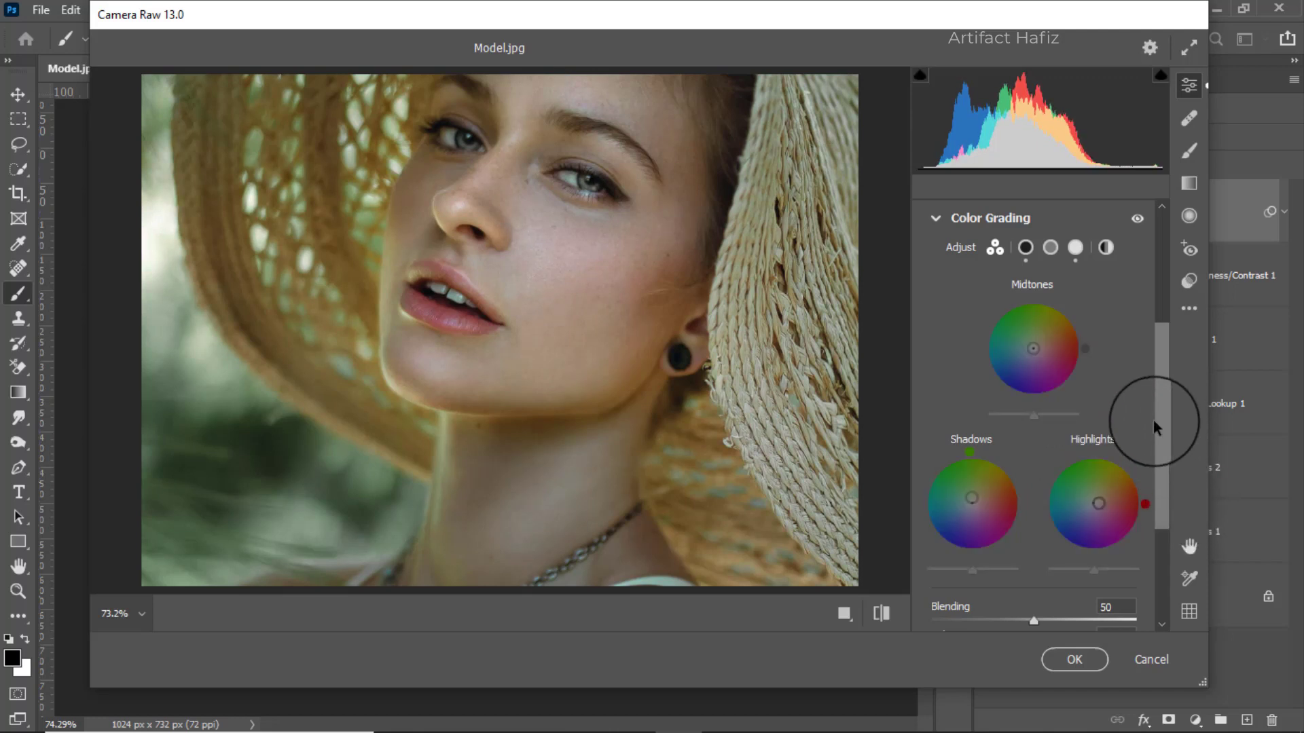
scroll(1130, 406, "down", 4)
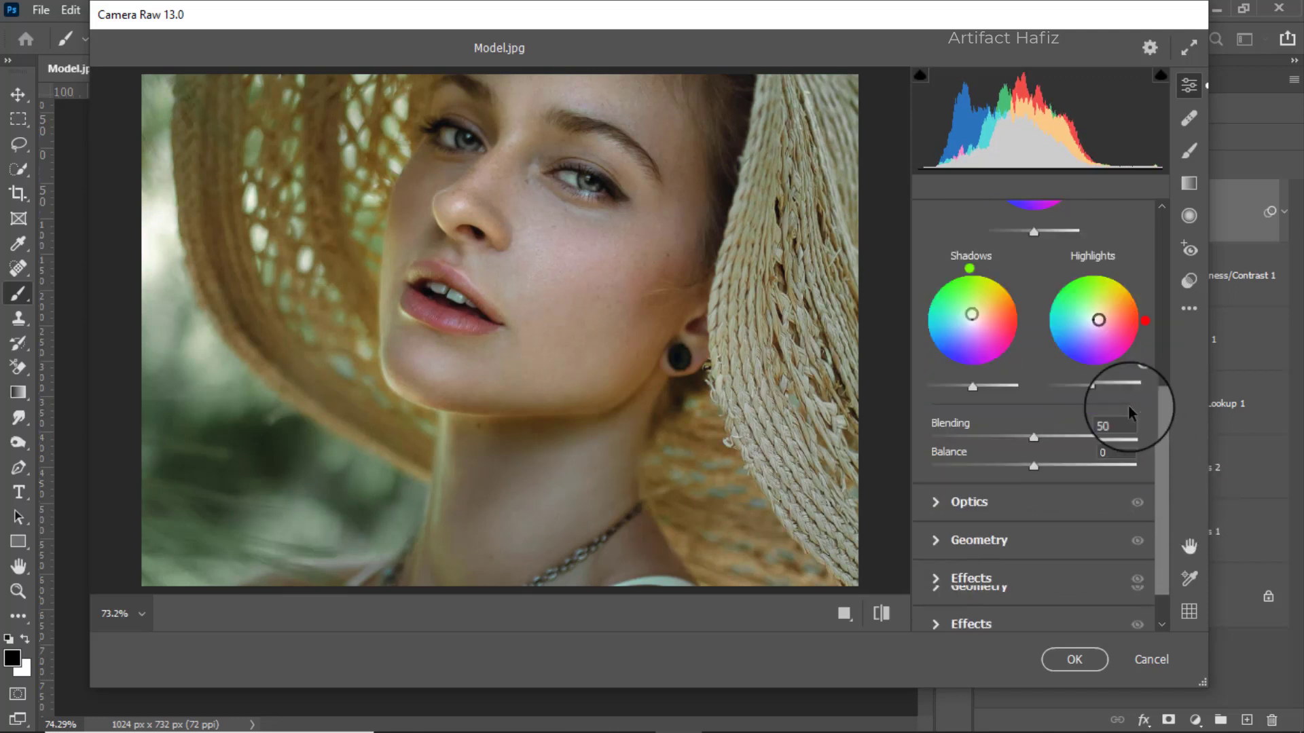
left_click(980, 576)
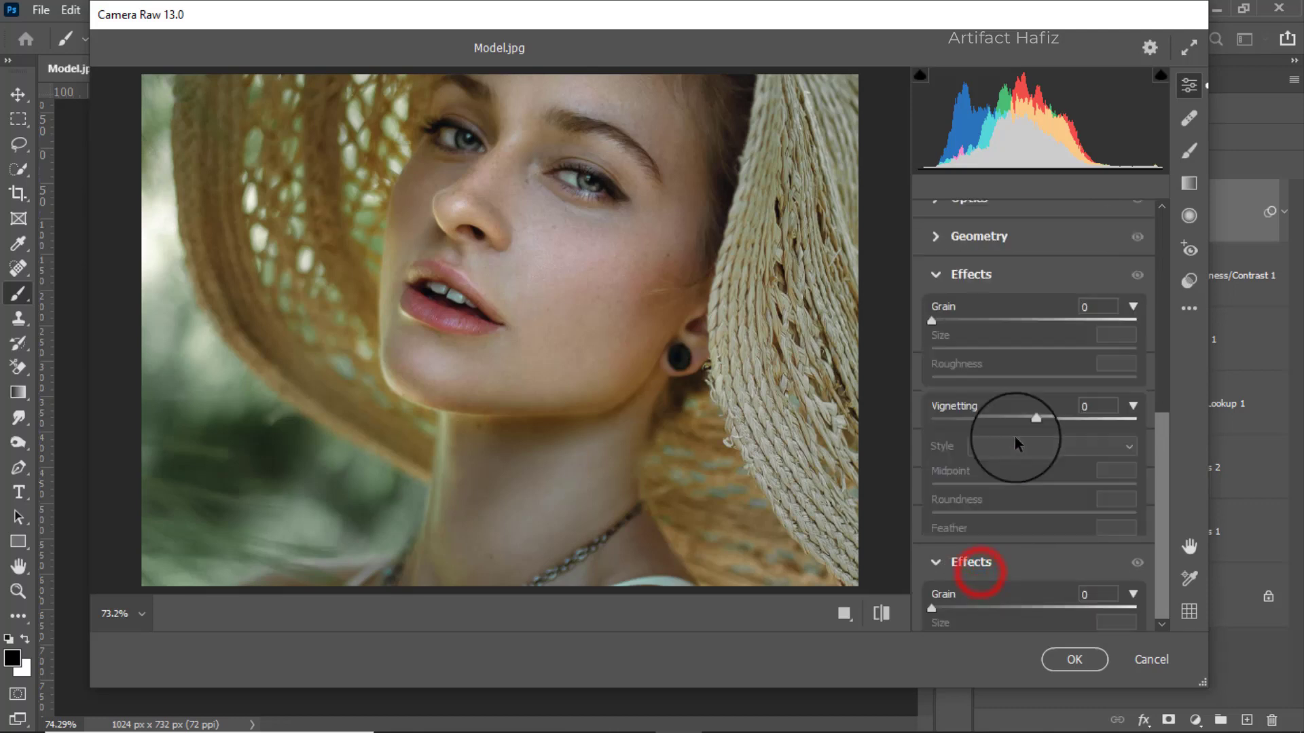
left_click_drag(1033, 419, 1031, 422)
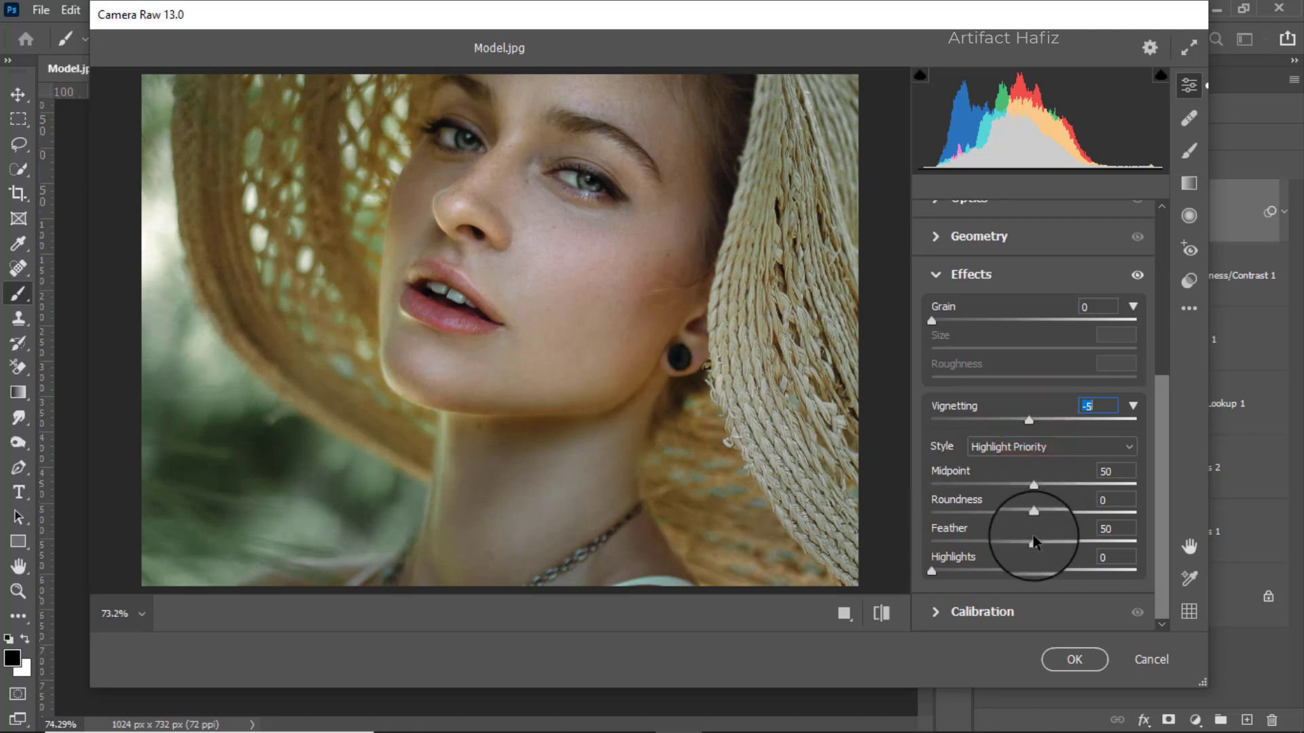
Set the Calibration saturation to -7 for Red Primary, -7 for Blue Primary and +44 for Green Primary.
left_click(951, 613)
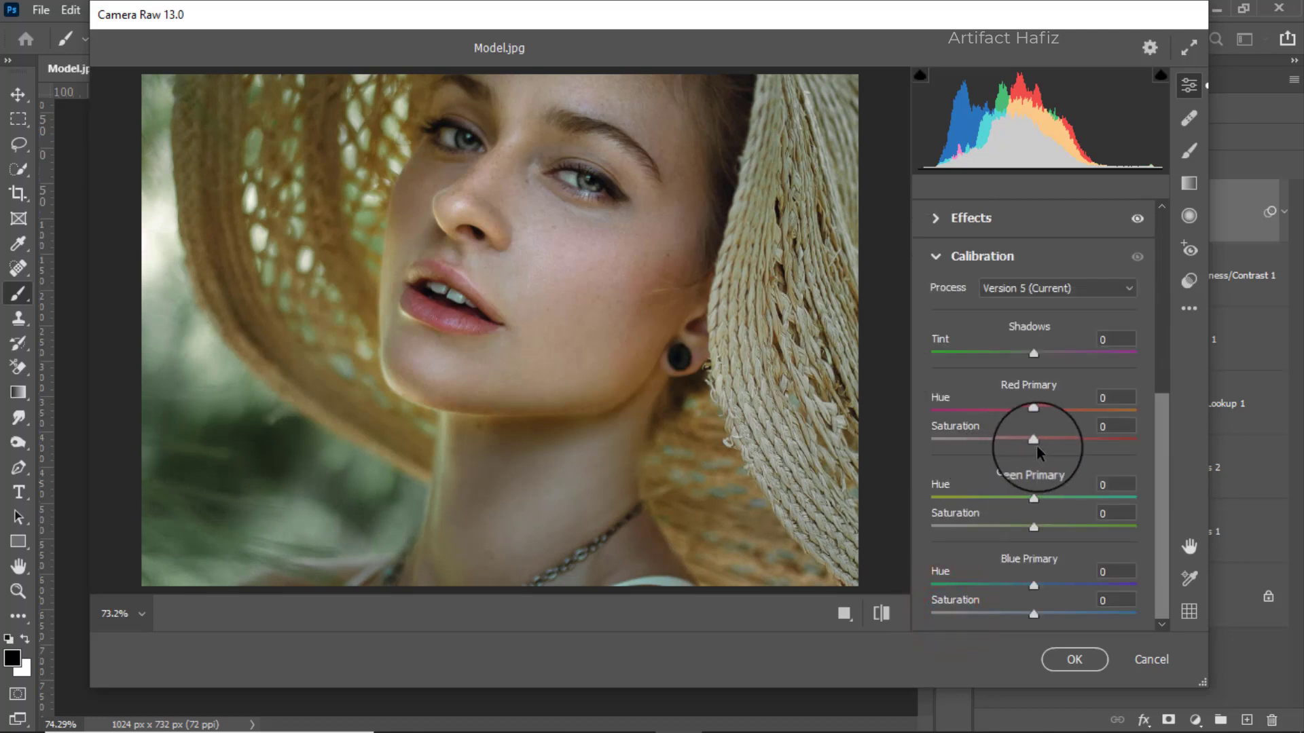
left_click_drag(1033, 438, 1027, 443)
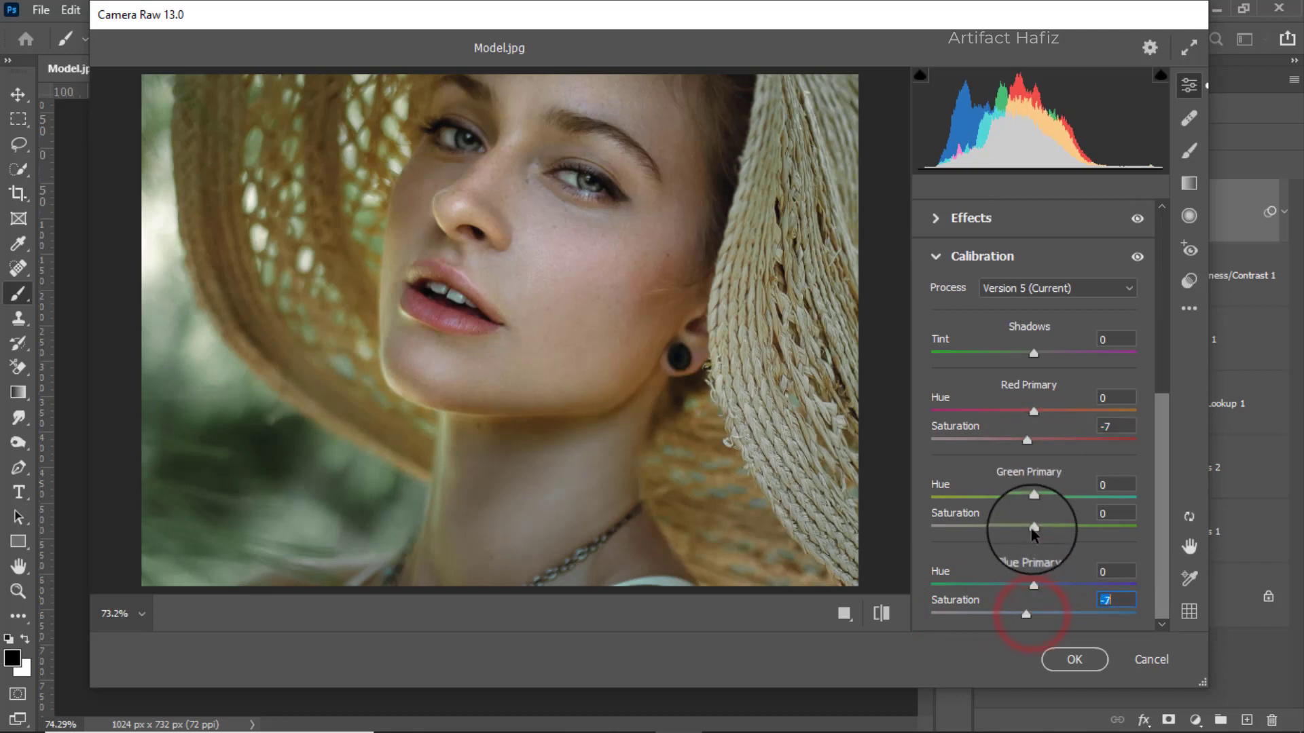
left_click_drag(1033, 527, 1082, 528)
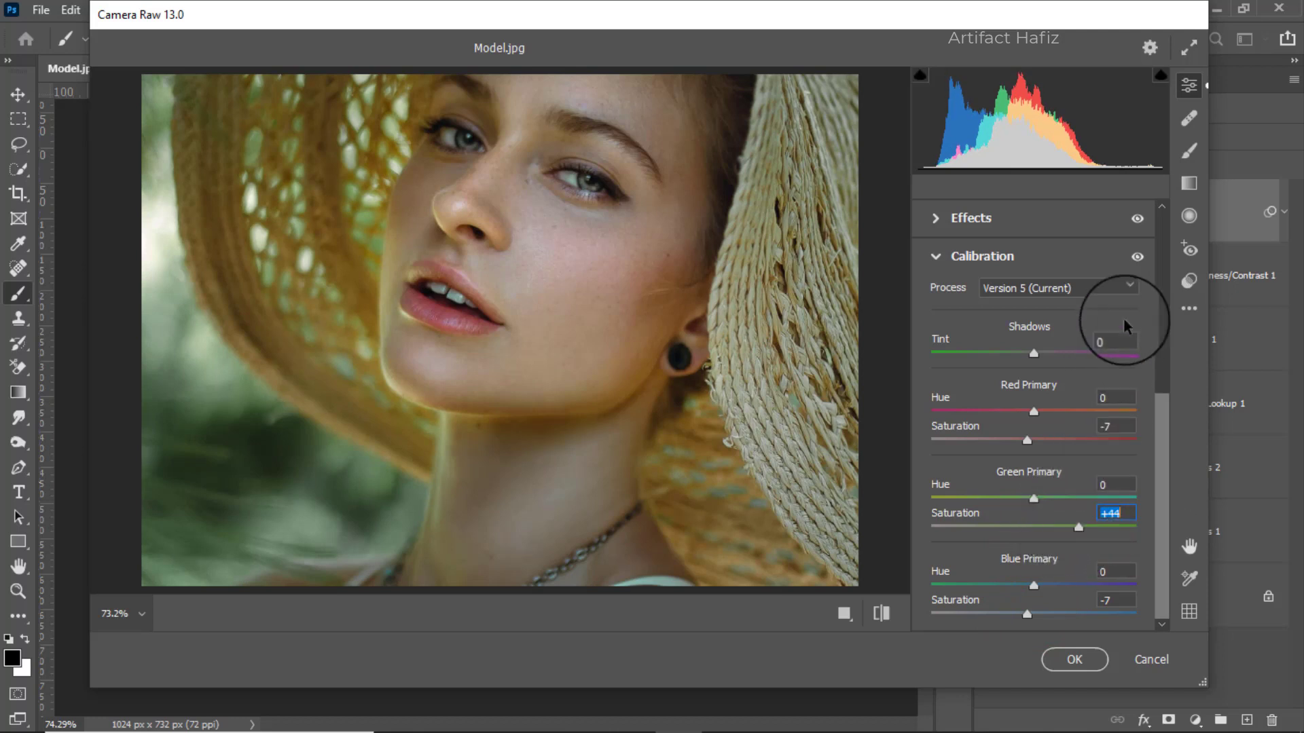
Switch to the Graduated Filter and reset its Exposure, Shadows and Blacks to 0.
left_click(1189, 183)
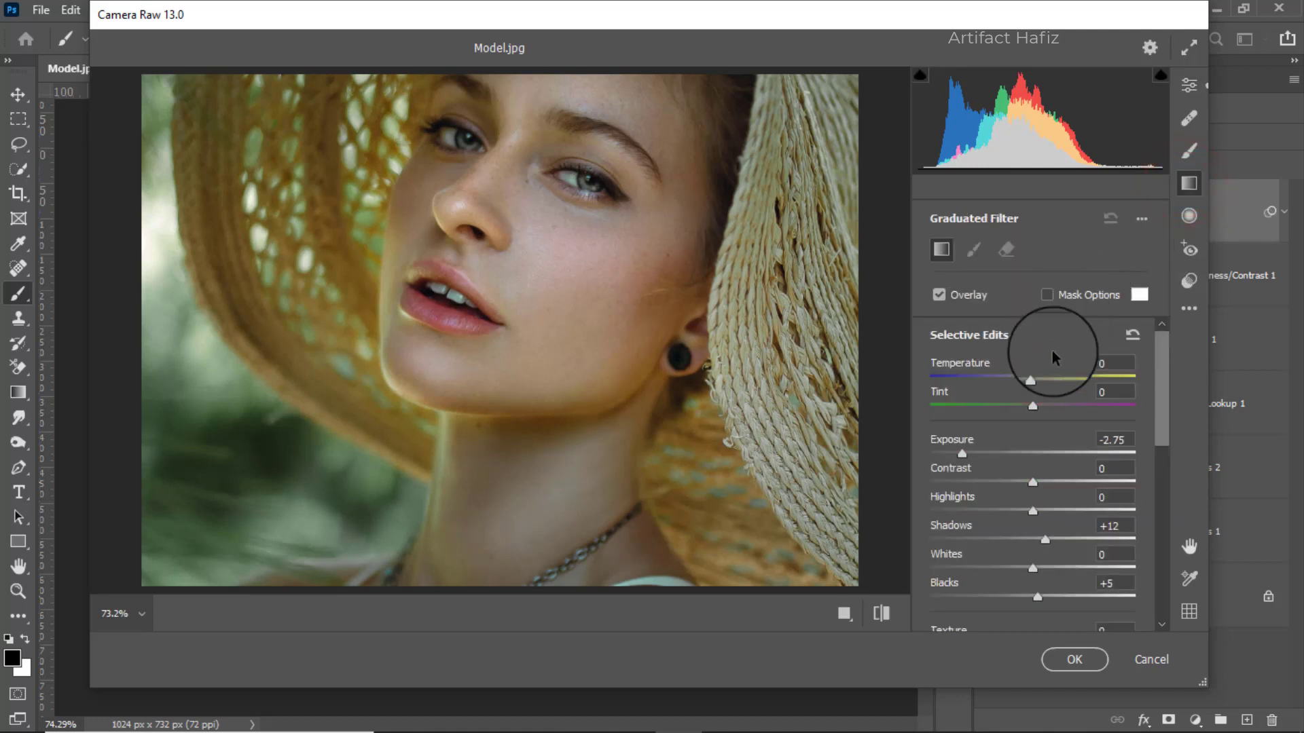
double_click(961, 453)
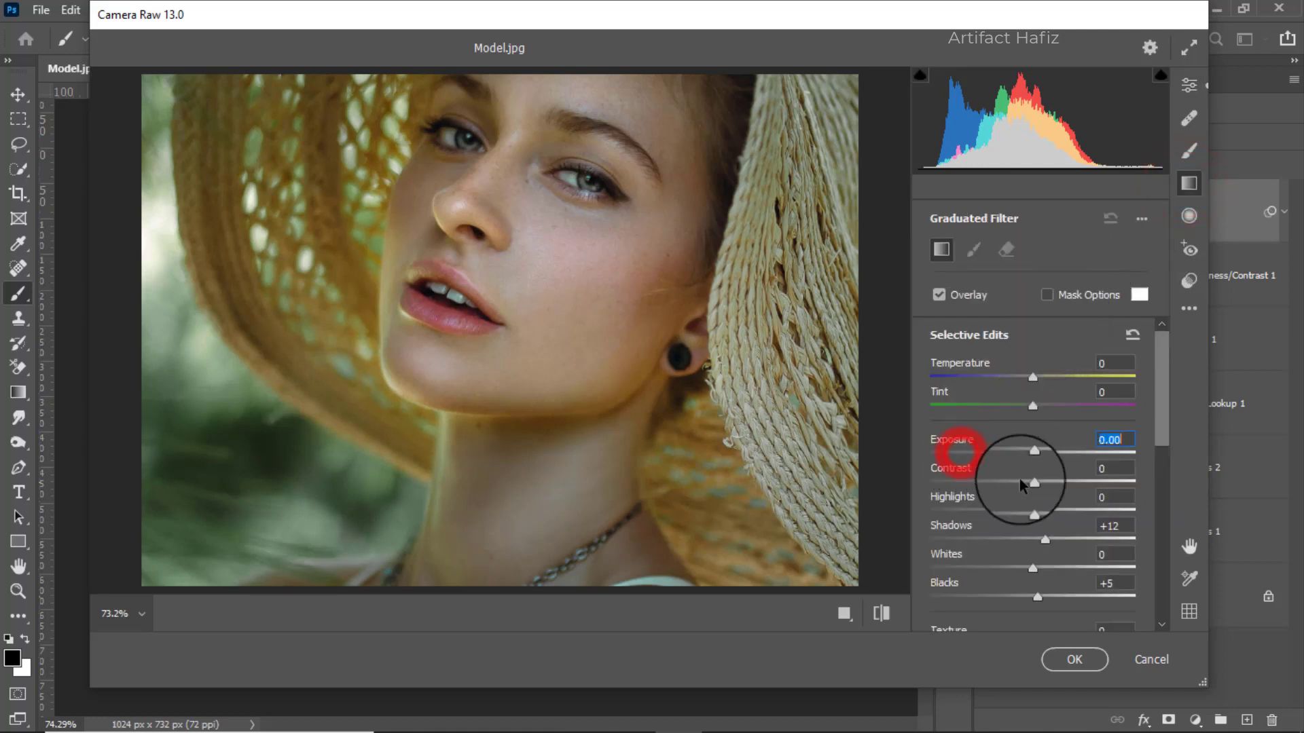
double_click(1044, 541)
scroll(1039, 523, "down", 2)
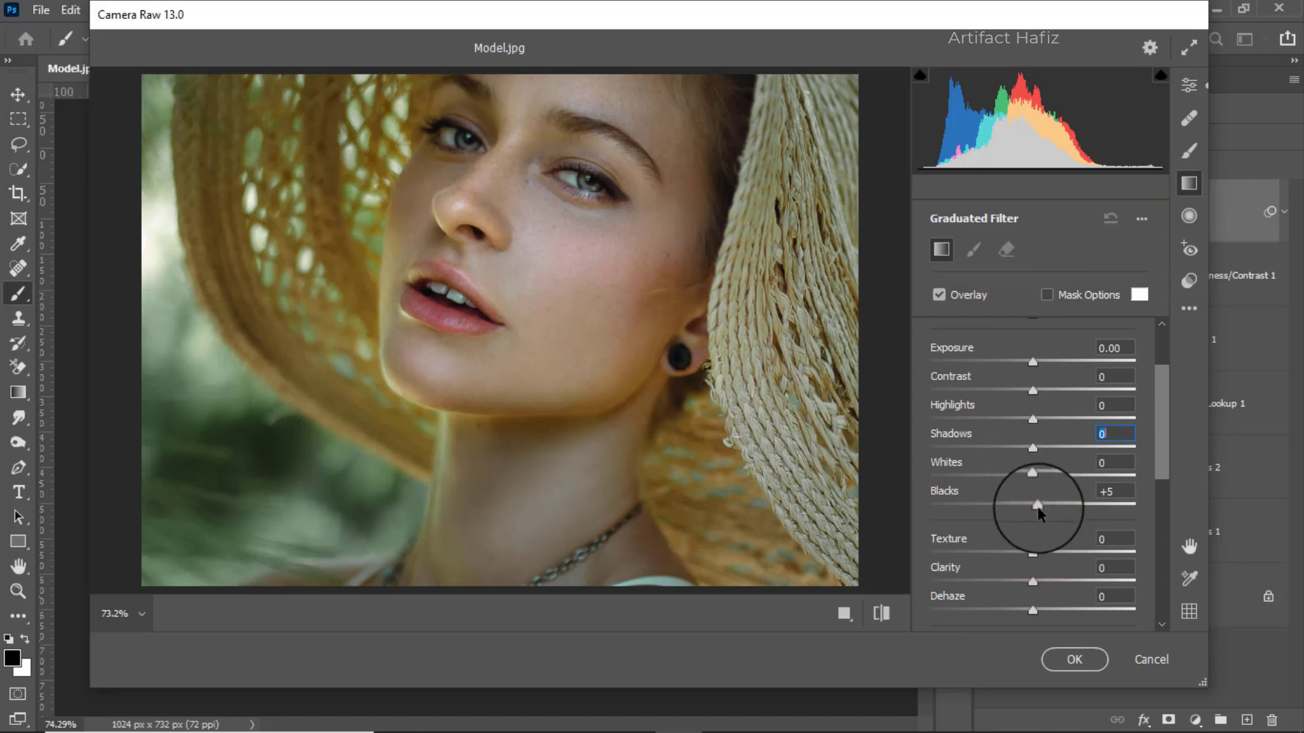
scroll(1038, 508, "down", 6)
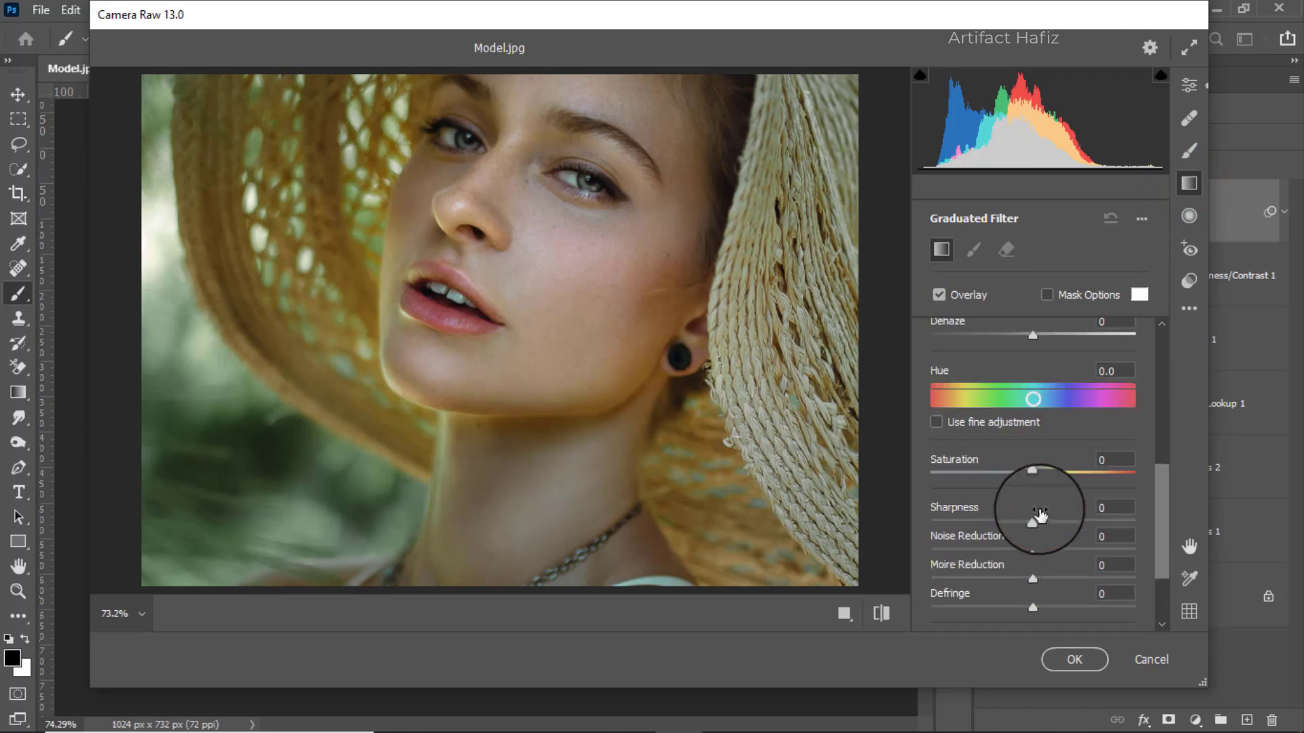
scroll(1037, 507, "down", 1)
scroll(1038, 508, "up", 10)
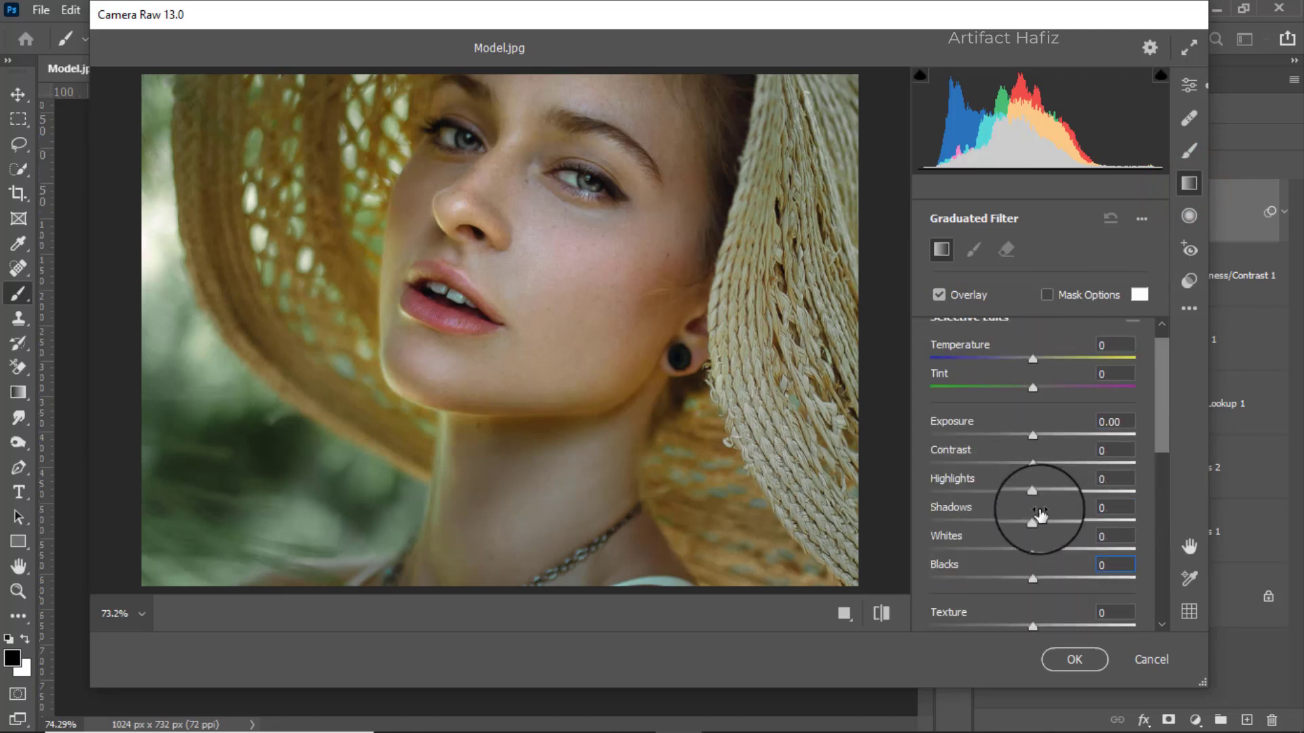
Draw a graduated filter from the image's right edge inward, tilt its inner end up to the mouth corner, and set Exposure to -1.45.
left_click_drag(866, 382, 622, 380)
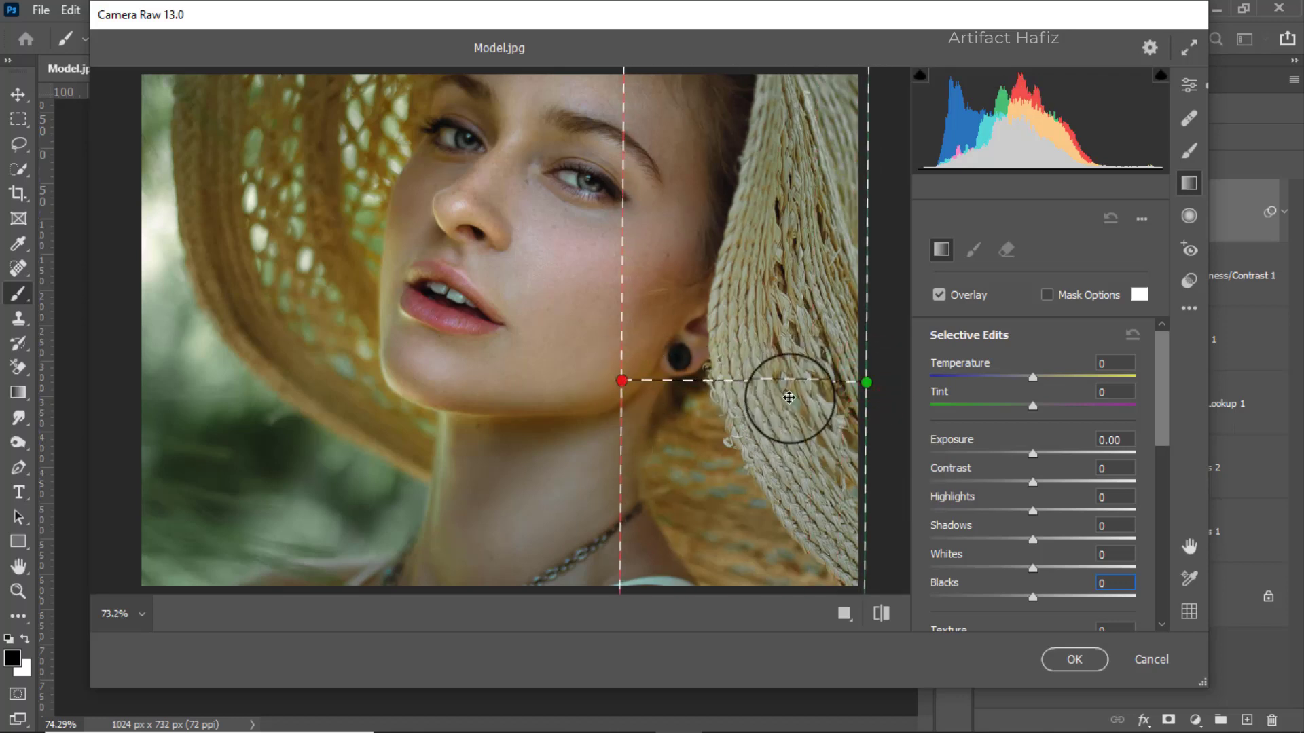
left_click_drag(1031, 452, 995, 453)
left_click_drag(622, 384, 526, 310)
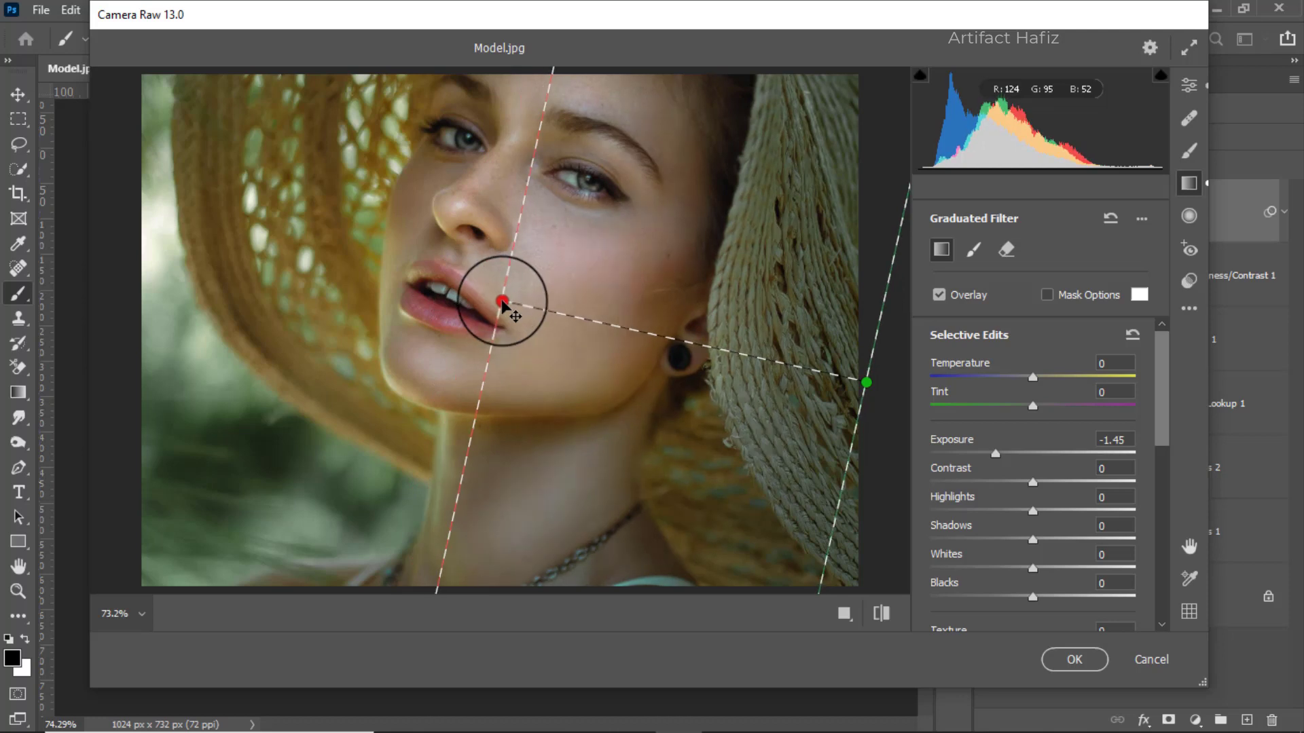
Set the right graduated filter's Contrast to +48, Shadows to +48 and Blacks to +21.
scroll(1062, 508, "down", 3)
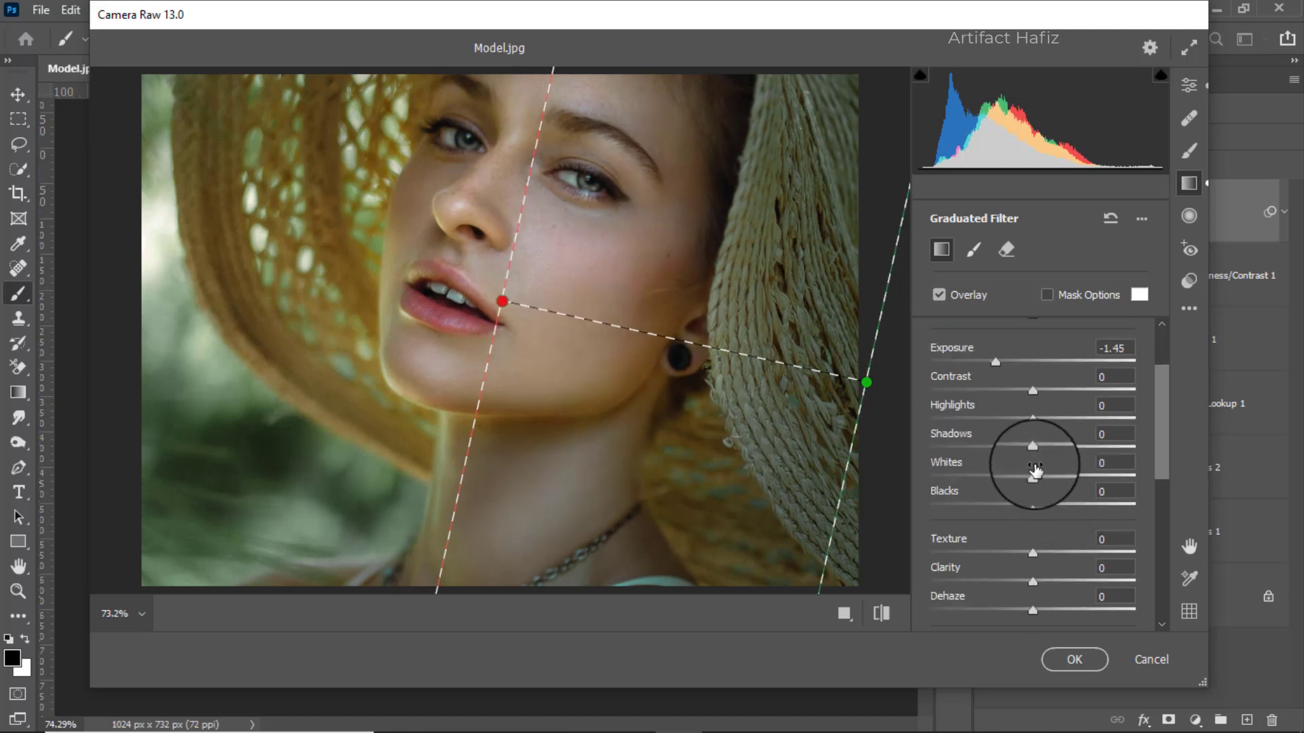
left_click_drag(1032, 447, 1194, 440)
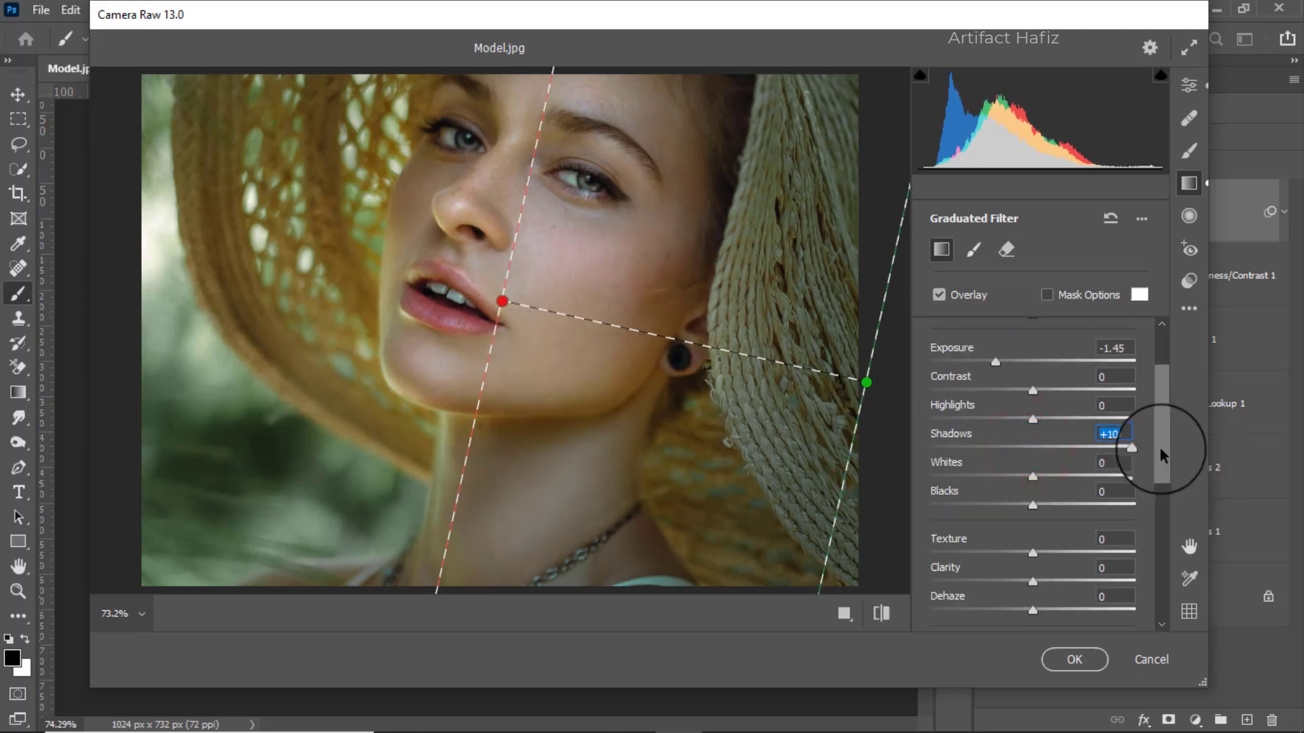
mouse_move(1032, 505)
left_mouse_down()
mouse_move(1153, 491)
mouse_move(1052, 506)
left_mouse_up()
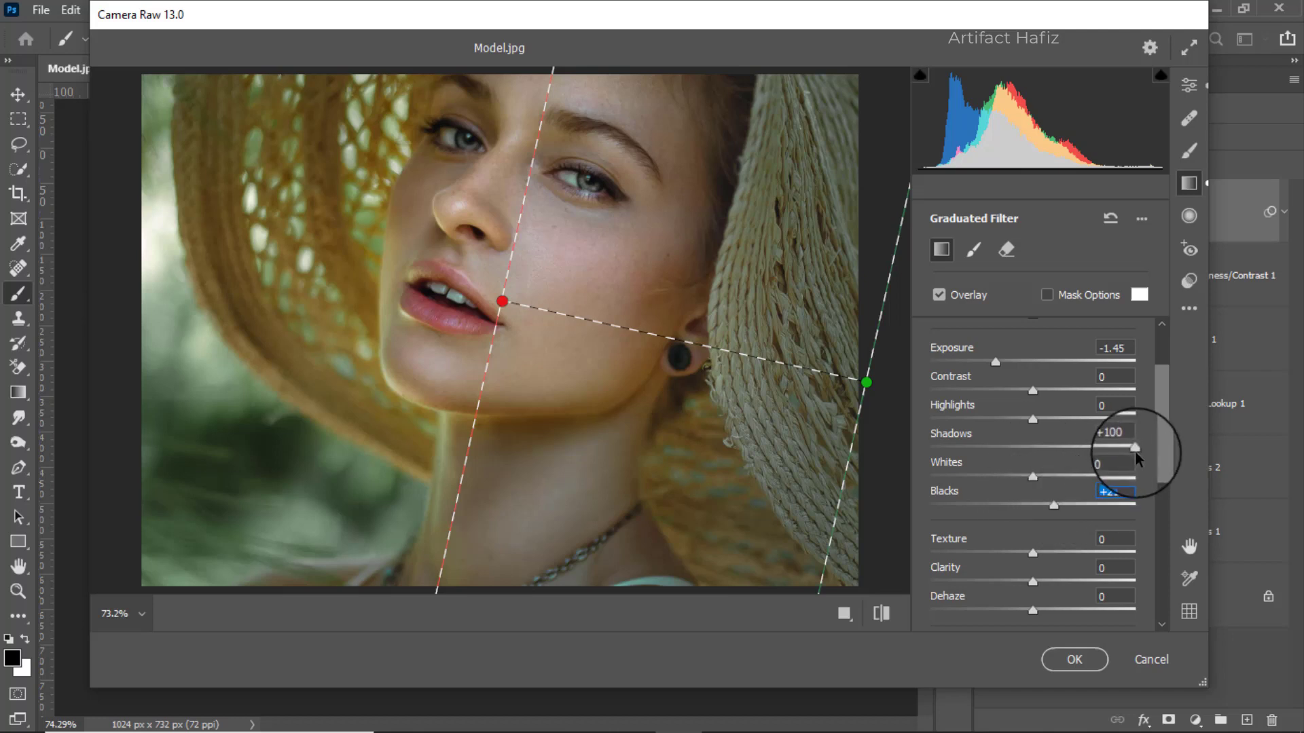
left_click_drag(1136, 446, 1081, 454)
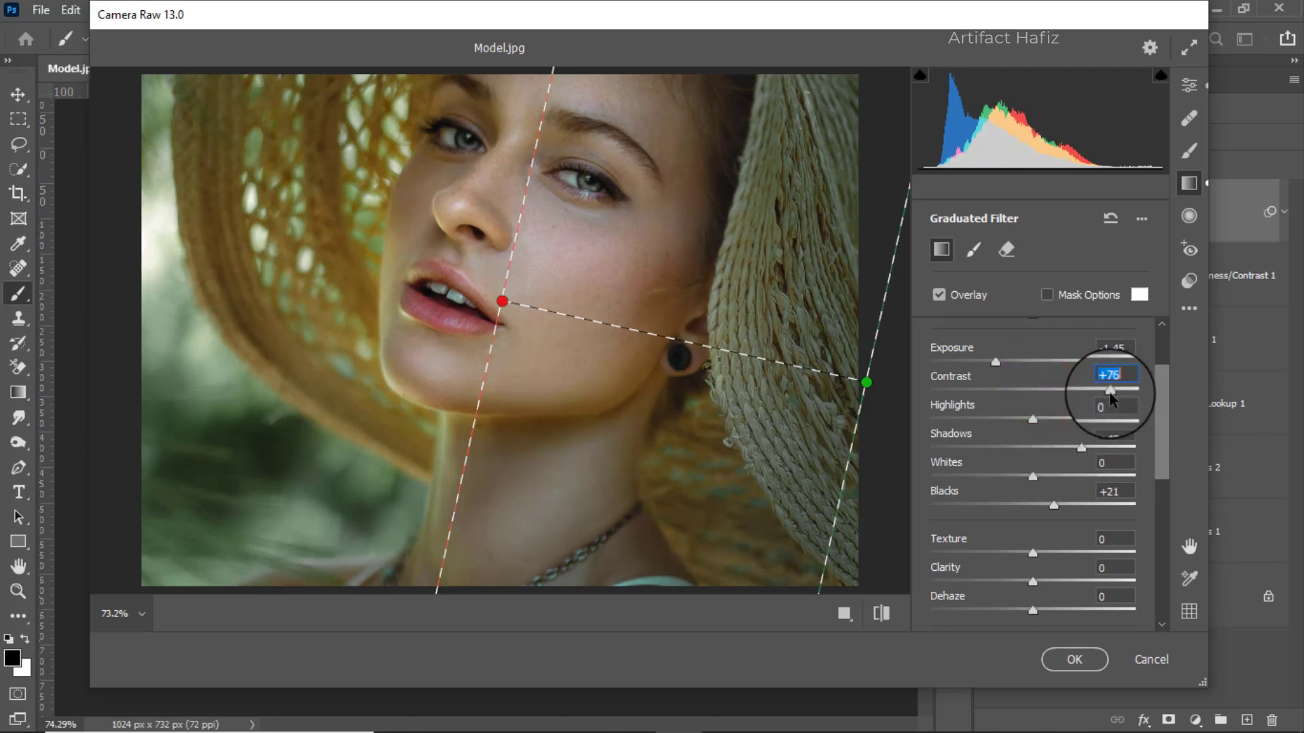
left_click_drag(1110, 393, 1081, 392)
scroll(1039, 402, "up", 1)
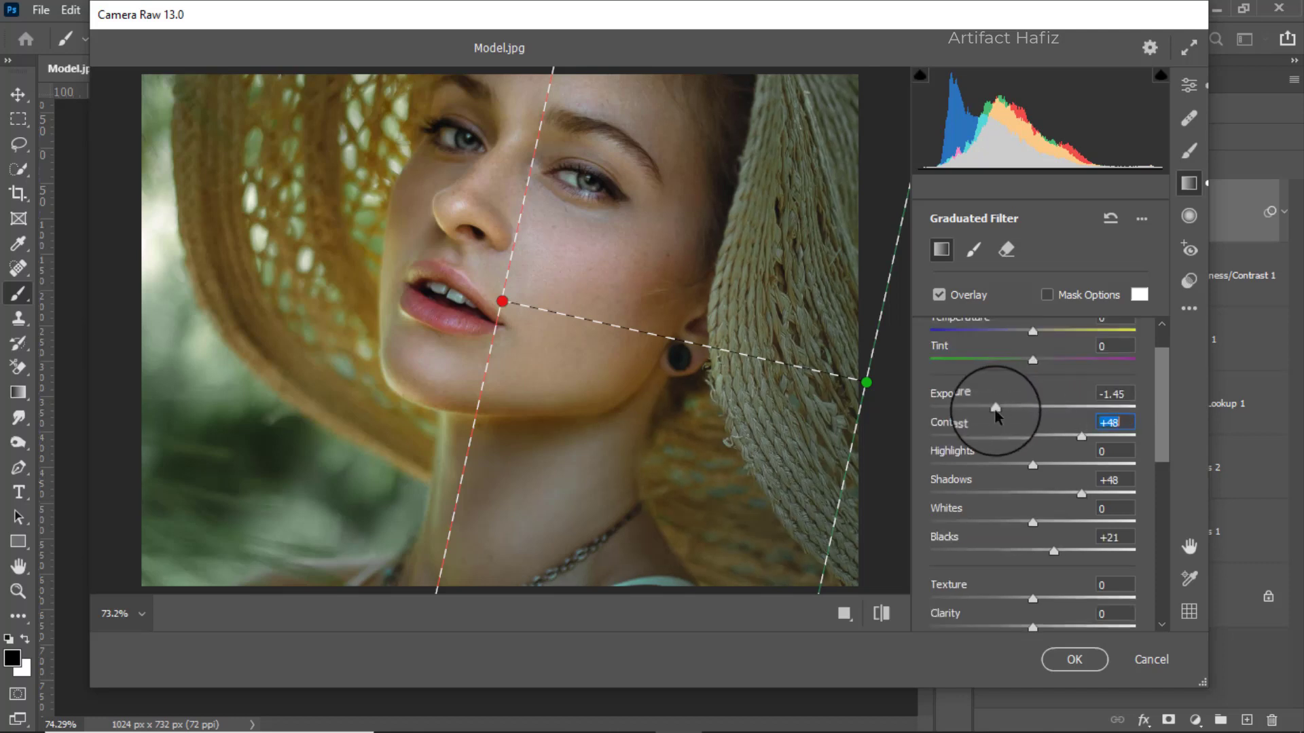
Set the right graduated filter's Exposure to -1.10 and reposition its inner end onto the cheek.
left_click_drag(993, 411, 1010, 414)
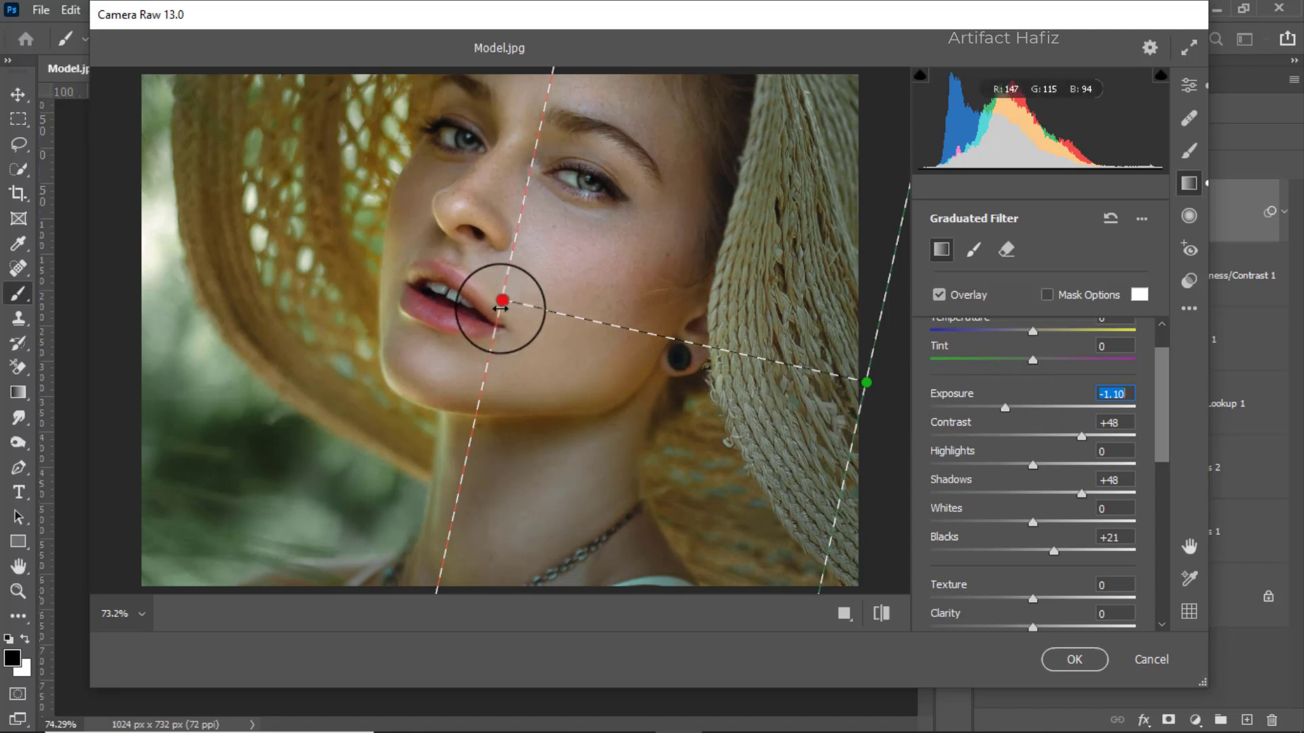
left_click_drag(507, 306, 480, 253)
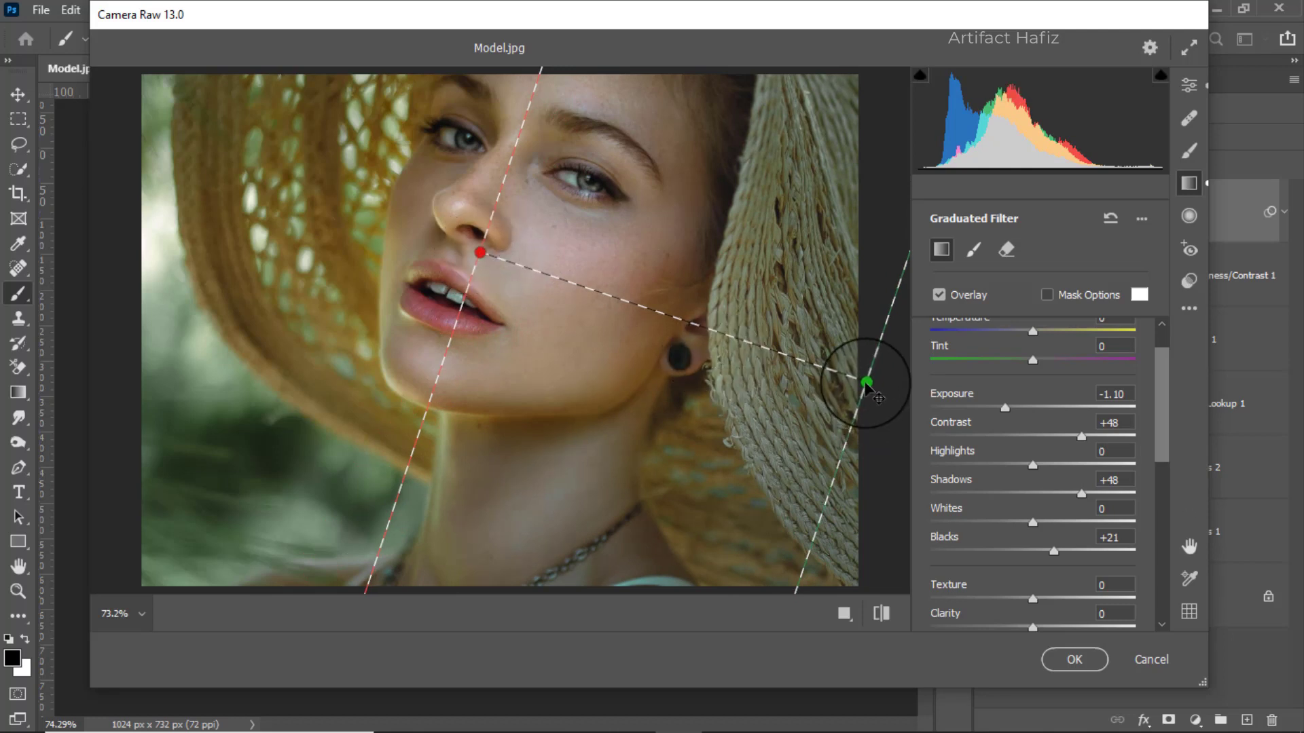
left_click_drag(477, 250, 567, 292)
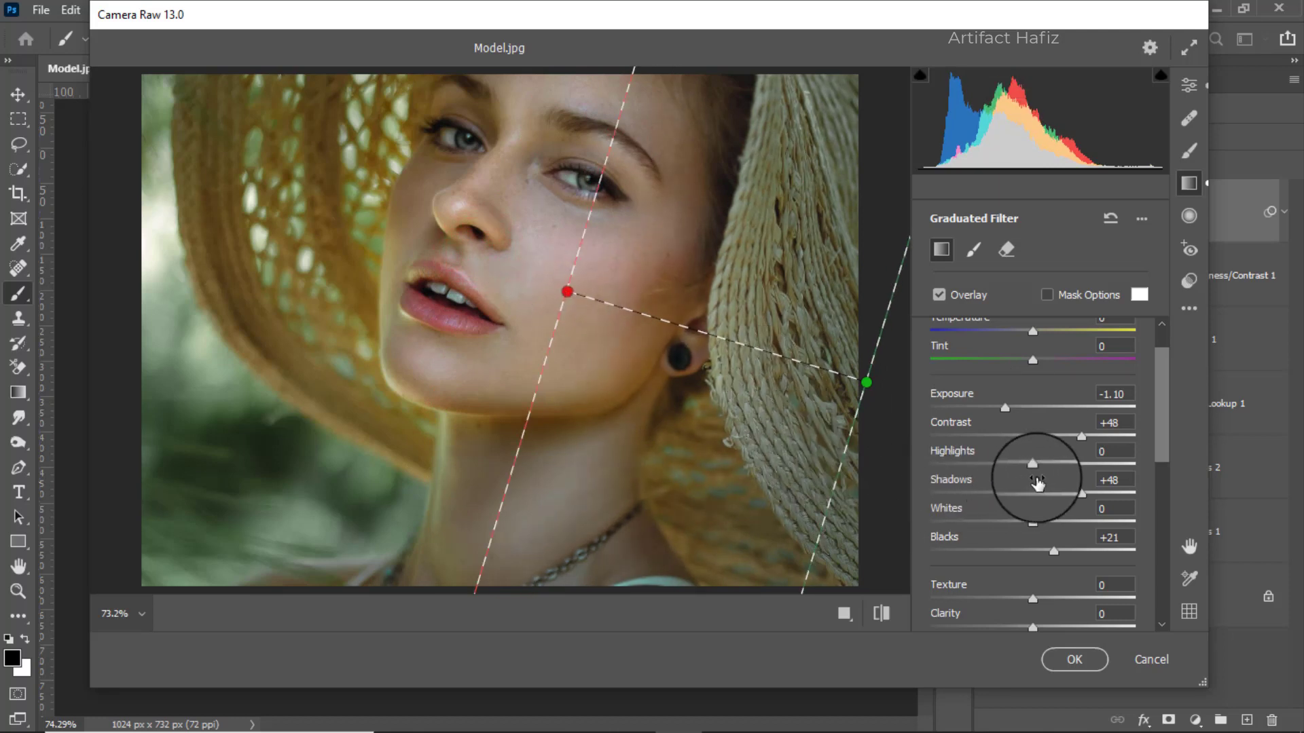
Add a second graduated filter with the same settings from the image's left edge to the jawline, and apply the Camera Raw edits.
scroll(1037, 482, "down", 3)
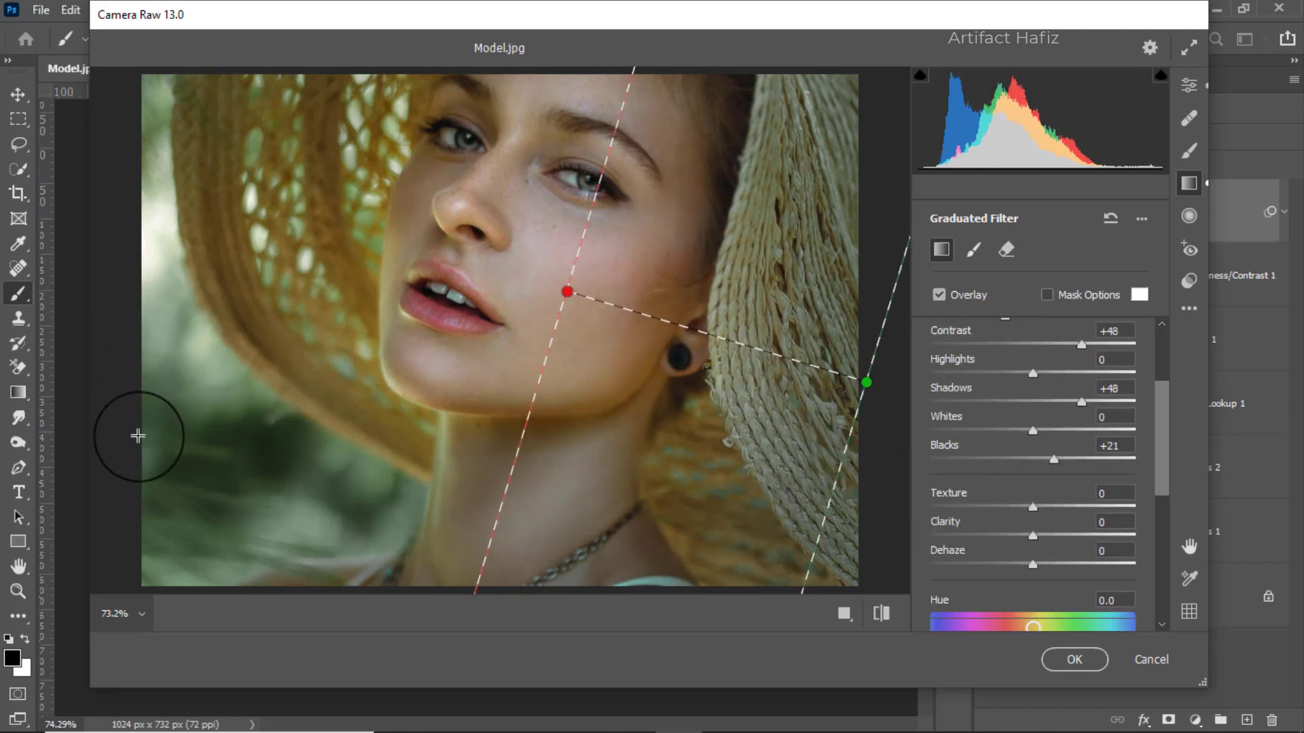
left_click_drag(136, 423, 379, 355)
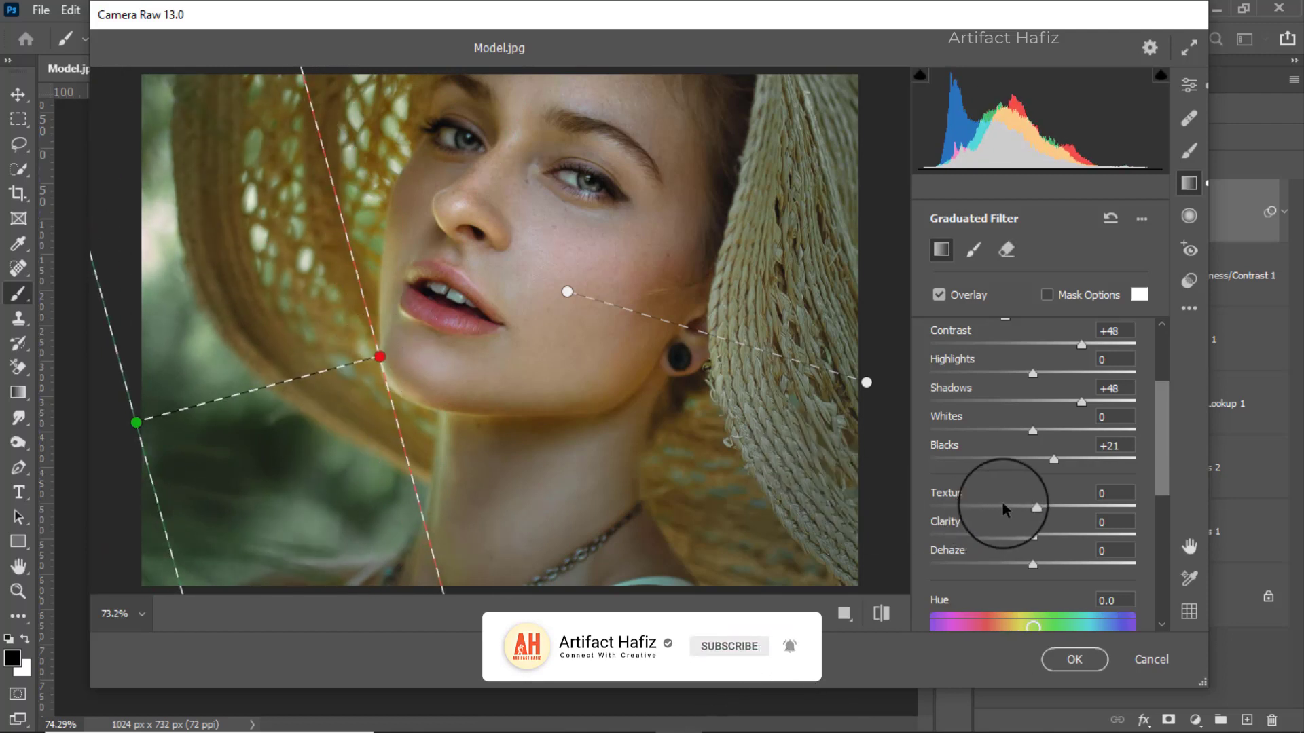
scroll(1001, 502, "down", 5)
left_click(1064, 661)
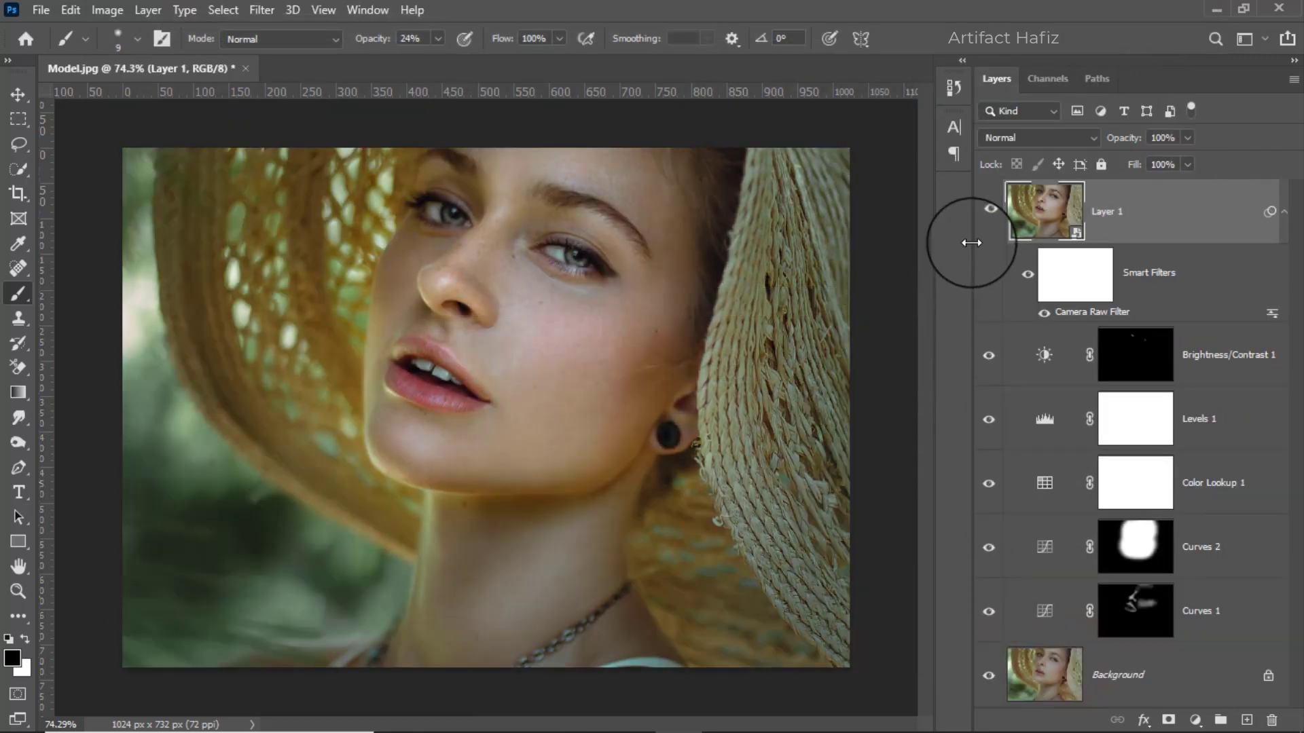
Toggle the visibility of Layer 1 to compare the portrait before and after the Camera Raw edits.
left_click(988, 213)
left_click(988, 212)
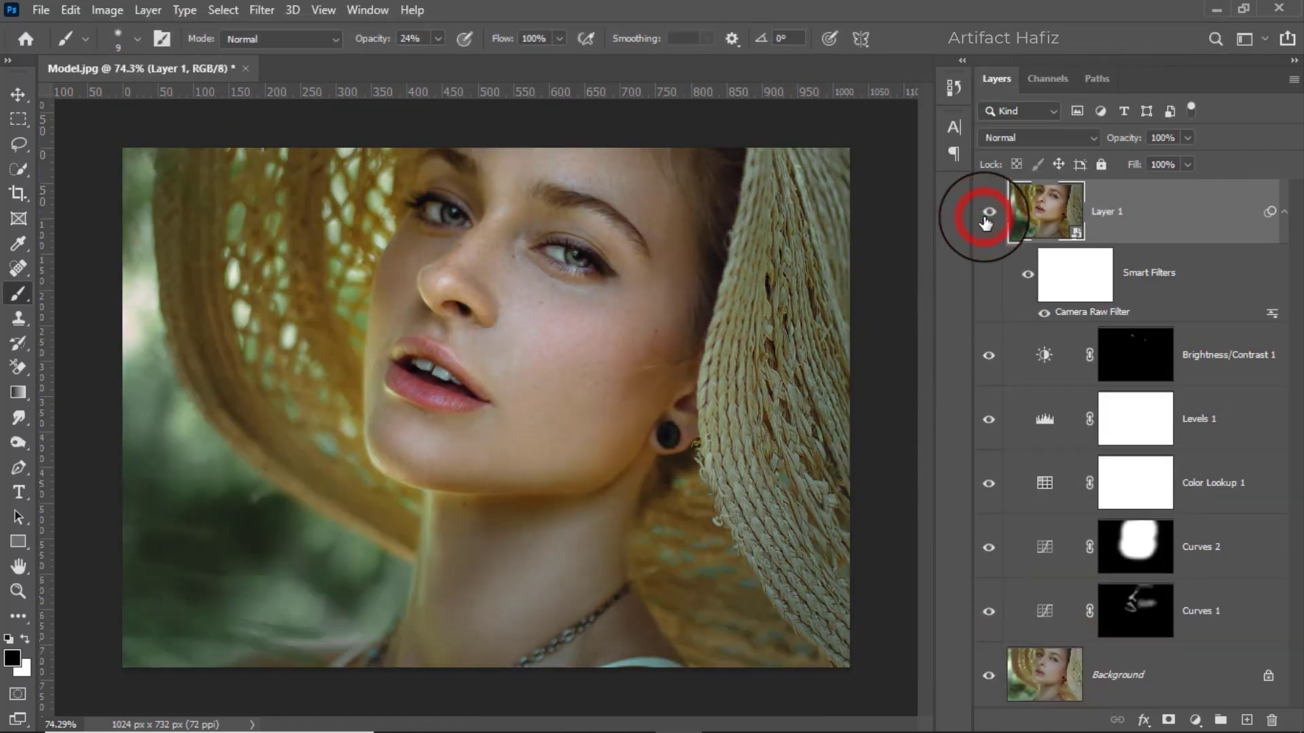
left_click(988, 213)
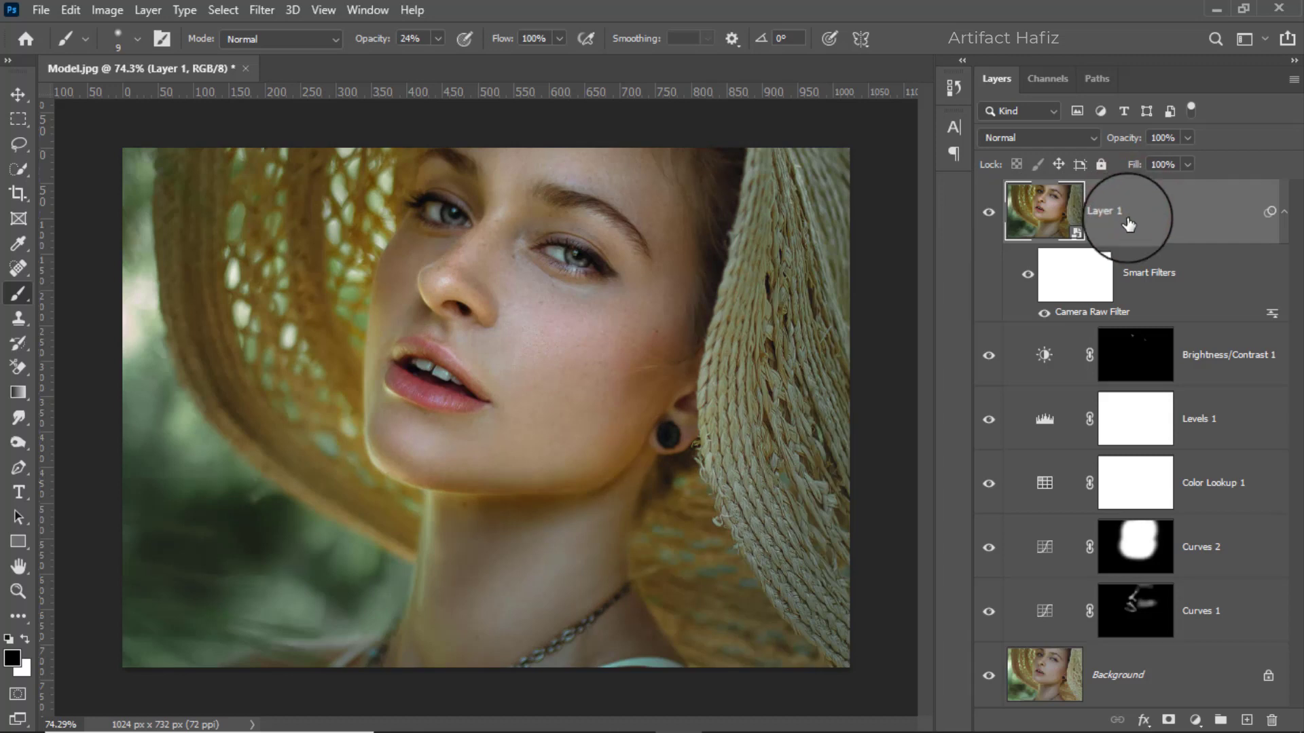
Open Color Efex Pro 4 from the Nik Collection on Layer 1.
left_click(263, 9)
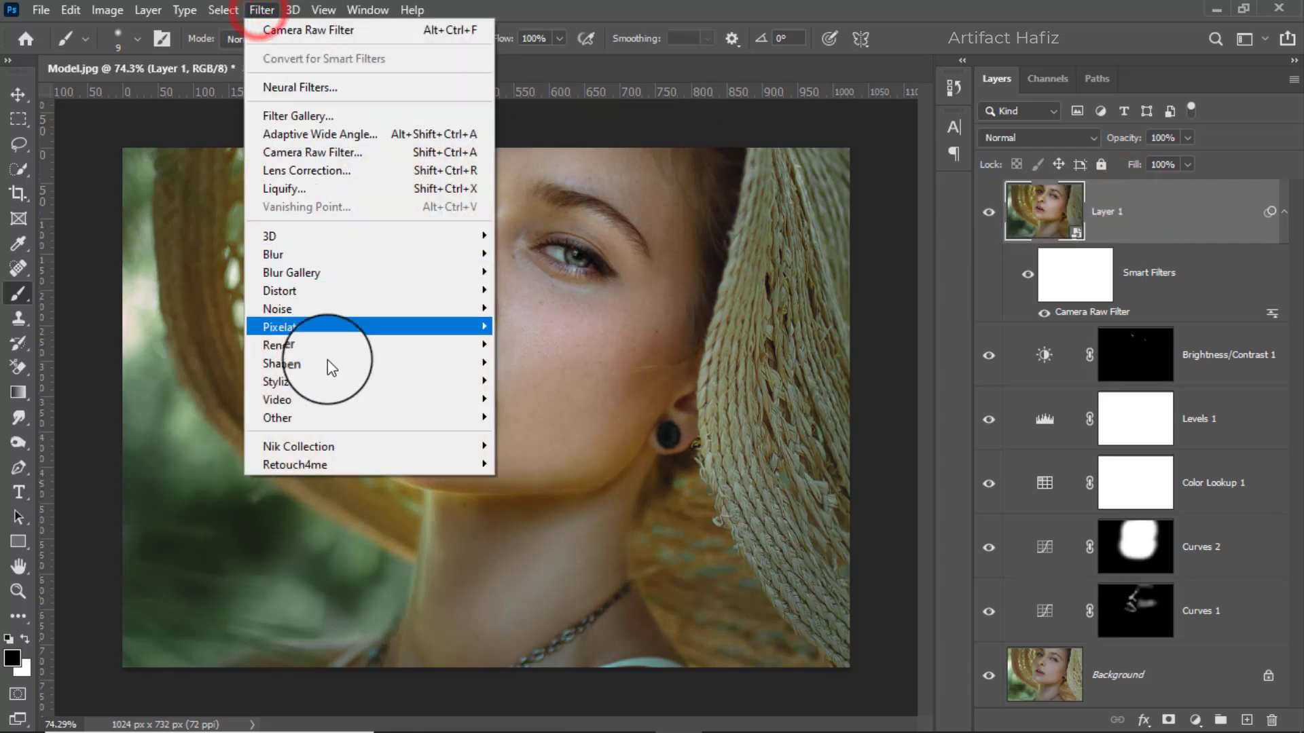
mouse_move(392, 449)
left_click(515, 464)
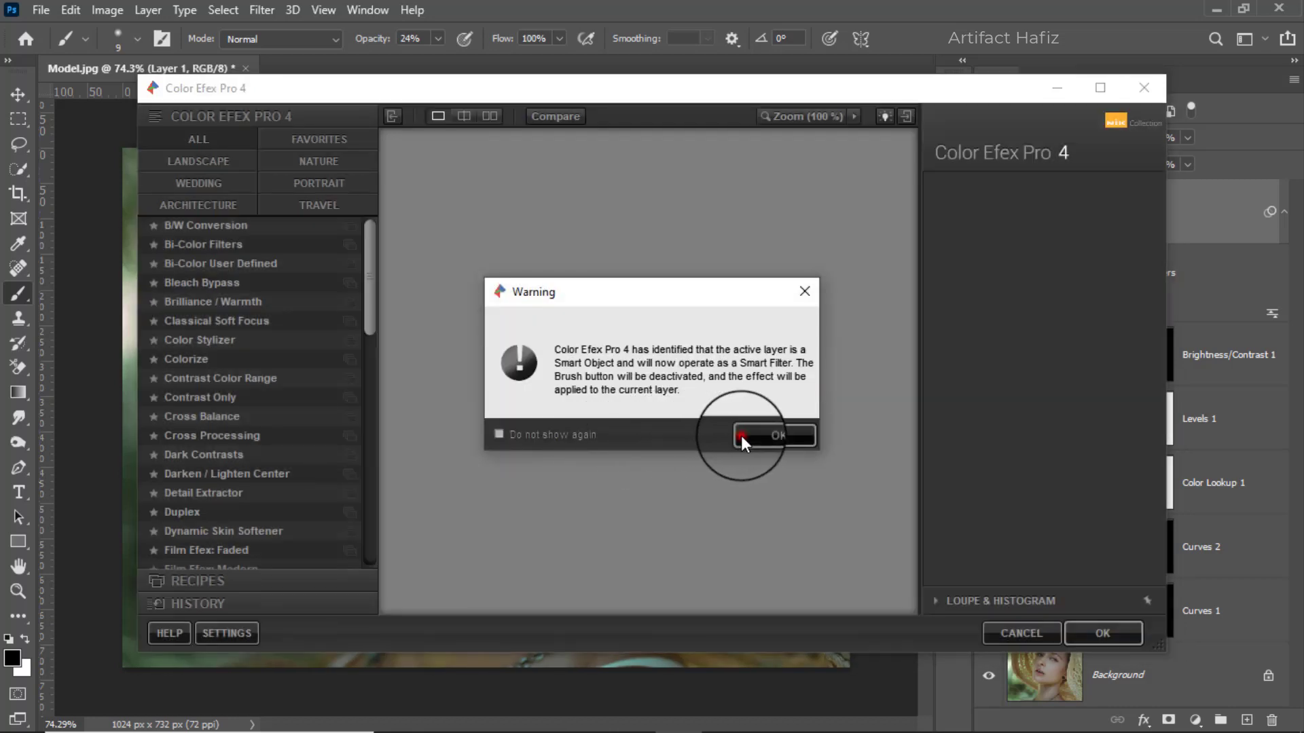
left_click(742, 438)
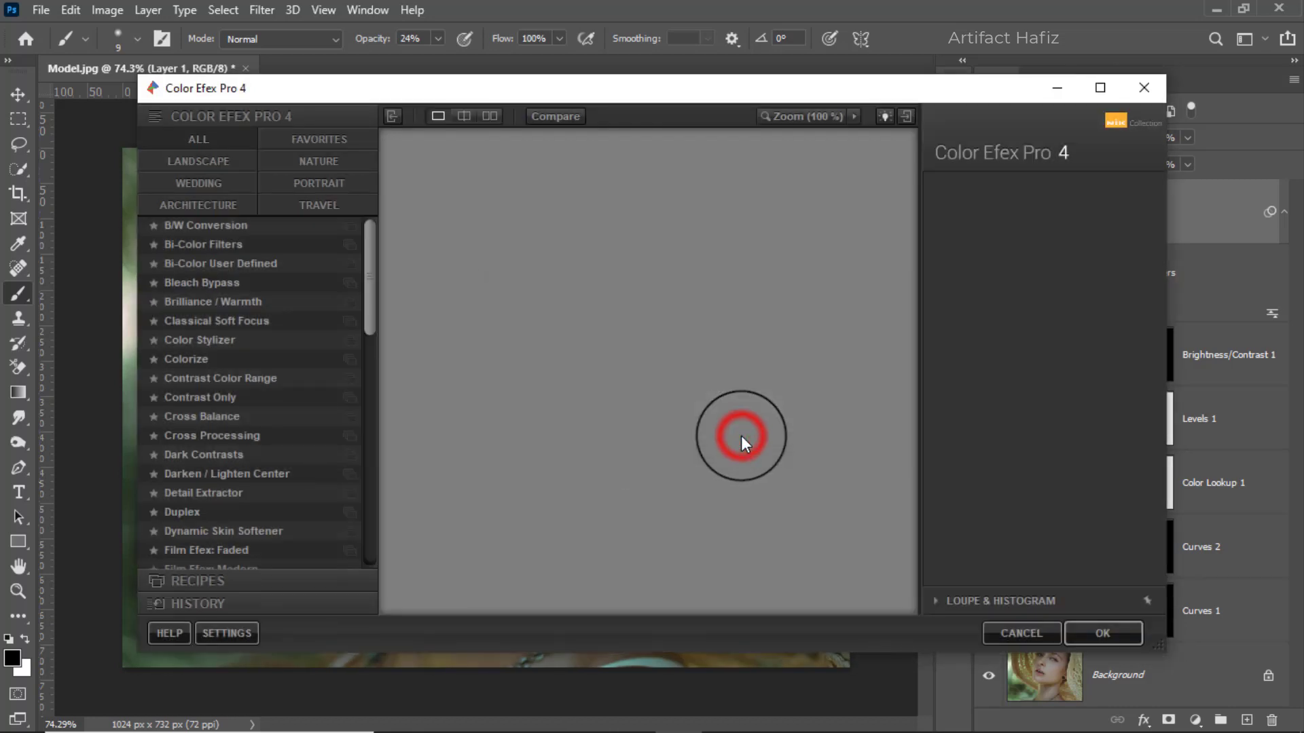
Add the Cross Processing filter and set its method to C04.
left_click(213, 434)
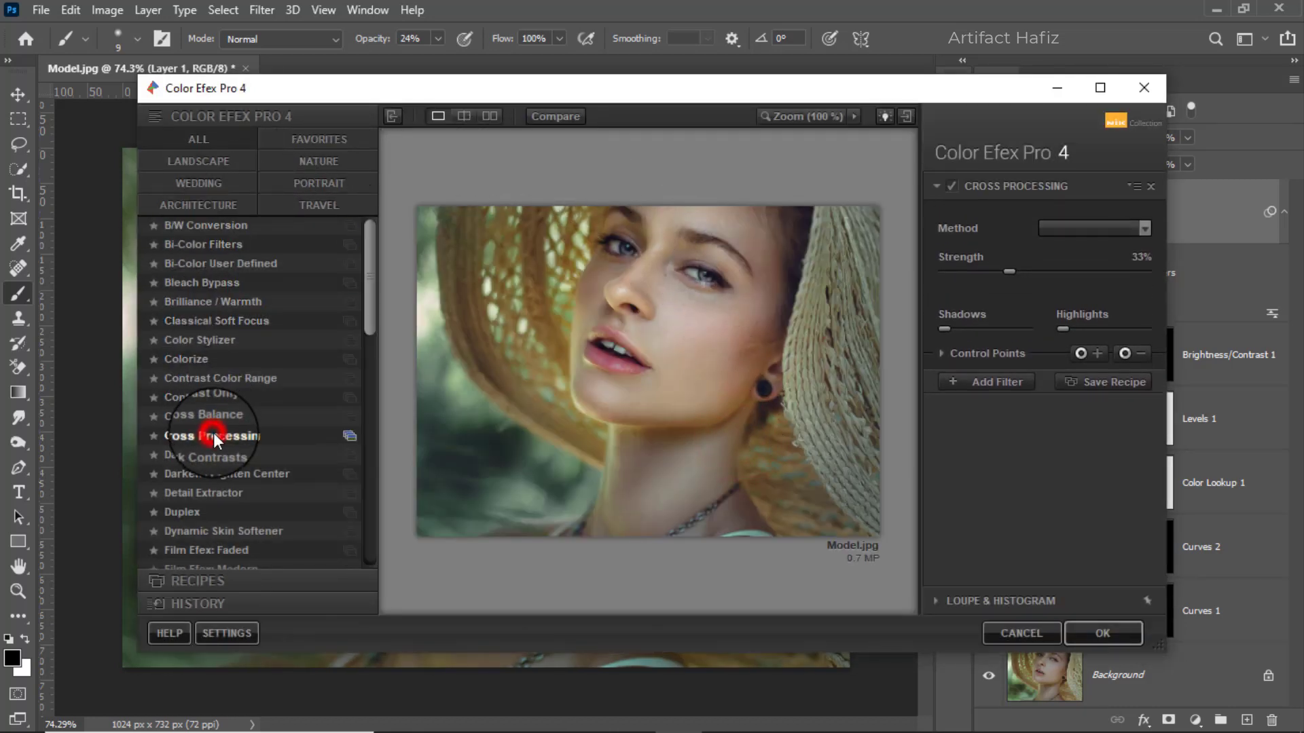
left_click(1101, 226)
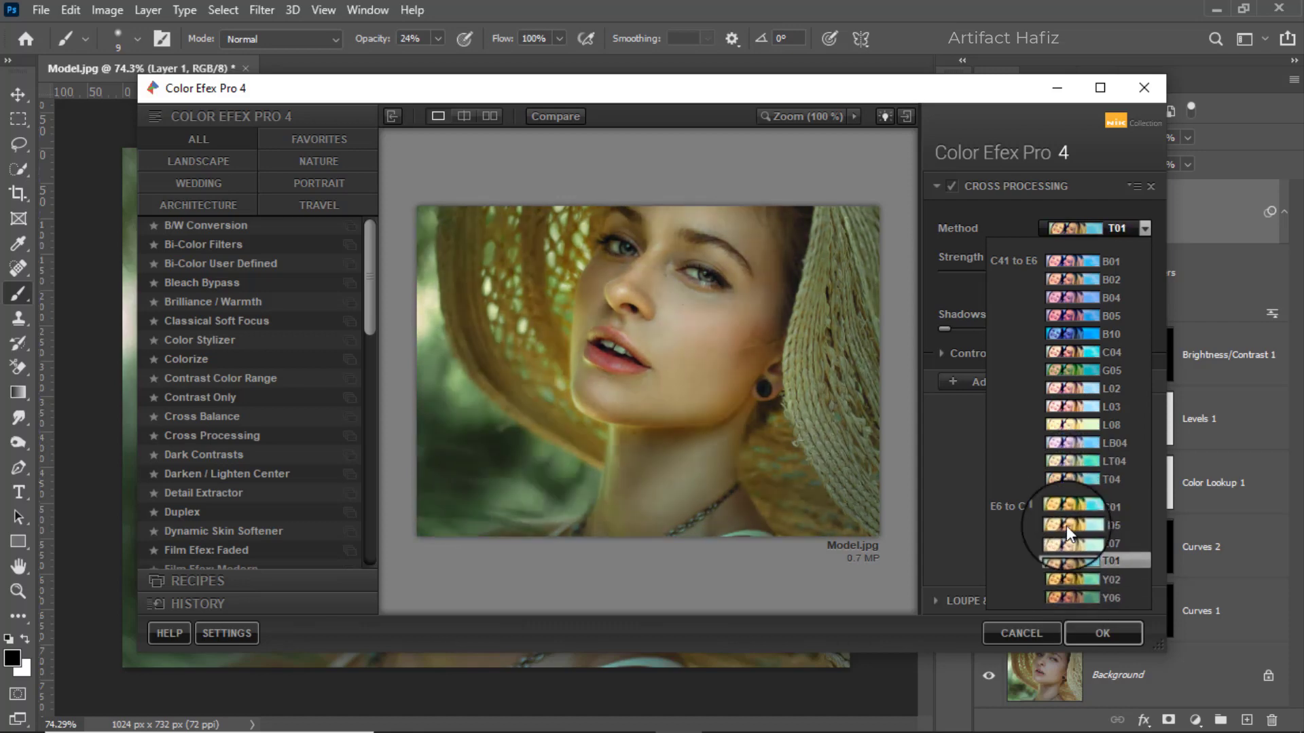
left_click(1061, 355)
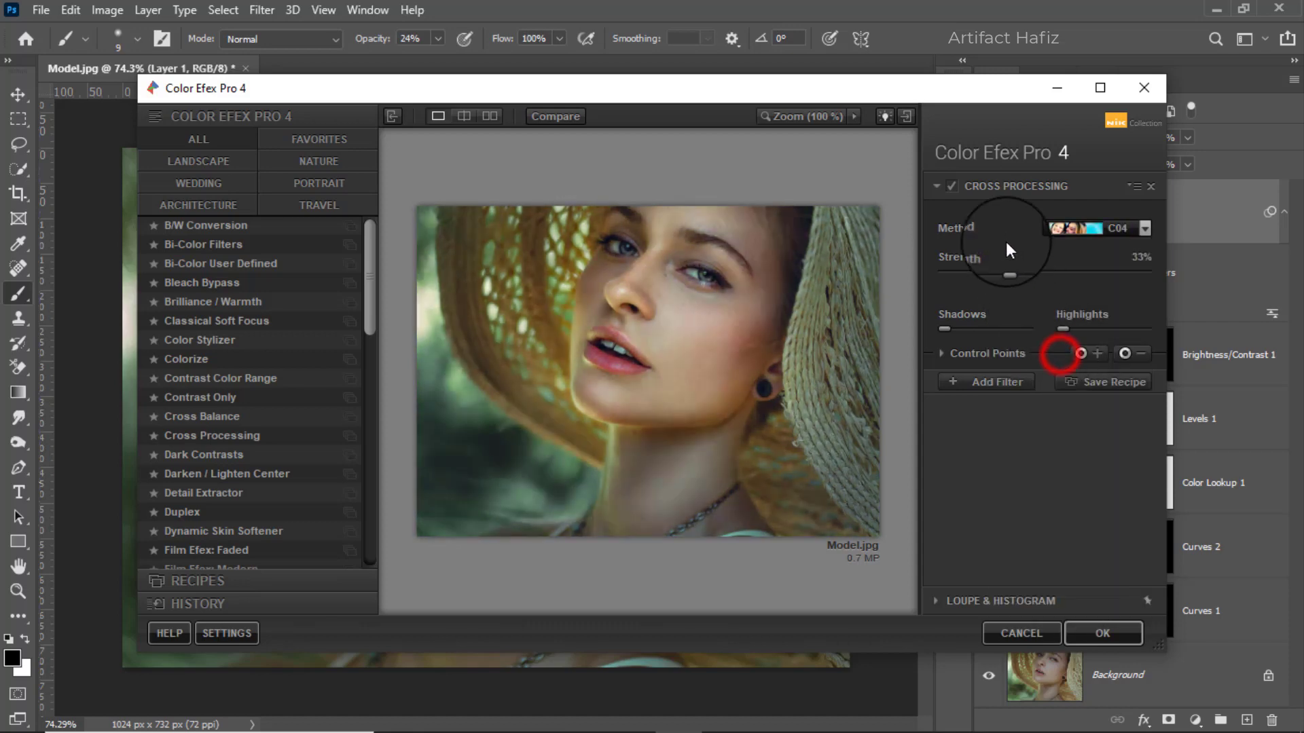
Toggle the Cross Processing filter off and on to compare its effect on the portrait.
left_click(953, 184)
left_click(953, 185)
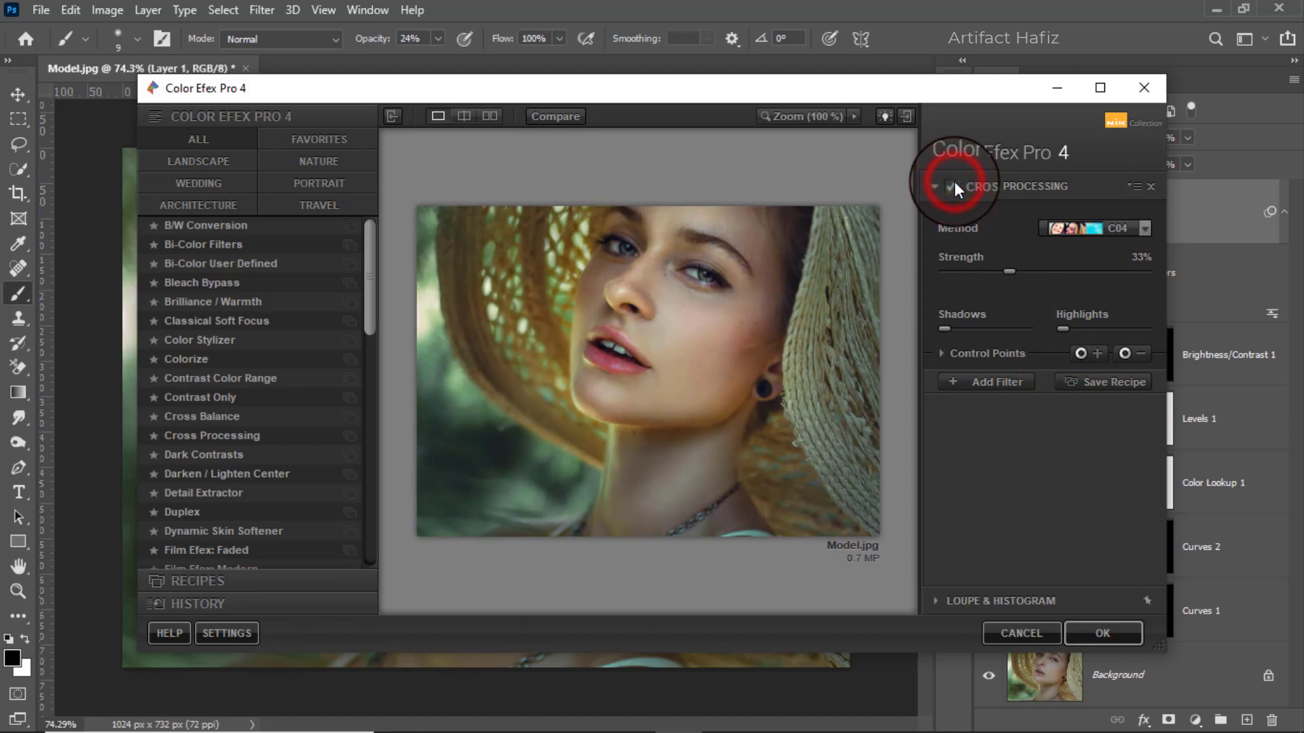
left_click(955, 181)
left_click(955, 183)
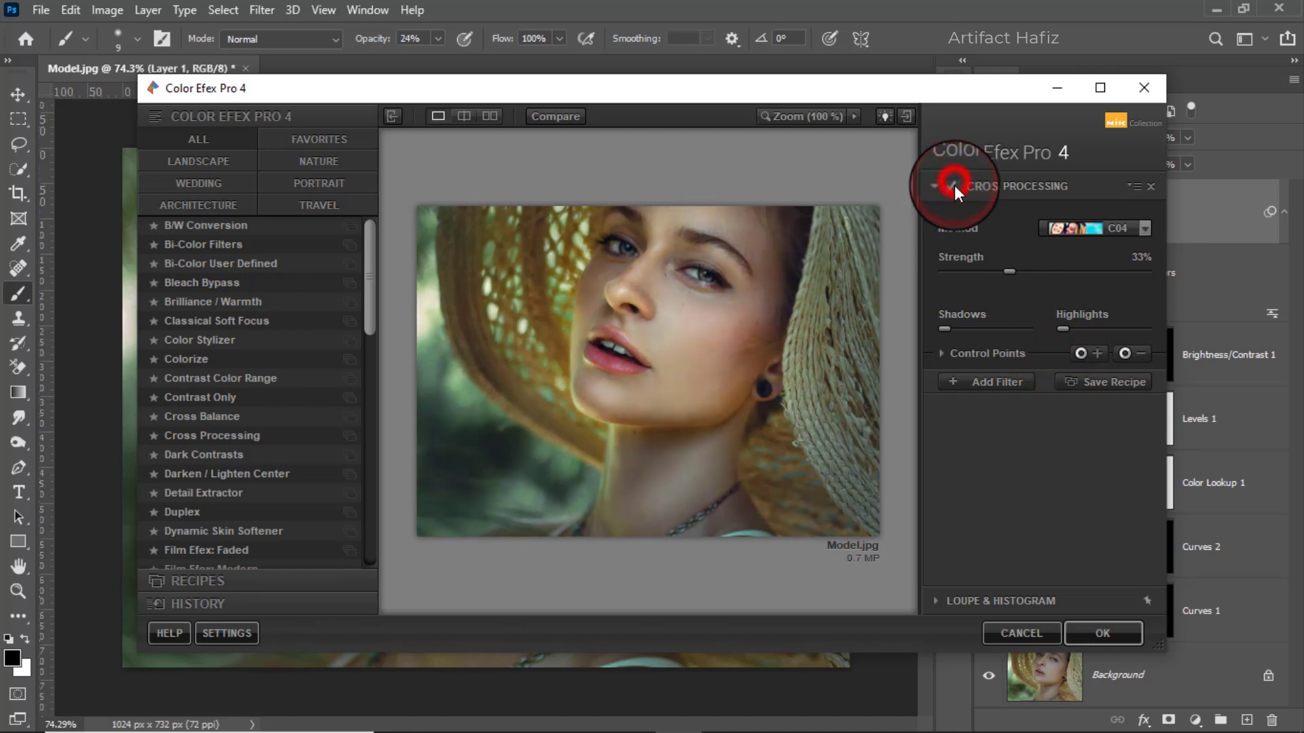
Apply the Cross Processing filter to Layer 1 and return to the layered portrait.
left_click(1090, 632)
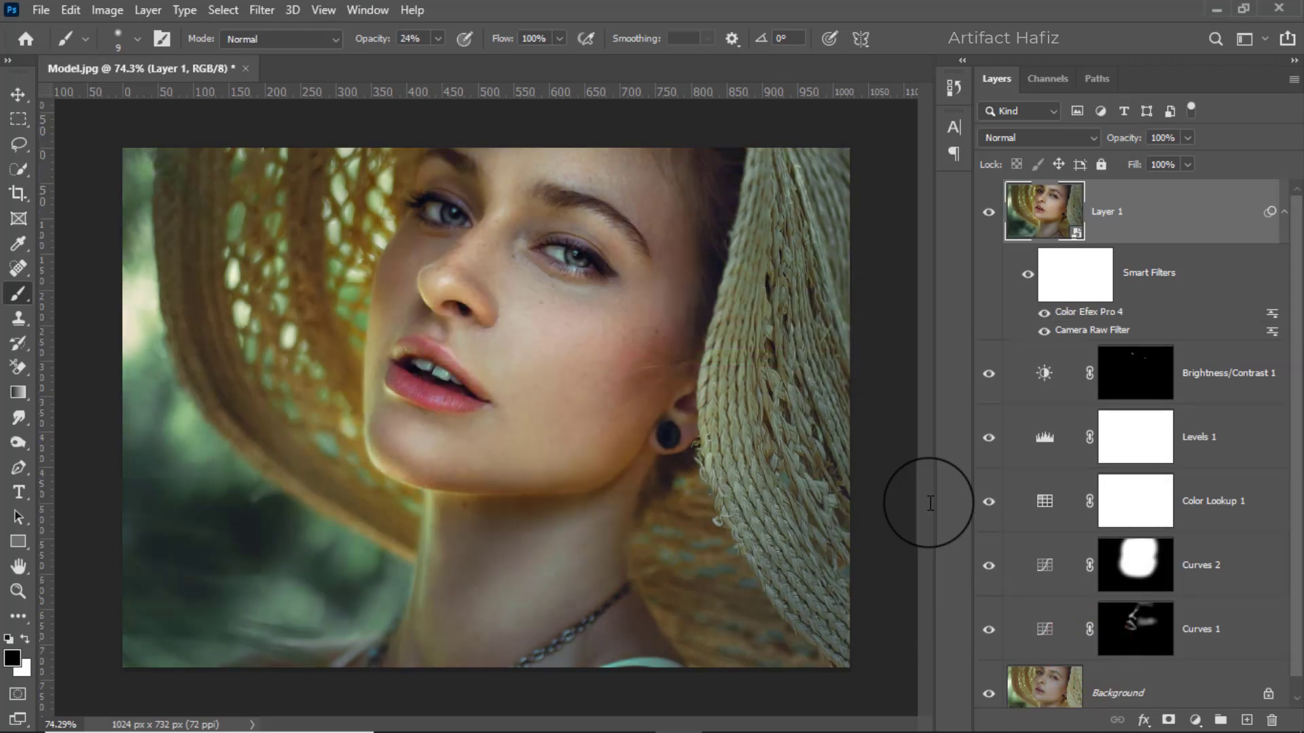
Repeatedly isolate the Background layer and restore all other layers to compare the original portrait with the finished edit.
scroll(989, 498, "down", 1)
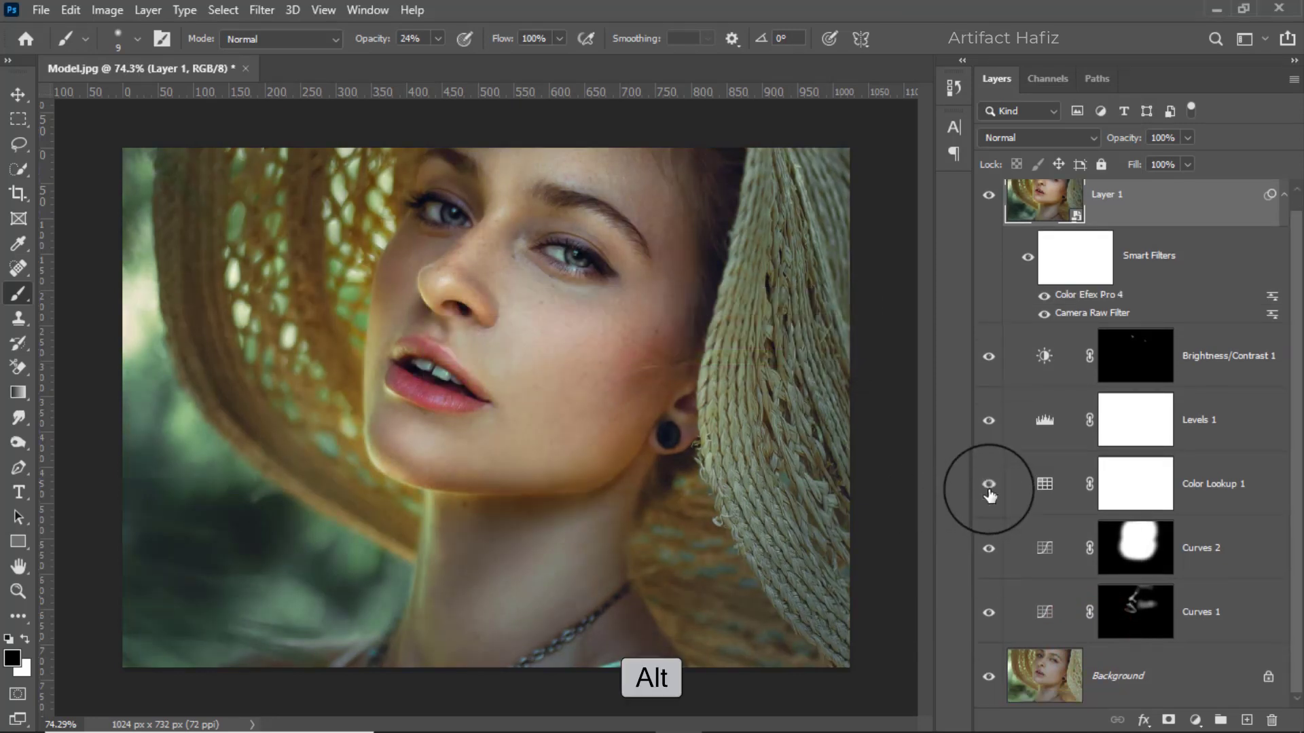
left_click(990, 677, "alt")
left_click(991, 677, "alt")
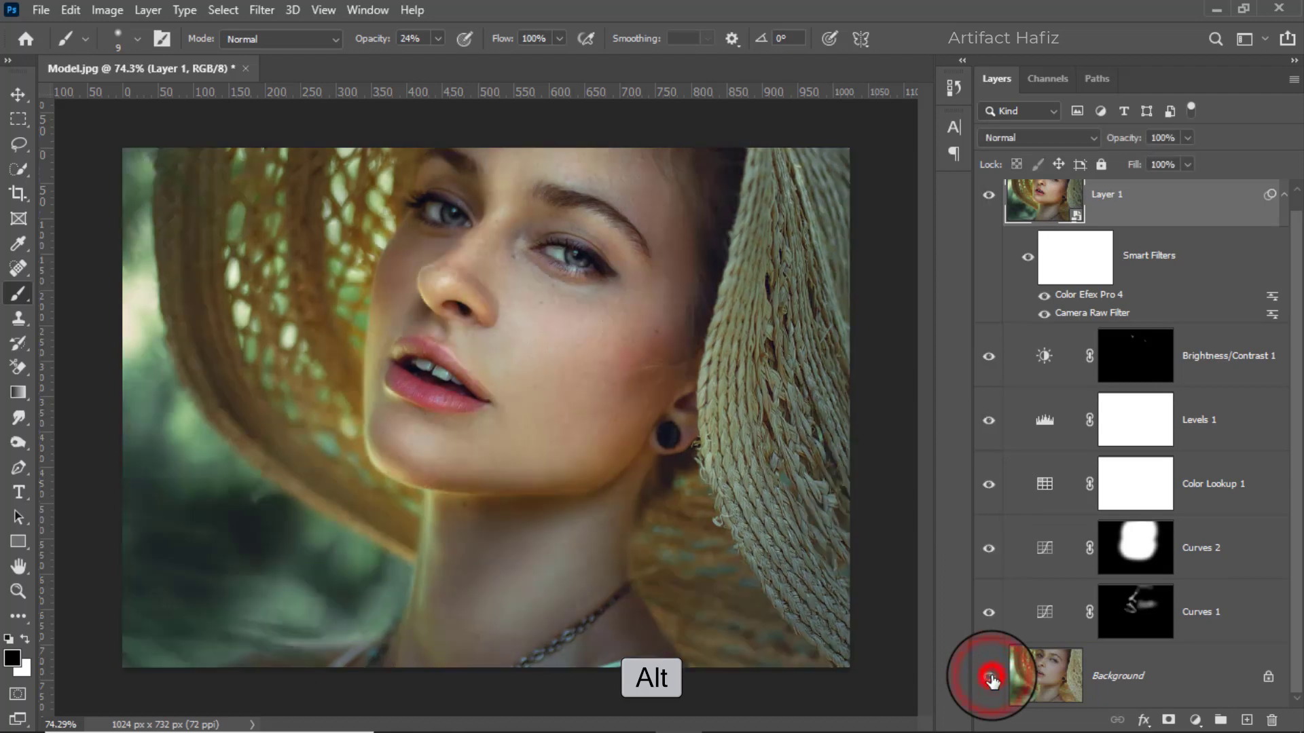
left_click(990, 677, "alt")
left_click(990, 678, "alt")
left_click(990, 677, "alt")
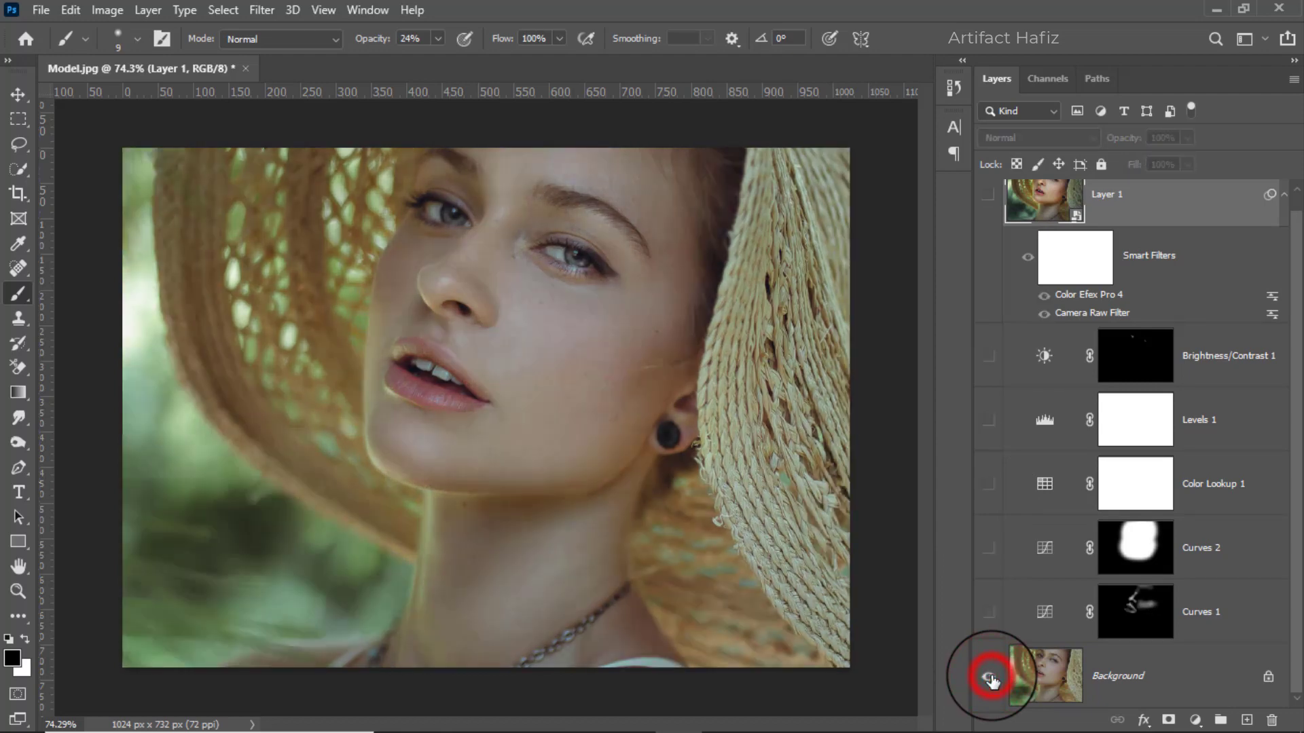
left_click(990, 677, "alt")
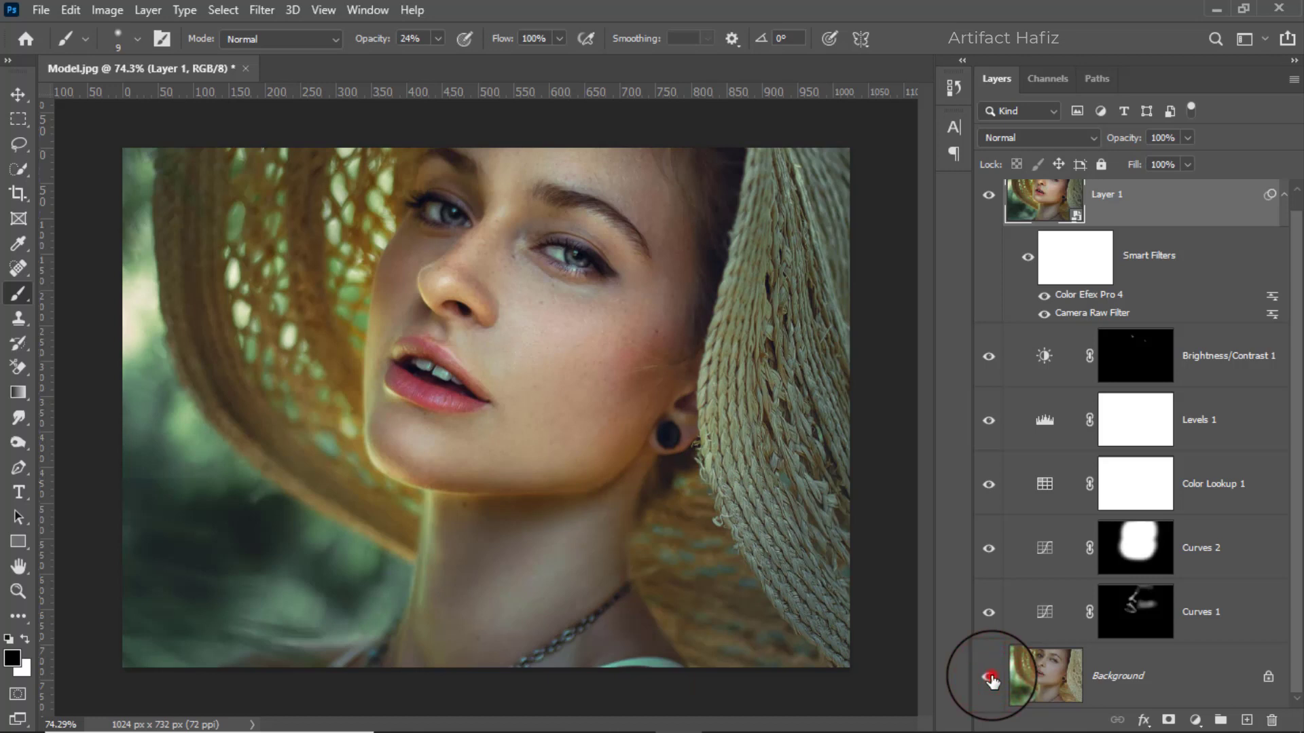
left_click(990, 677, "alt")
left_click(990, 677, "alt")
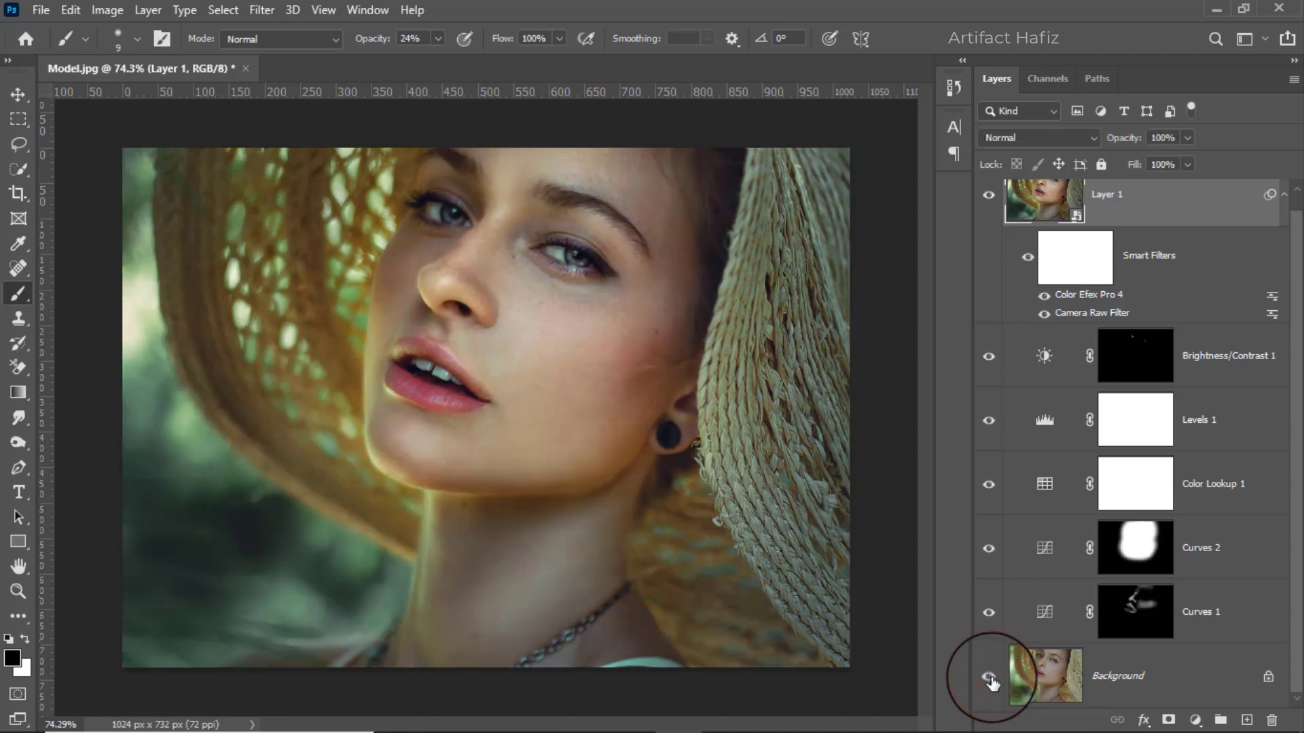